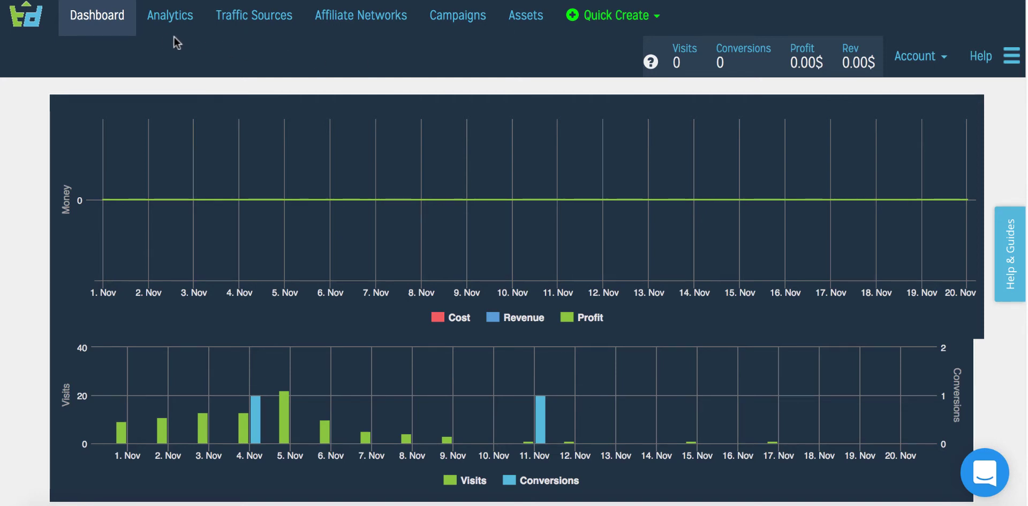
- Start a new traffic source and base it on the predefined Bing template
{"action": "left_click", "coordinate": [250, 21]}
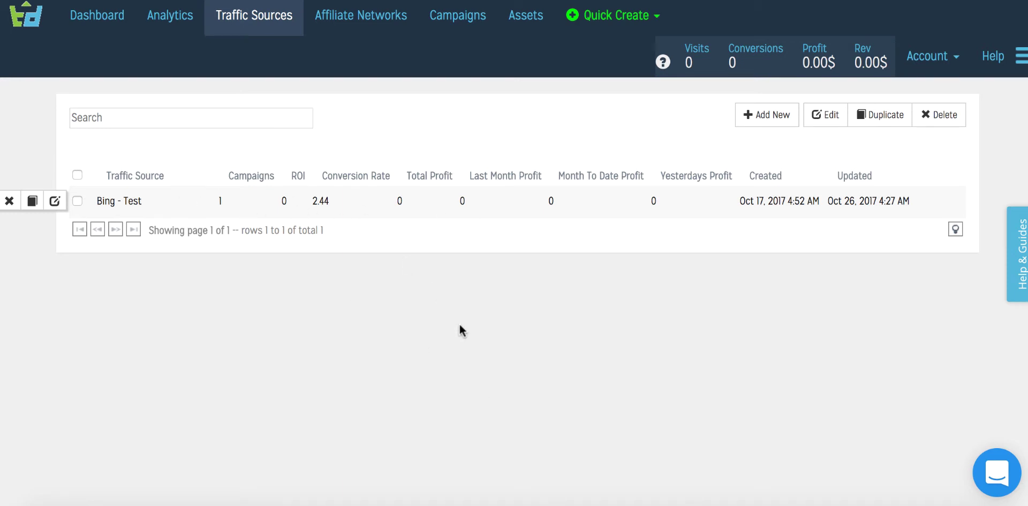
{"action": "left_click", "coordinate": [772, 116]}
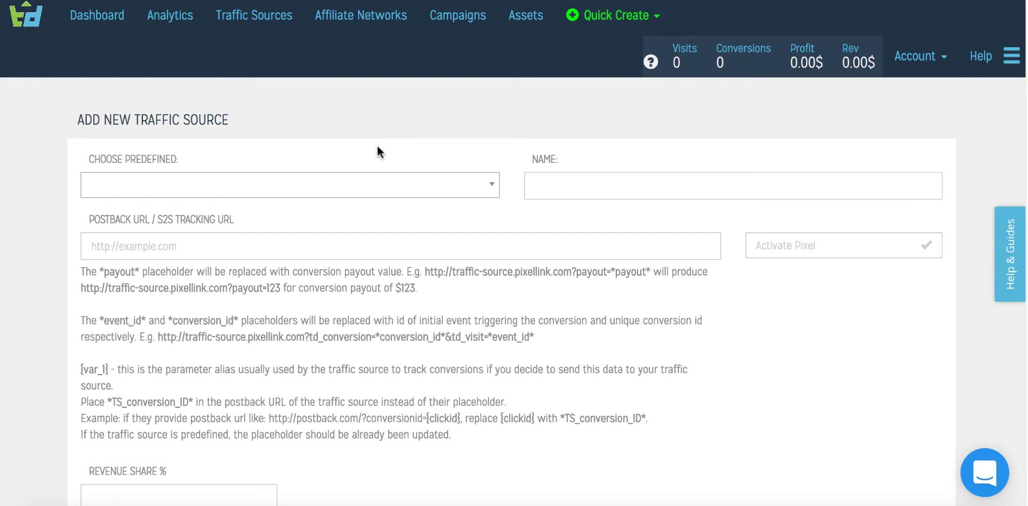
{"action": "left_click", "coordinate": [288, 182]}
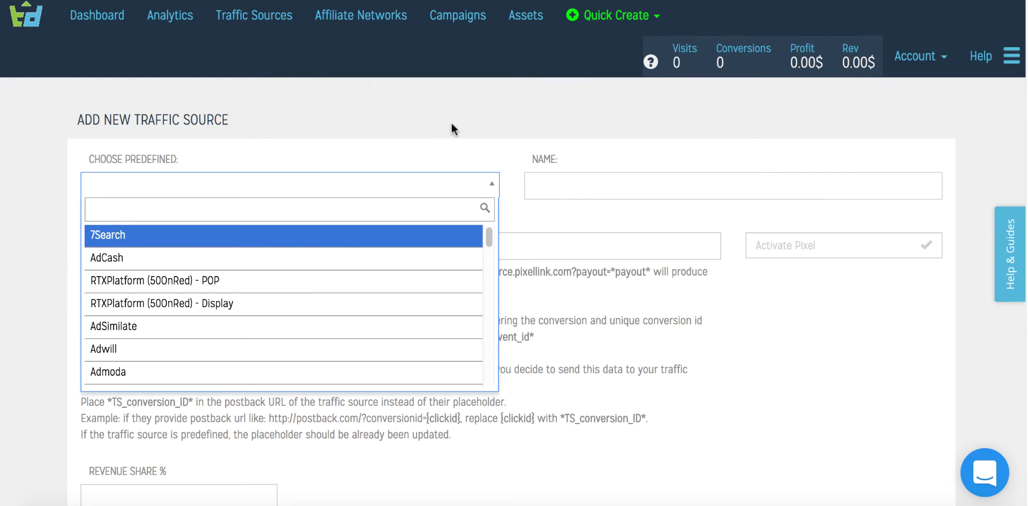
{"action": "left_click", "coordinate": [513, 134]}
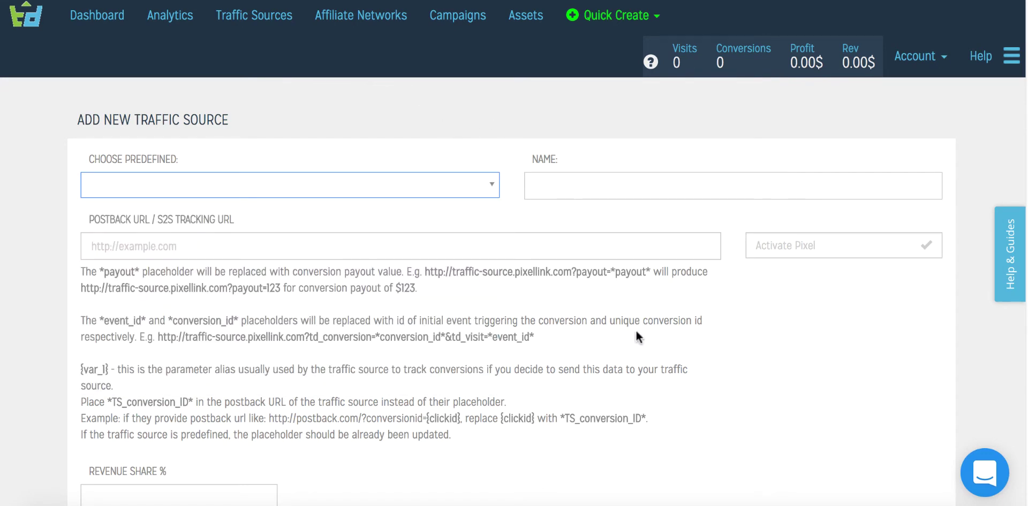
{"action": "scroll", "coordinate": [636, 333], "scroll_direction": "down", "scroll_amount": 7}
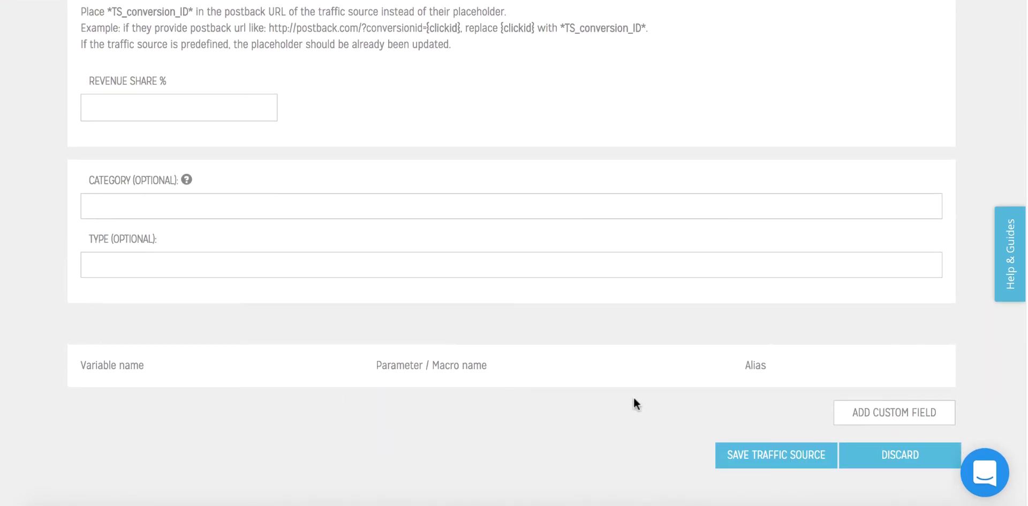
{"action": "scroll", "coordinate": [449, 390], "scroll_direction": "up", "scroll_amount": 7}
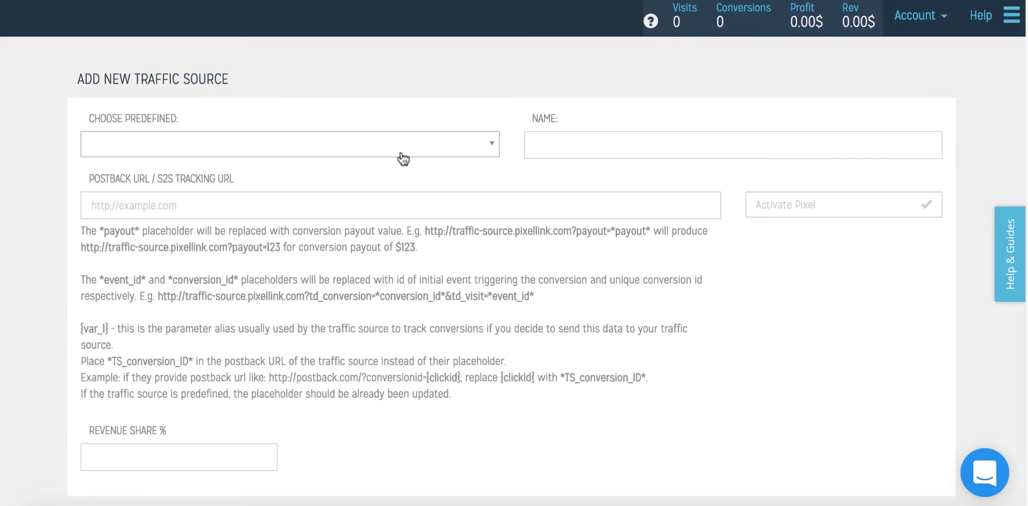
{"action": "left_click", "coordinate": [397, 148]}
{"action": "type", "text": "bing"}
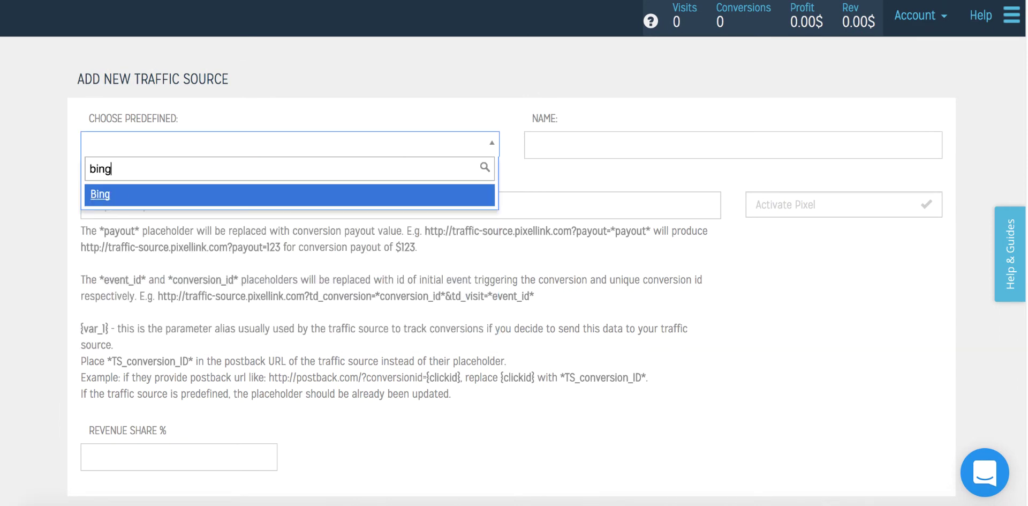
{"action": "left_click", "coordinate": [168, 194]}
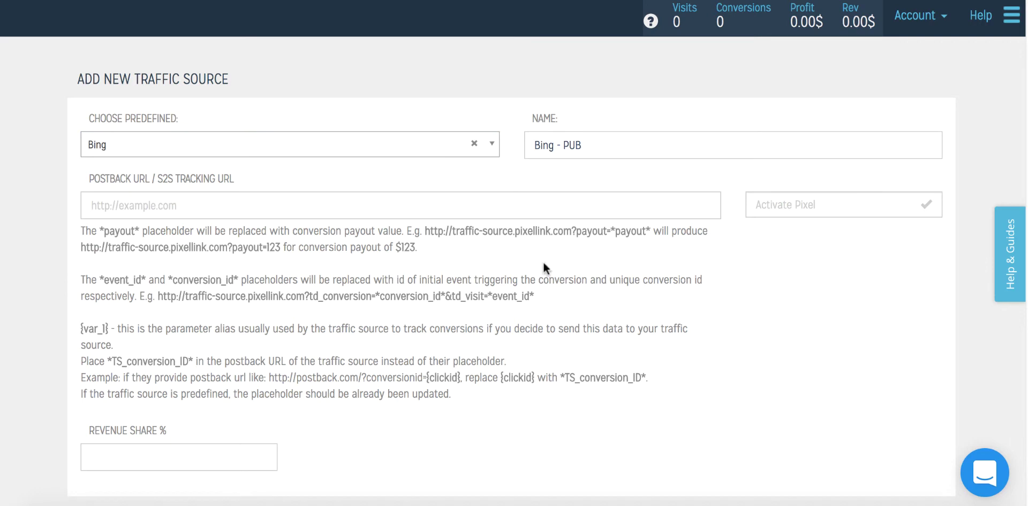
- Add a blank custom field row below the Bing variables and examine its alias and variable name options
{"action": "scroll", "coordinate": [583, 341], "scroll_direction": "down", "scroll_amount": 10}
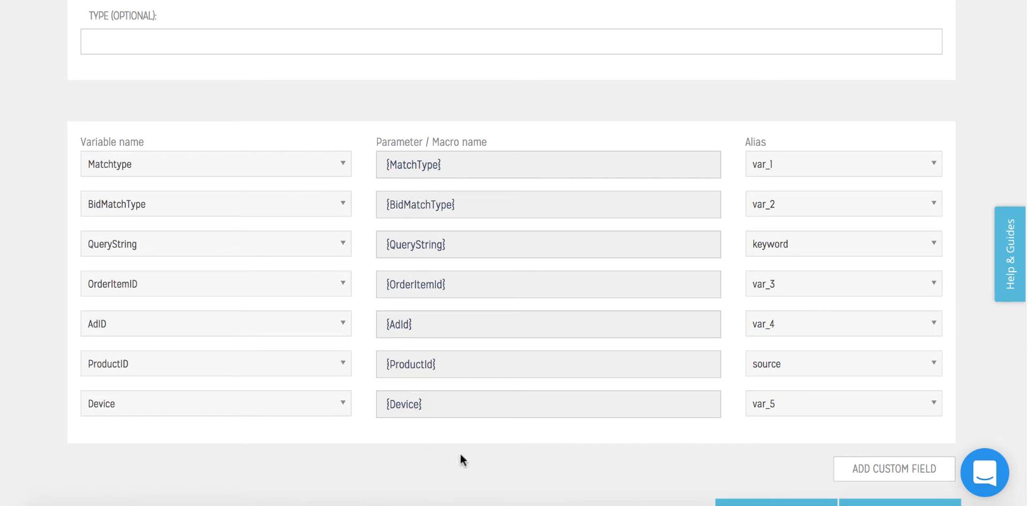
{"action": "left_click", "coordinate": [865, 477]}
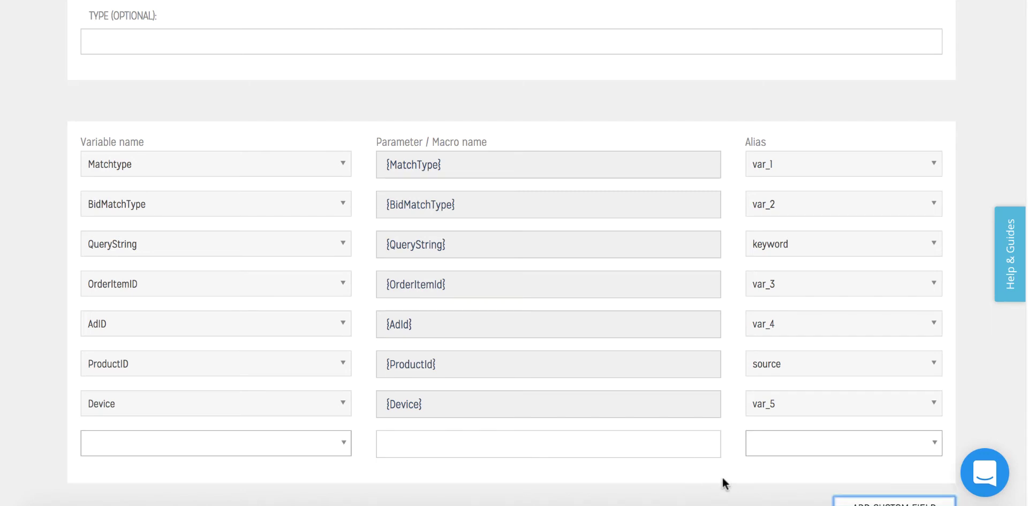
{"action": "scroll", "coordinate": [722, 476], "scroll_direction": "down", "scroll_amount": 2}
{"action": "left_click", "coordinate": [778, 357]}
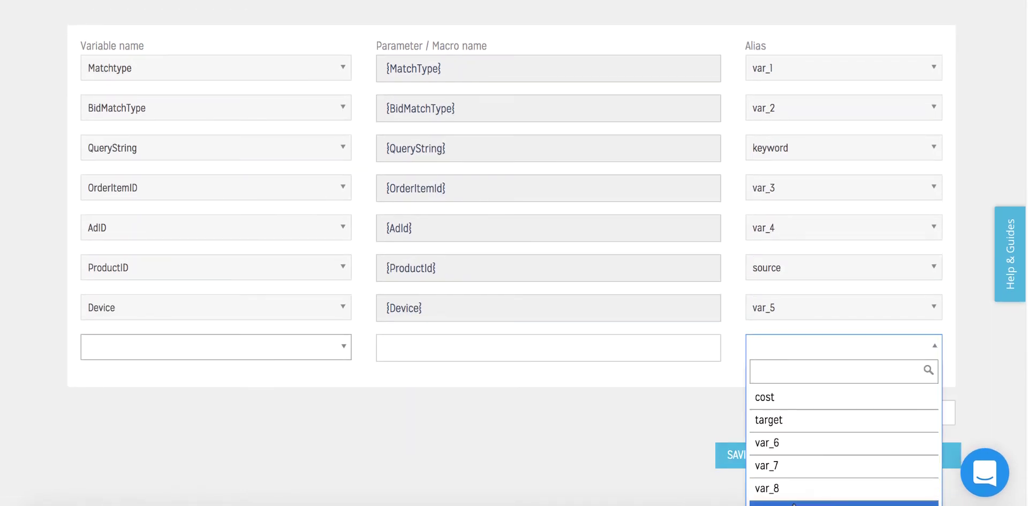
{"action": "left_click", "coordinate": [435, 426]}
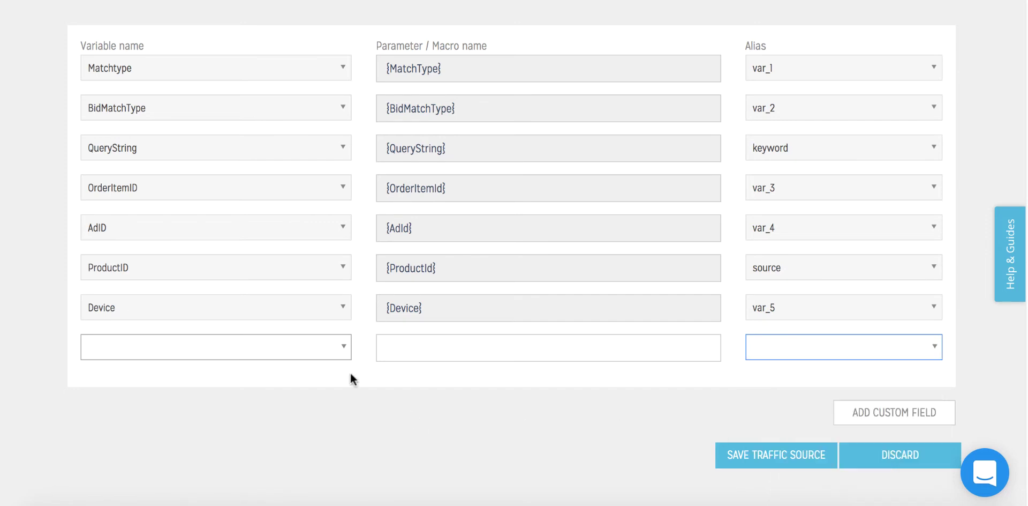
{"action": "left_click", "coordinate": [297, 342]}
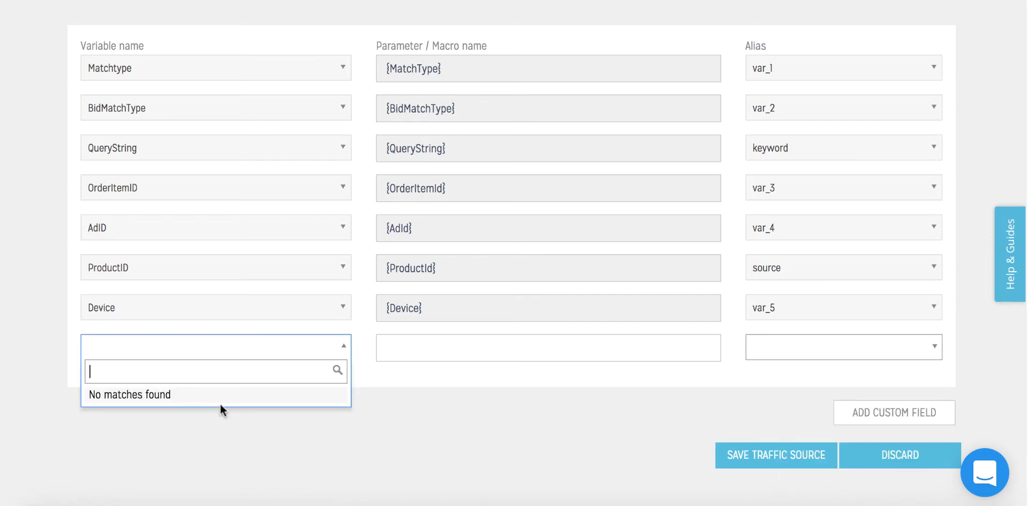
{"action": "left_click", "coordinate": [475, 422]}
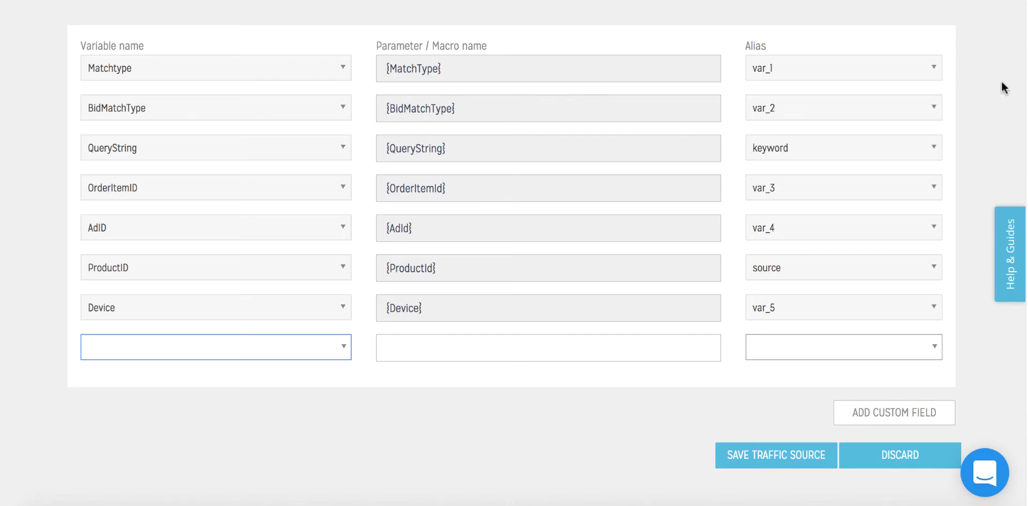
- Name the new traffic source Bing-Demo and save it
{"action": "scroll", "coordinate": [986, 38], "scroll_direction": "up", "scroll_amount": 10}
{"action": "scroll", "coordinate": [986, 41], "scroll_direction": "up", "scroll_amount": 2}
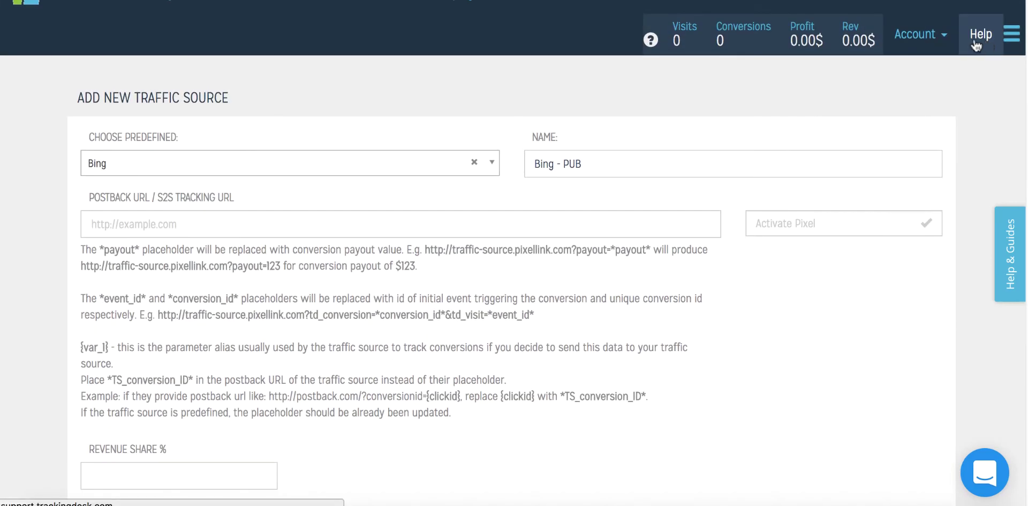
{"action": "scroll", "coordinate": [578, 95], "scroll_direction": "up", "scroll_amount": 1}
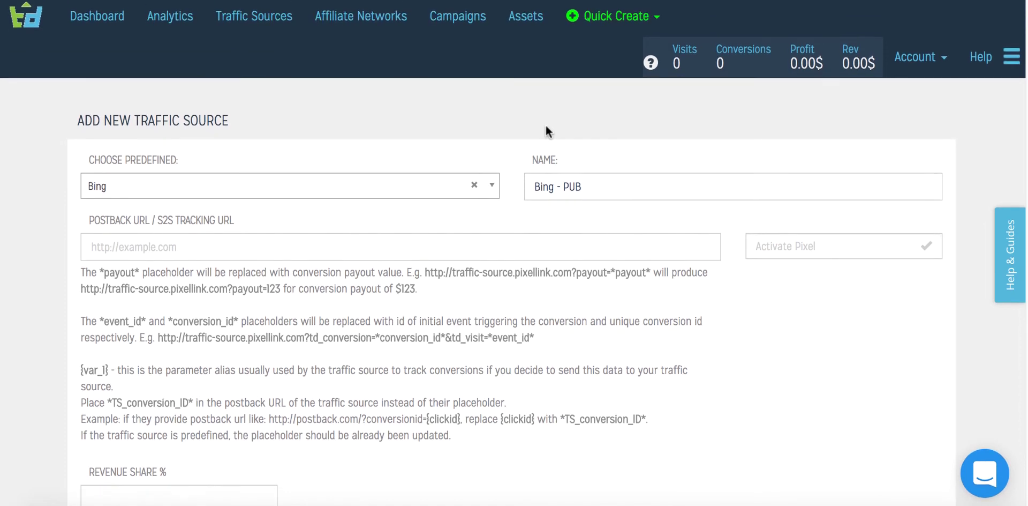
{"action": "triple_click", "coordinate": [593, 193]}
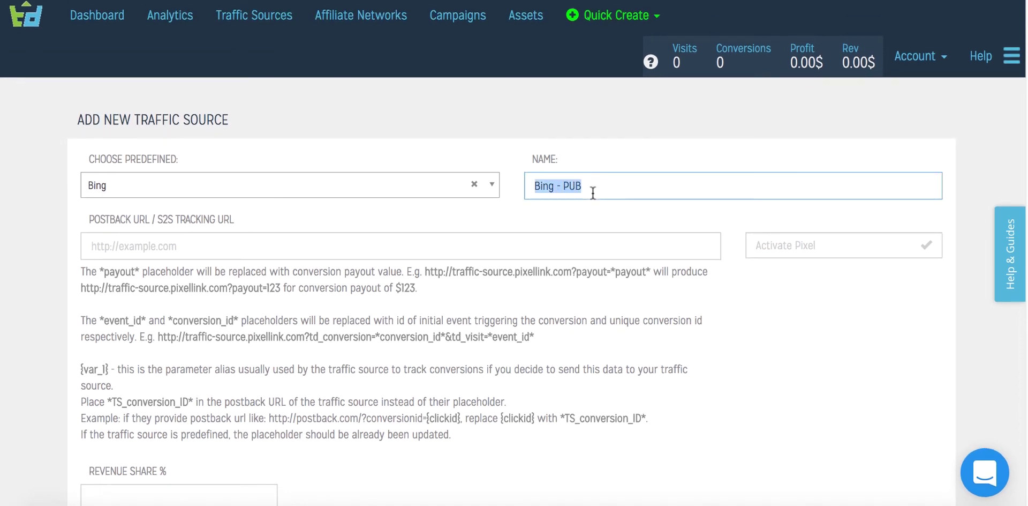
{"action": "type", "text": "Bing-"}
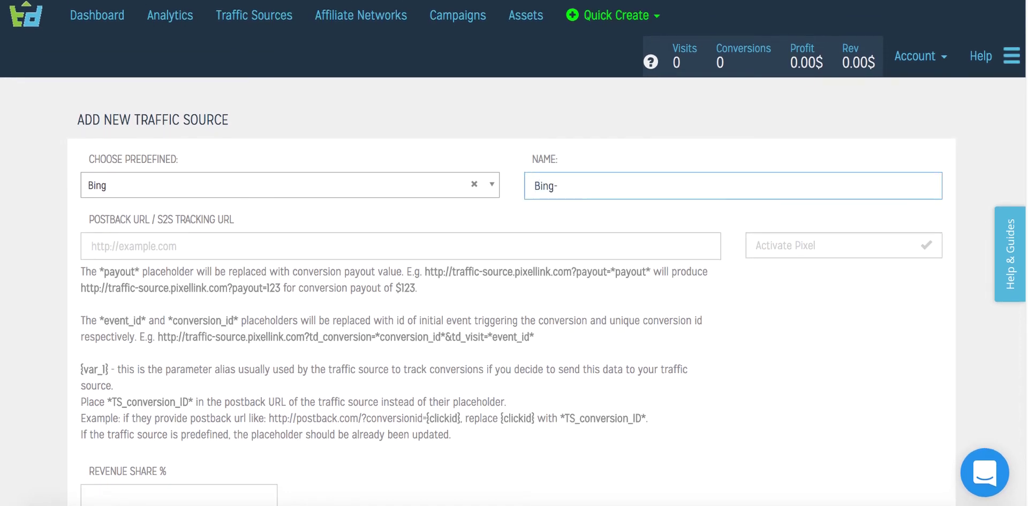
{"action": "type", "text": "Demo"}
{"action": "left_click", "coordinate": [528, 335]}
{"action": "scroll", "coordinate": [526, 336], "scroll_direction": "down", "scroll_amount": 12}
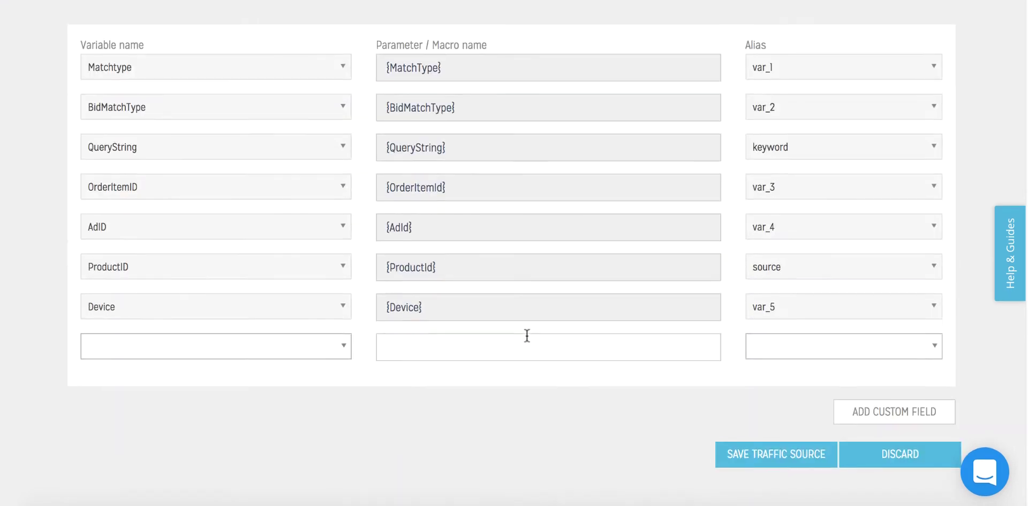
{"action": "left_click", "coordinate": [770, 464]}
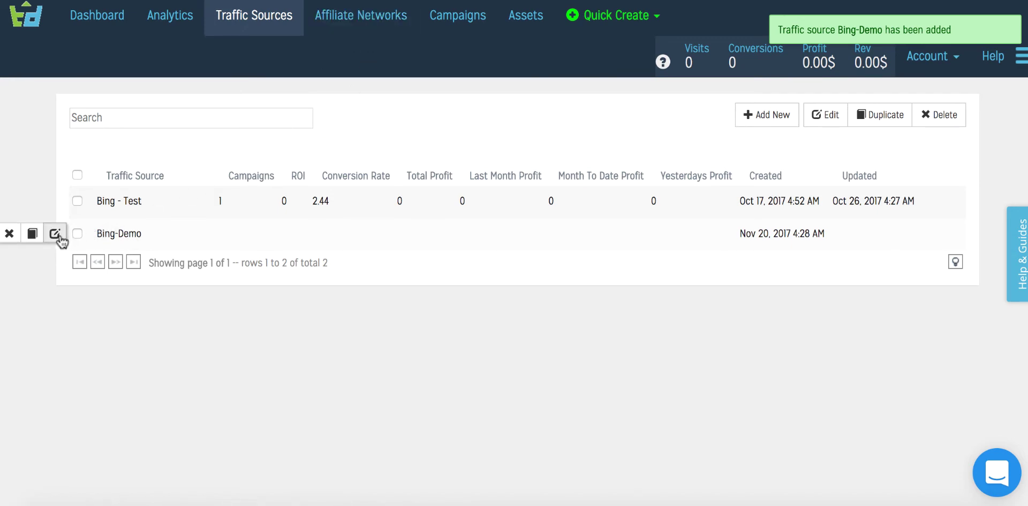
- Open the Bing-Demo traffic source for editing, review its variables and save it again
{"action": "left_click", "coordinate": [55, 234]}
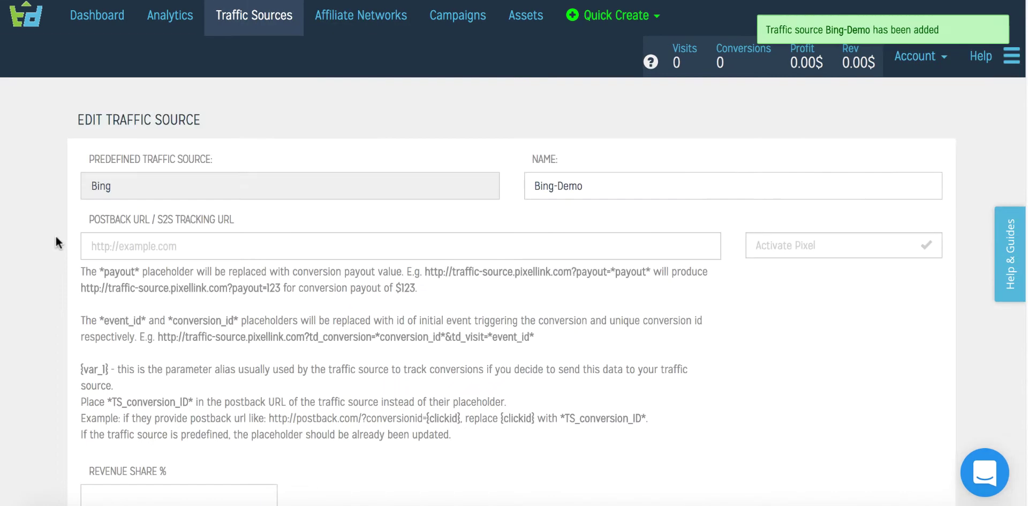
{"action": "scroll", "coordinate": [643, 370], "scroll_direction": "down", "scroll_amount": 2}
{"action": "scroll", "coordinate": [641, 373], "scroll_direction": "down", "scroll_amount": 10}
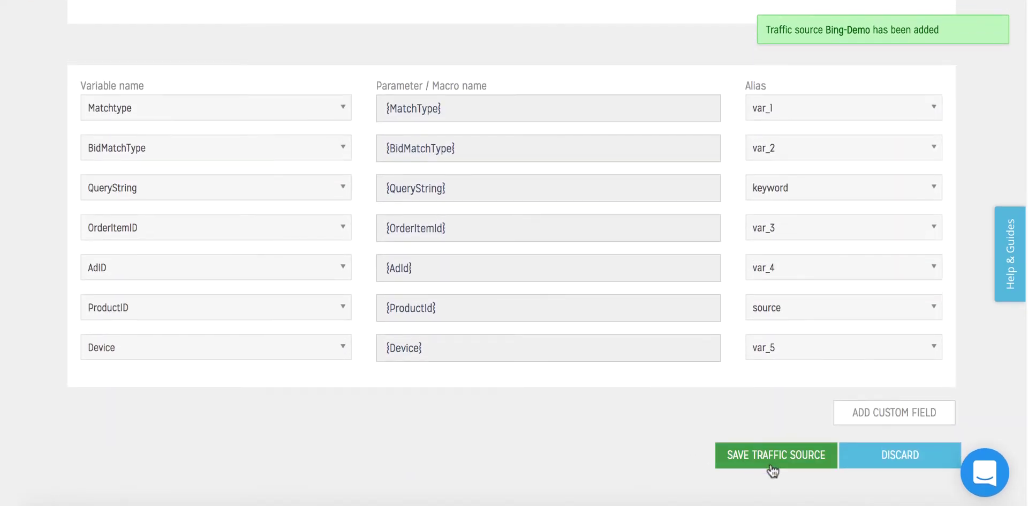
{"action": "left_click", "coordinate": [780, 463]}
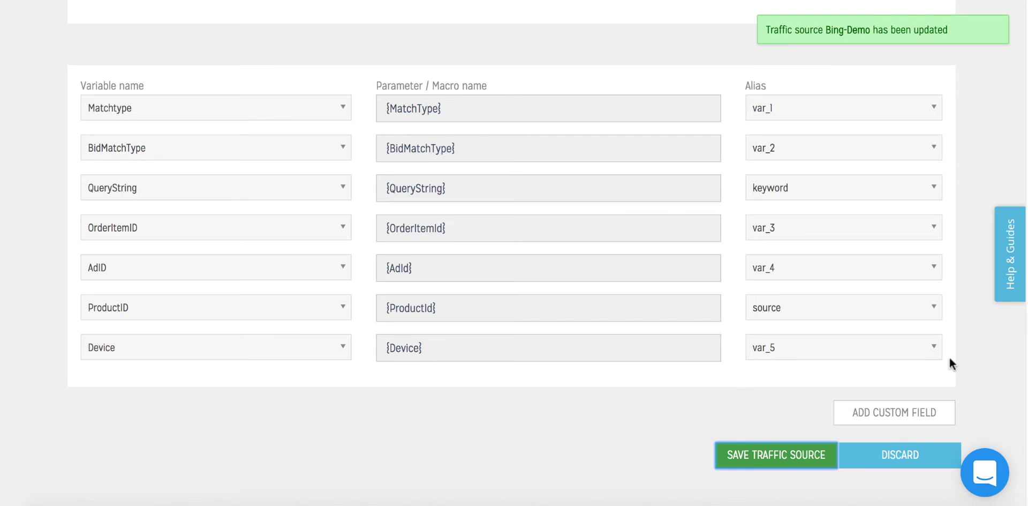
- Go to the affiliate networks and start adding a new one
{"action": "scroll", "coordinate": [976, 228], "scroll_direction": "up", "scroll_amount": 10}
{"action": "scroll", "coordinate": [975, 231], "scroll_direction": "up", "scroll_amount": 5}
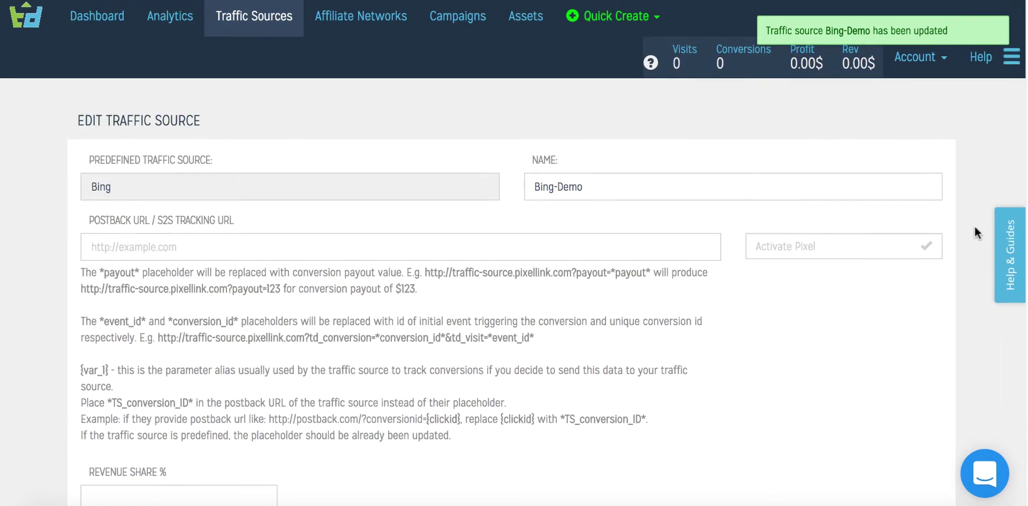
{"action": "left_click", "coordinate": [324, 18]}
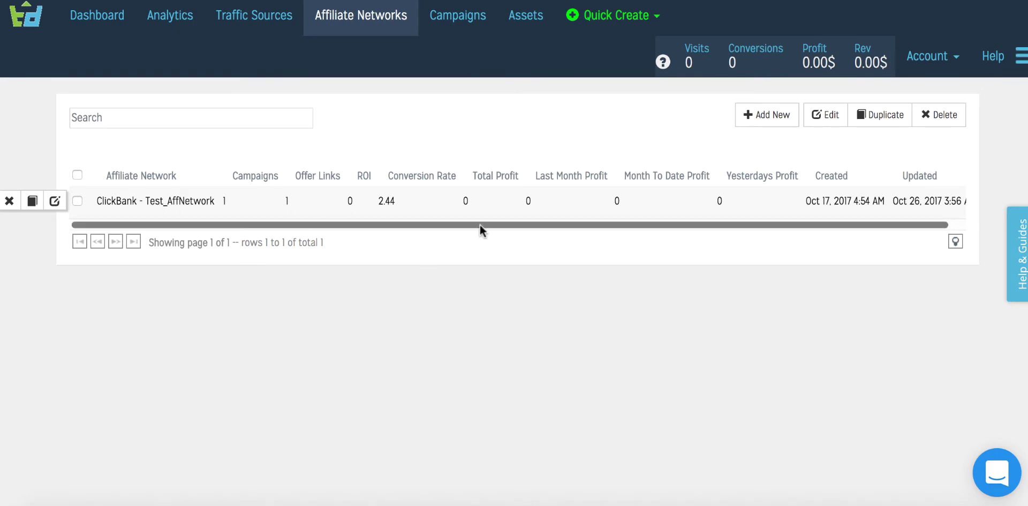
{"action": "left_click", "coordinate": [768, 115]}
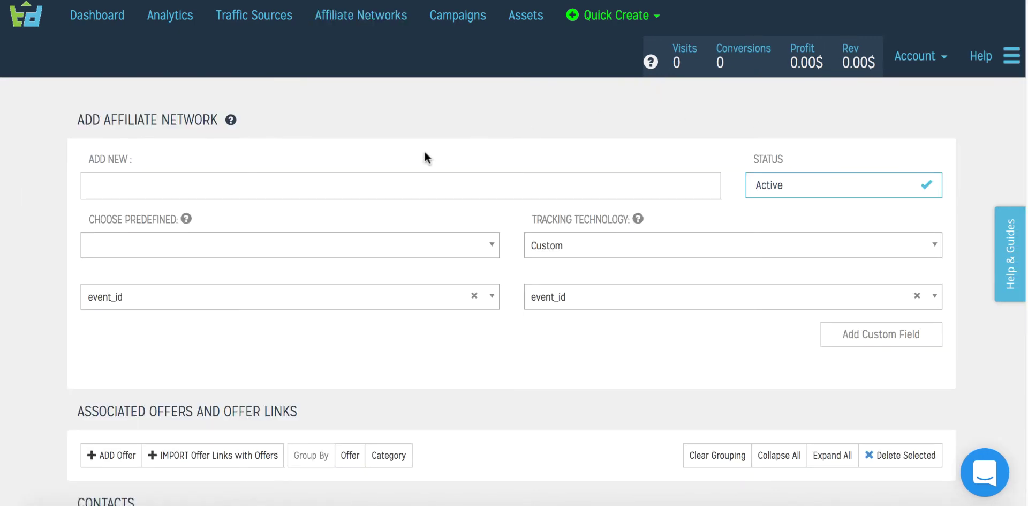
{"action": "left_click", "coordinate": [356, 186]}
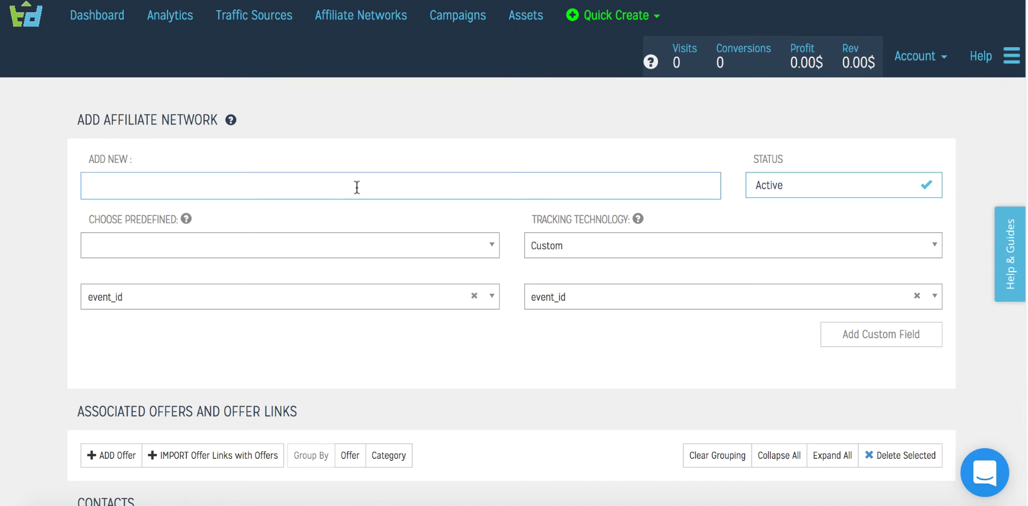
{"action": "type", "text": "cl"}
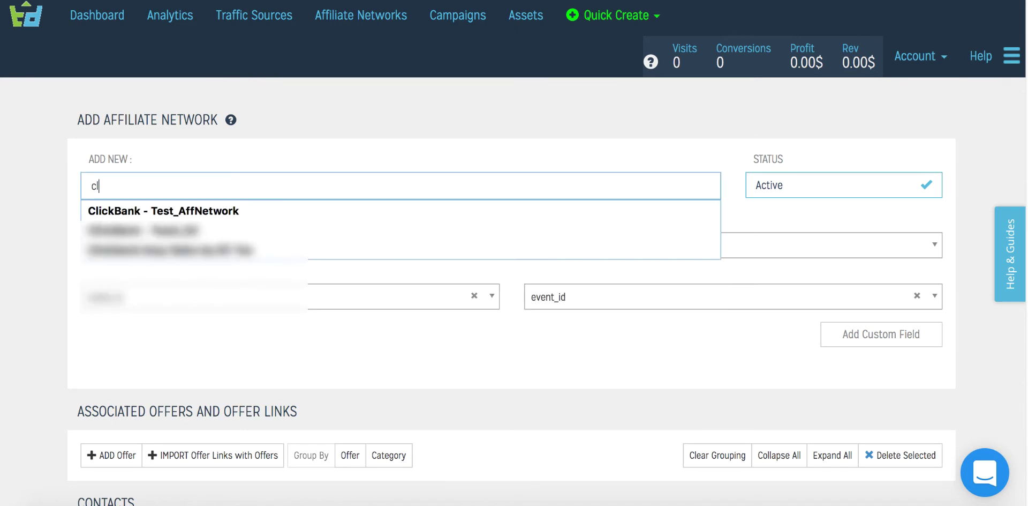
{"action": "key", "text": "BackSpace"}
{"action": "key", "text": "BackSpace"}
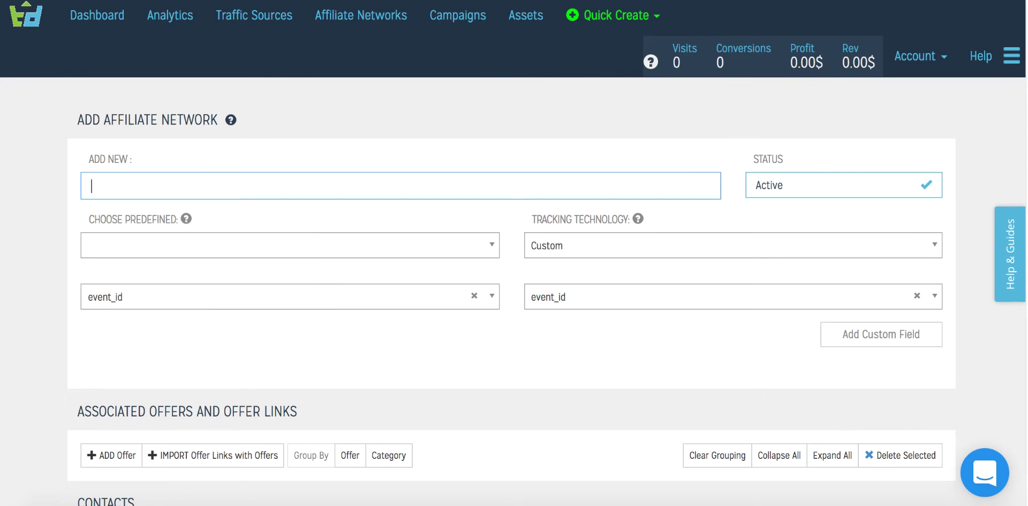
- Choose ClickBank as the predefined template for the new affiliate network
{"action": "left_click", "coordinate": [202, 248]}
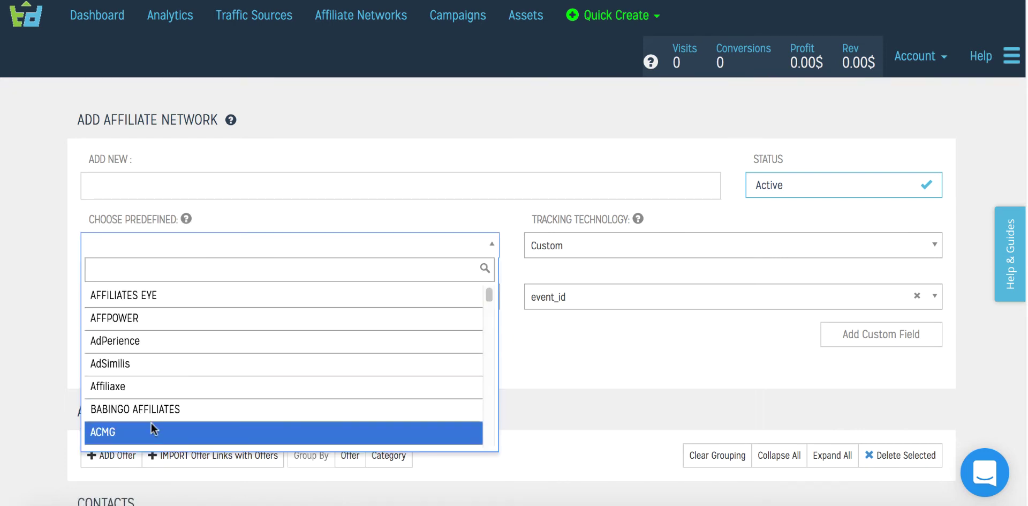
{"action": "scroll", "coordinate": [187, 405], "scroll_direction": "down", "scroll_amount": 5}
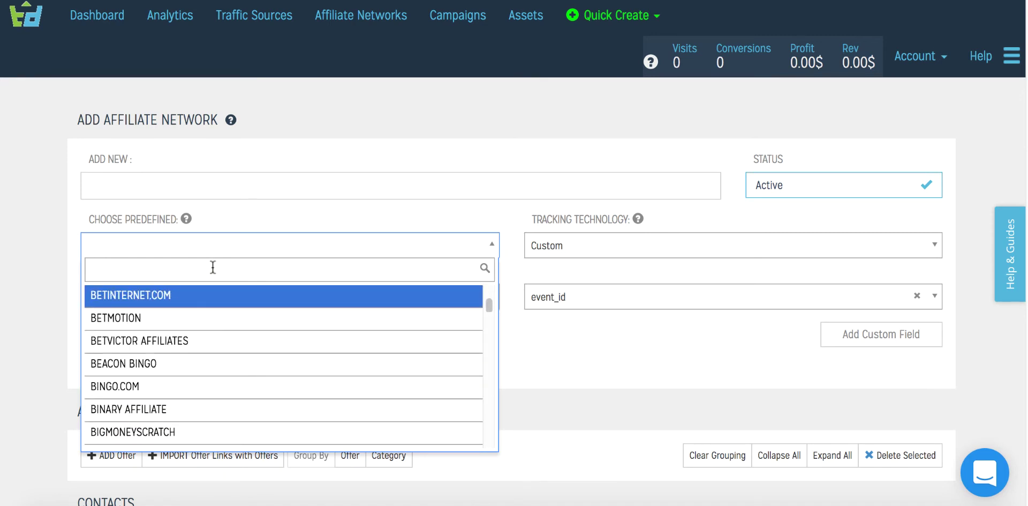
{"action": "type", "text": "click"}
{"action": "left_click", "coordinate": [134, 318]}
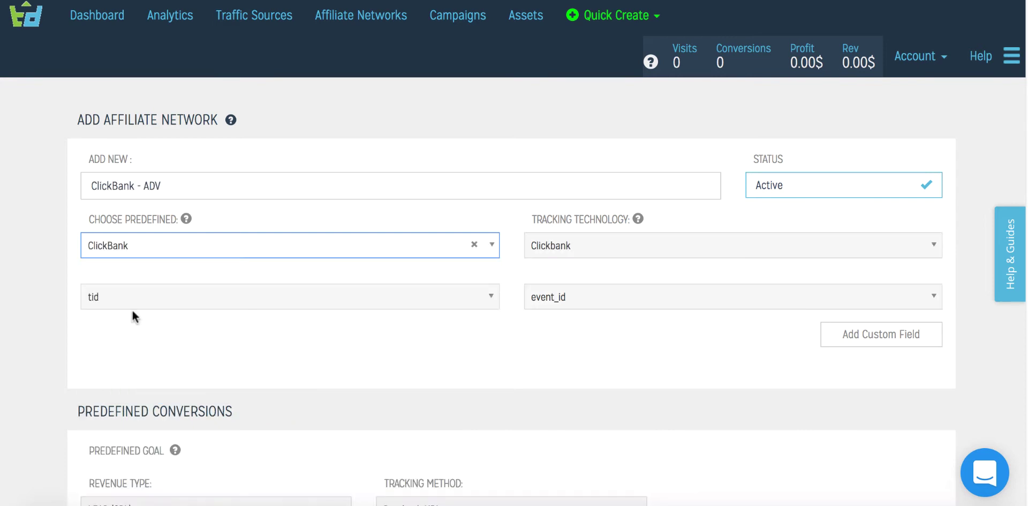
- Replace the new affiliate network's suggested name with Clickbank-Demo-Lotto
{"action": "triple_click", "coordinate": [240, 185]}
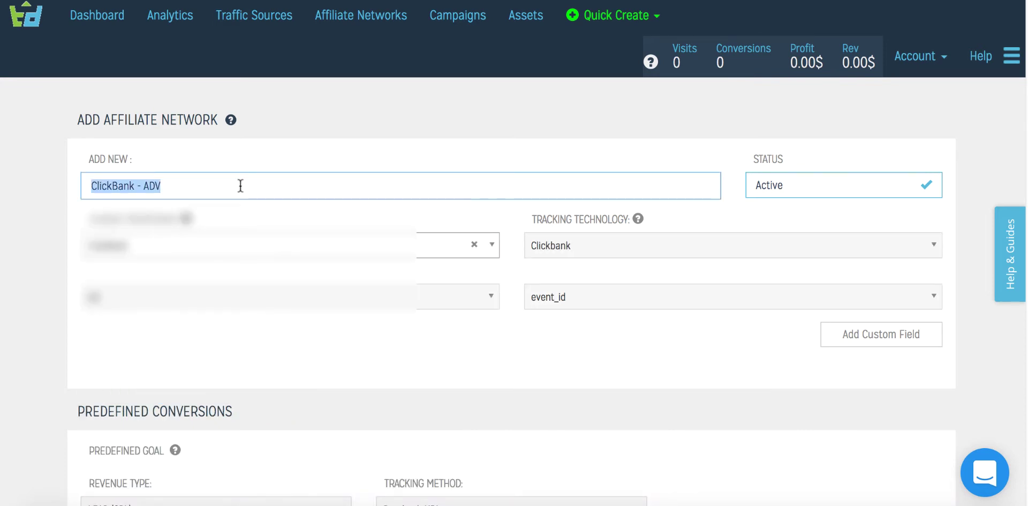
{"action": "type", "text": "clic"}
{"action": "key", "text": "BackSpace"}
{"action": "key", "text": "BackSpace"}
{"action": "key", "text": "BackSpace"}
{"action": "key", "text": "BackSpace"}
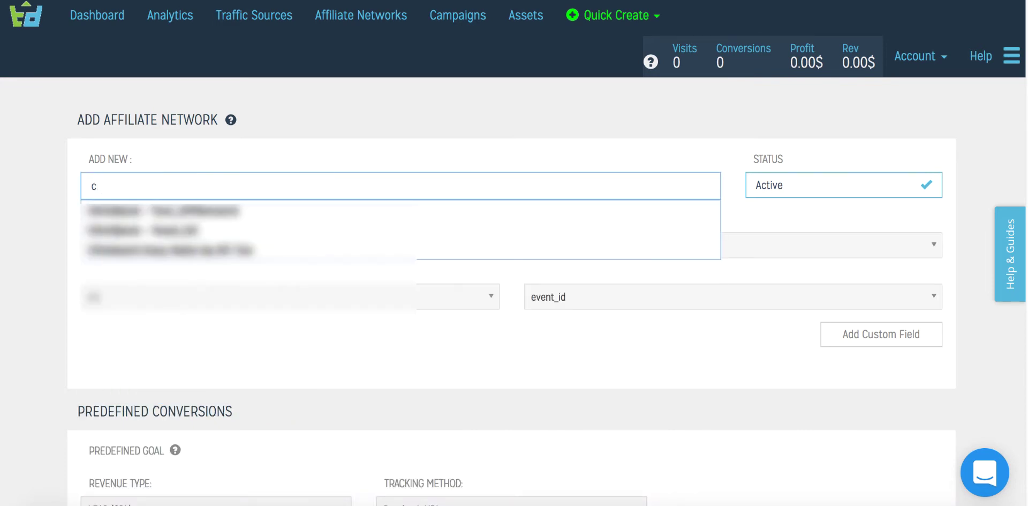
{"action": "type", "text": "Clickbank-Demo-"}
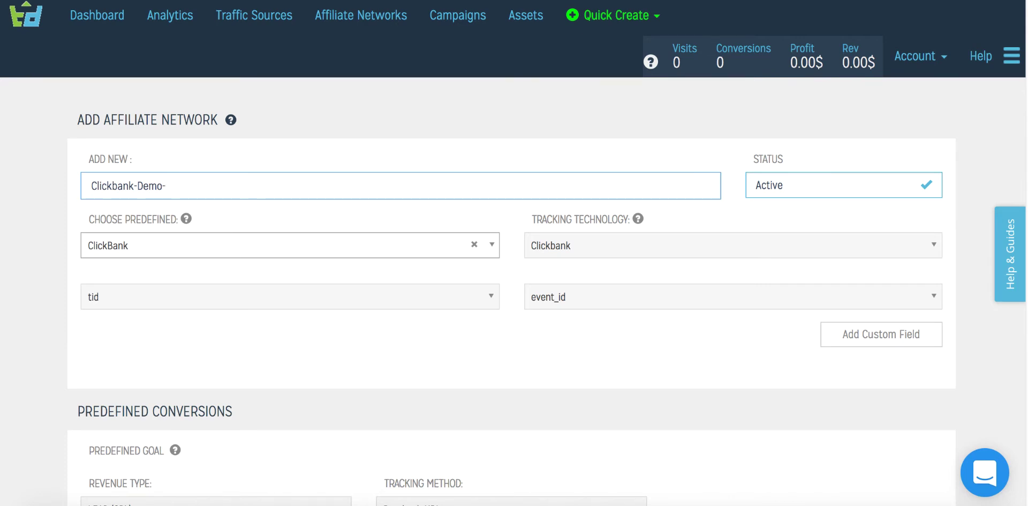
{"action": "type", "text": "Lotto"}
{"action": "left_click", "coordinate": [504, 382]}
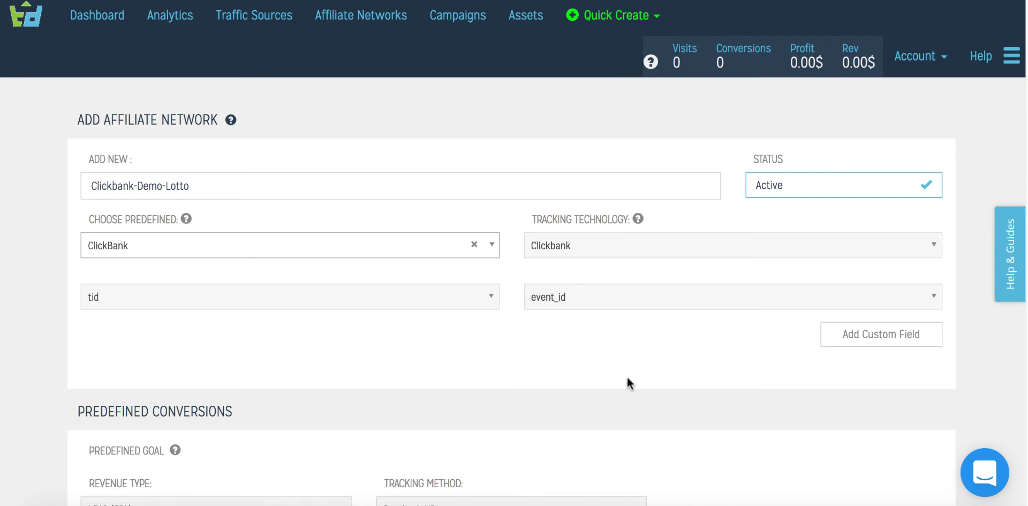
- Review the network's predefined conversions and save the affiliate network
{"action": "scroll", "coordinate": [627, 378], "scroll_direction": "down", "scroll_amount": 4}
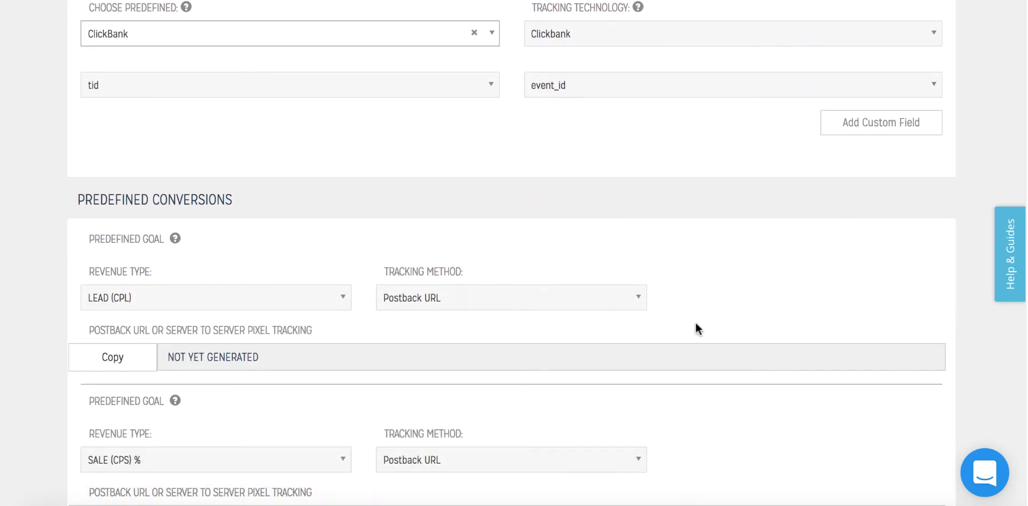
{"action": "scroll", "coordinate": [829, 352], "scroll_direction": "down", "scroll_amount": 6}
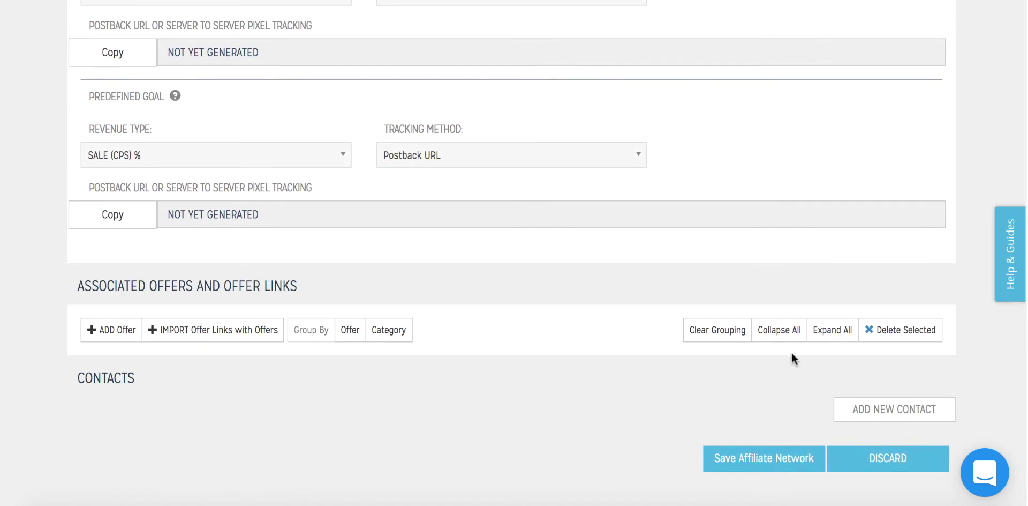
{"action": "scroll", "coordinate": [579, 346], "scroll_direction": "up", "scroll_amount": 4}
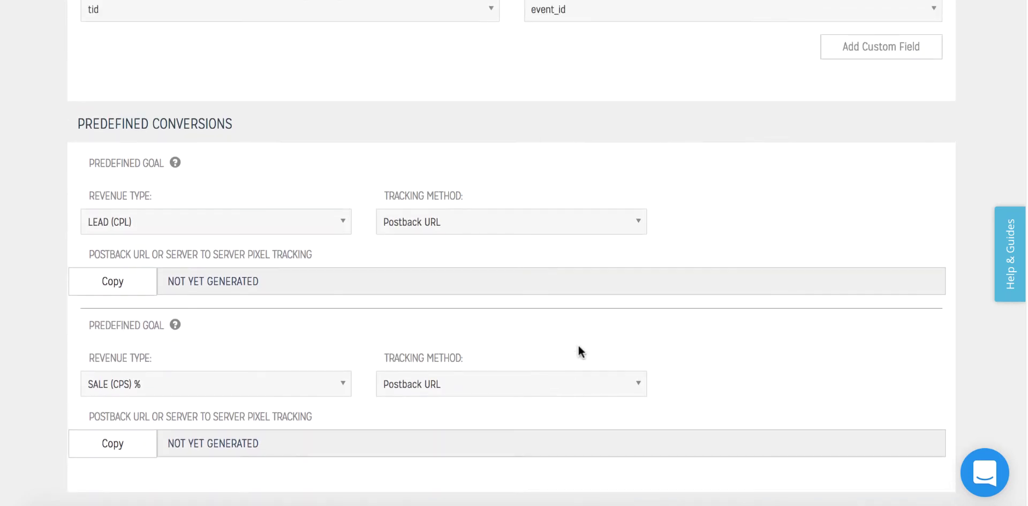
{"action": "scroll", "coordinate": [667, 331], "scroll_direction": "down", "scroll_amount": 4}
{"action": "left_click", "coordinate": [750, 467]}
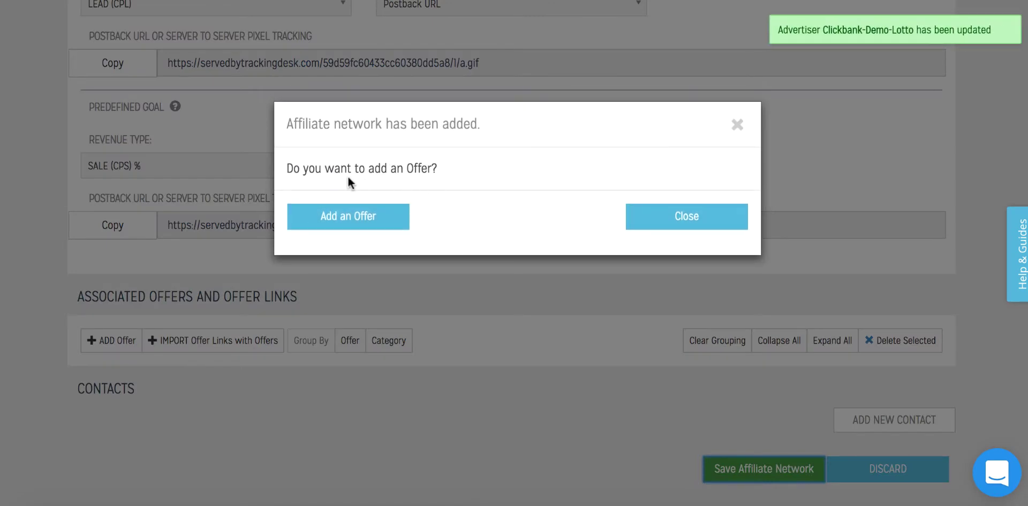
- Start adding an offer to the Clickbank-Demo-Lotto network and name it Win Lottery
{"action": "left_click", "coordinate": [356, 216]}
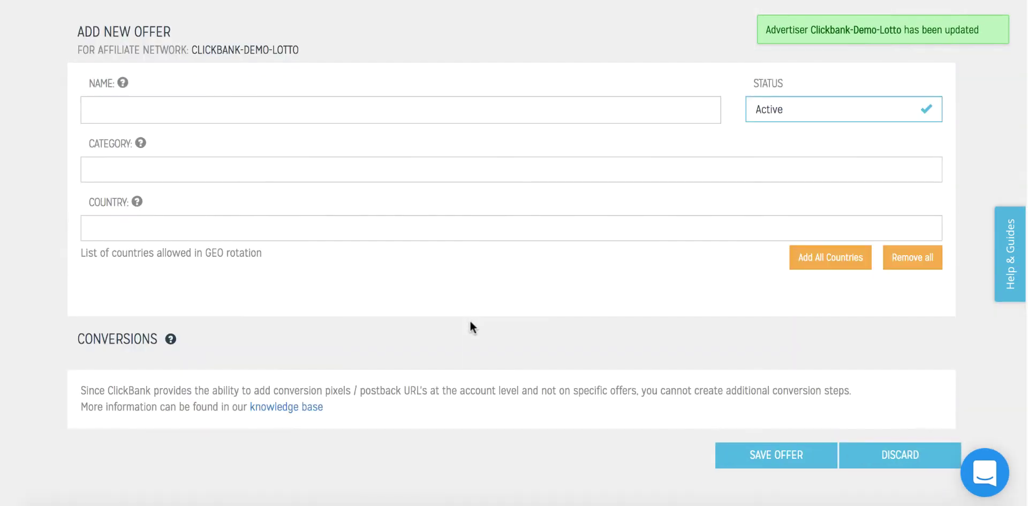
{"action": "scroll", "coordinate": [474, 142], "scroll_direction": "up", "scroll_amount": 2}
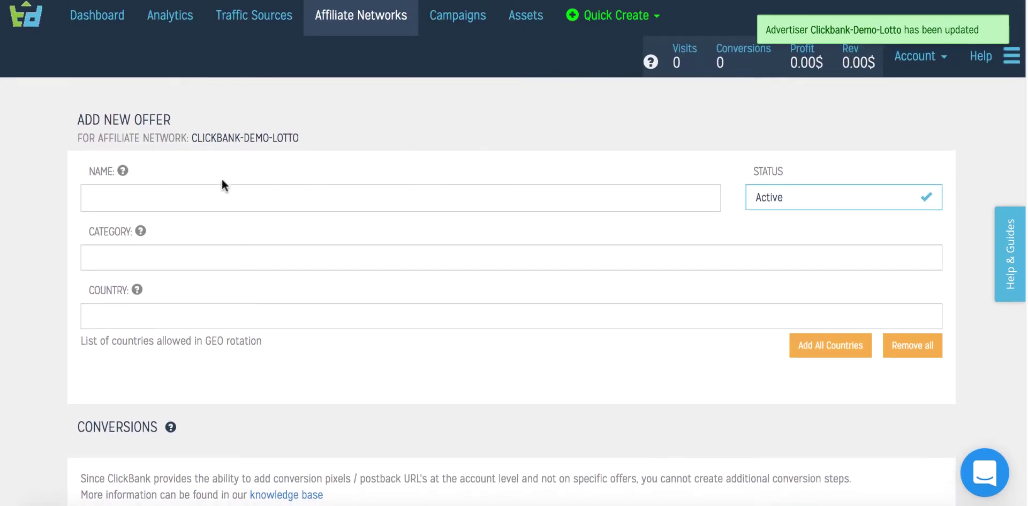
{"action": "left_click", "coordinate": [166, 195]}
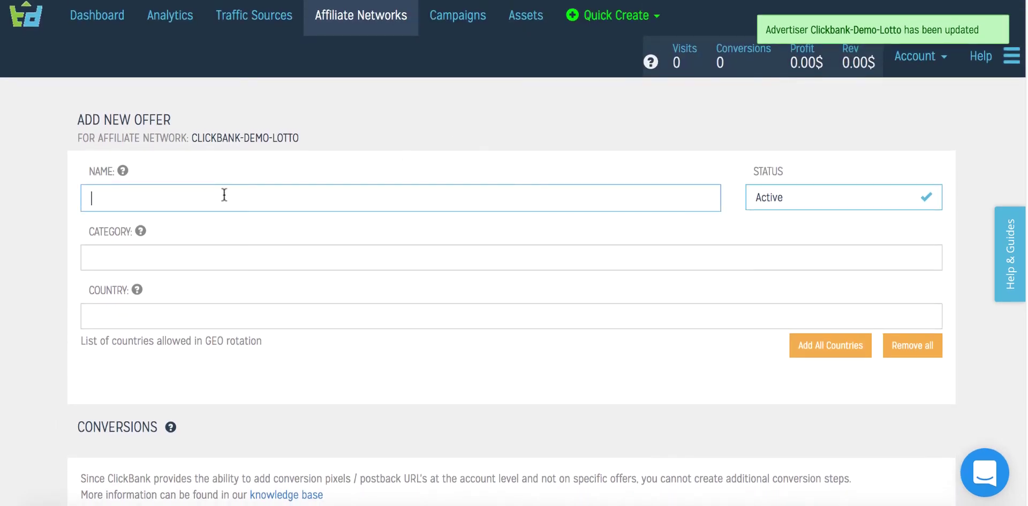
{"action": "type", "text": "Lotto"}
{"action": "key", "text": "BackSpace"}
{"action": "left_click", "coordinate": [92, 197]}
{"action": "type", "text": "Win"}
{"action": "left_click", "coordinate": [129, 198]}
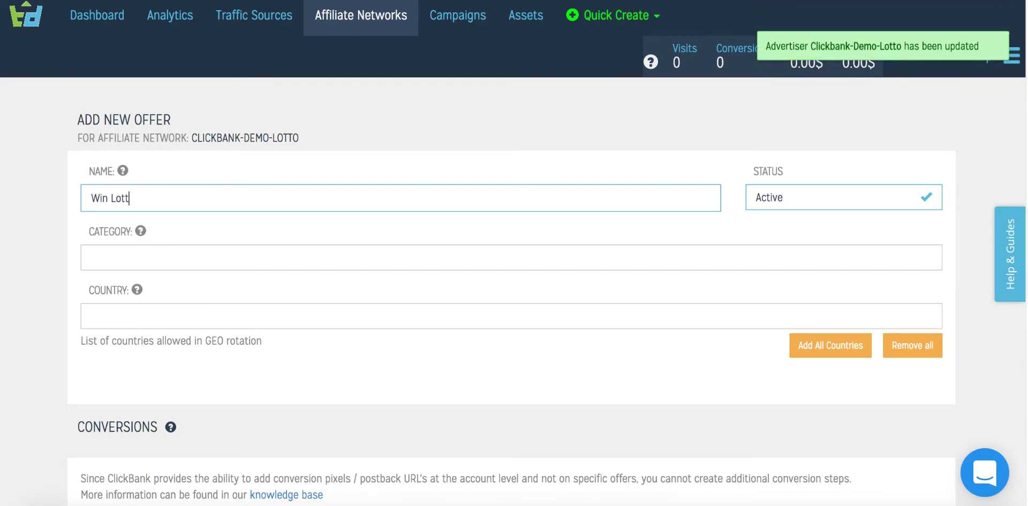
{"action": "type", "text": "ery"}
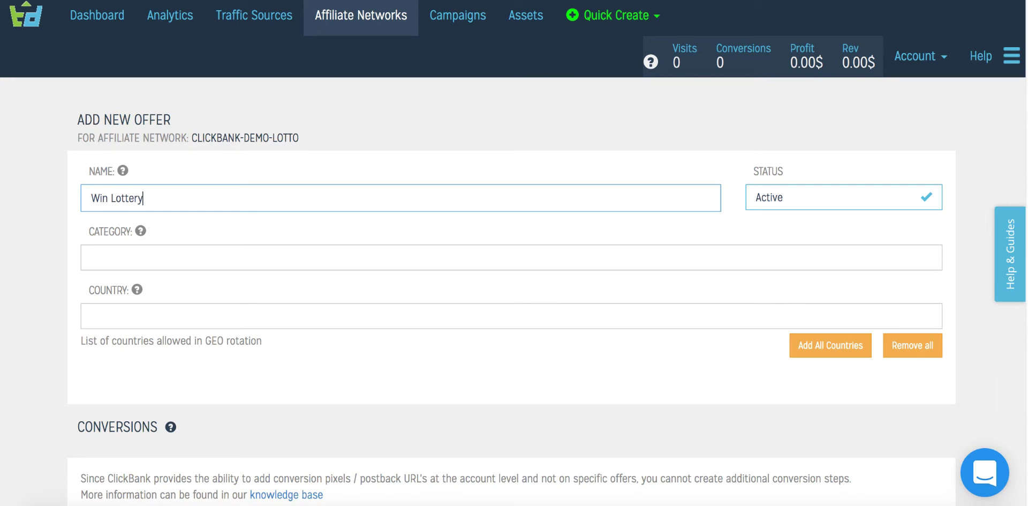
- Leave the offer's category empty and its country setting at All Countries, and save the offer
{"action": "left_click", "coordinate": [227, 258]}
{"action": "left_click", "coordinate": [228, 258]}
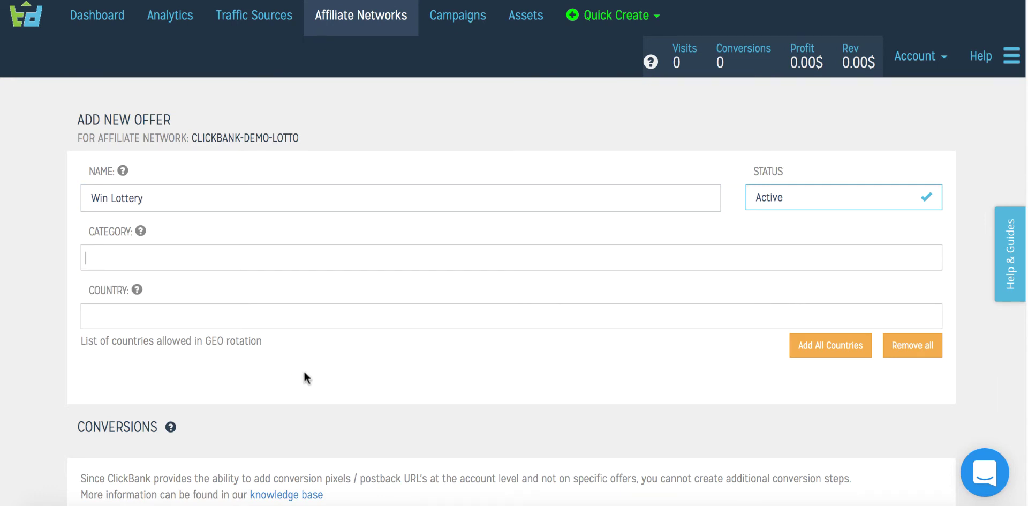
{"action": "left_click", "coordinate": [255, 313]}
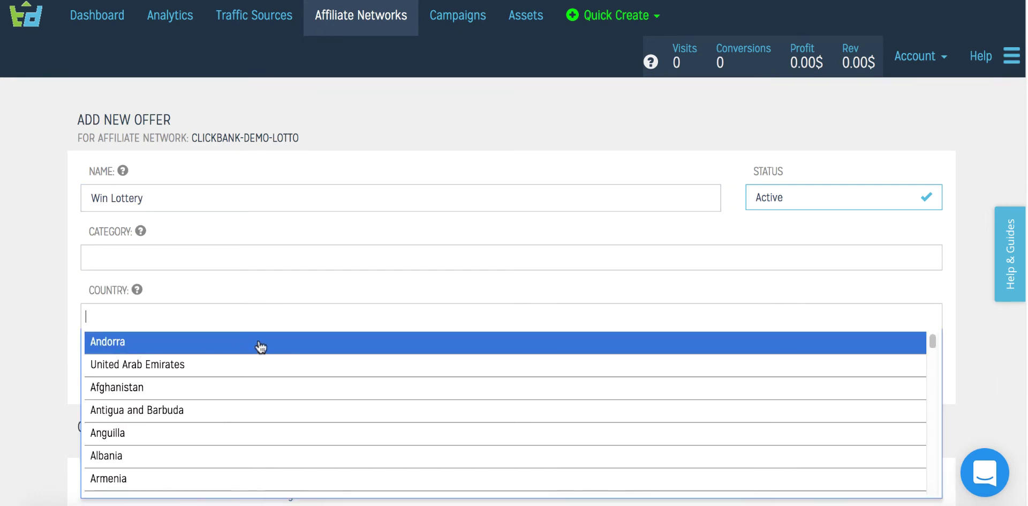
{"action": "left_click", "coordinate": [42, 371]}
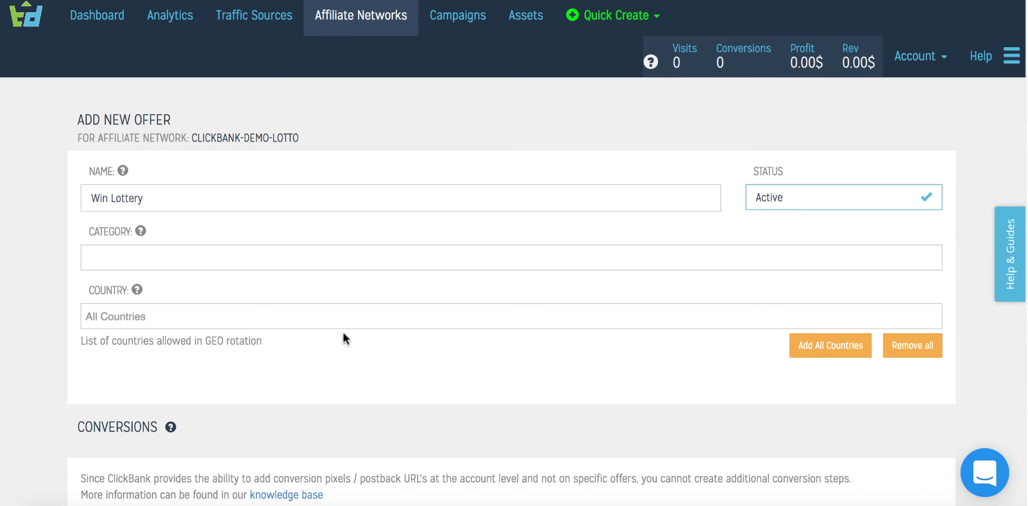
{"action": "scroll", "coordinate": [597, 411], "scroll_direction": "down", "scroll_amount": 2}
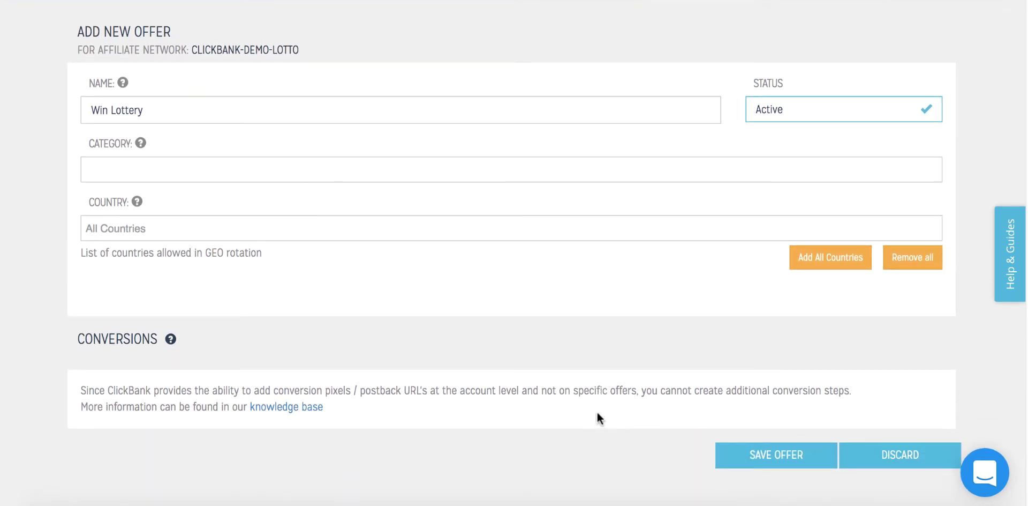
{"action": "left_click", "coordinate": [777, 461]}
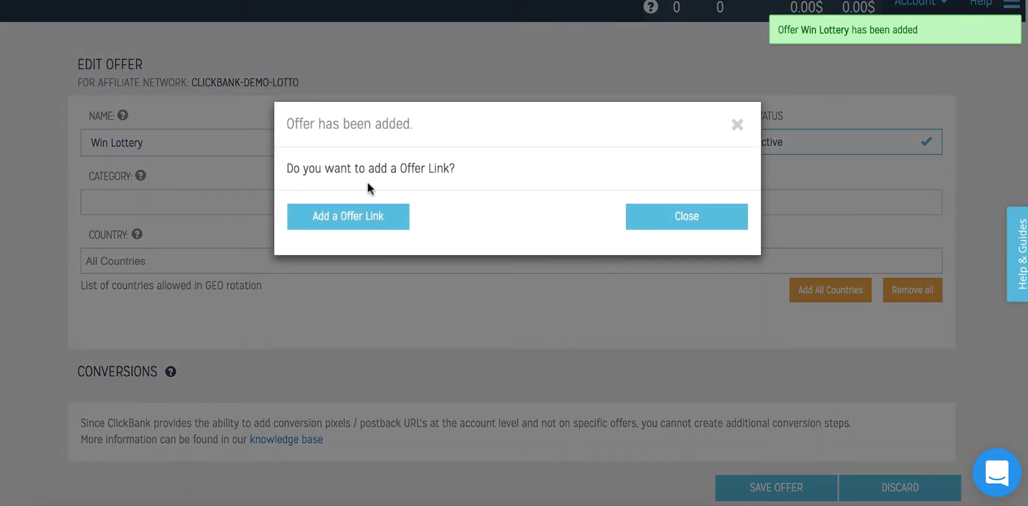
- Start adding an offer link to the Win Lottery offer and name it LotteryDominator
{"action": "left_click", "coordinate": [343, 215]}
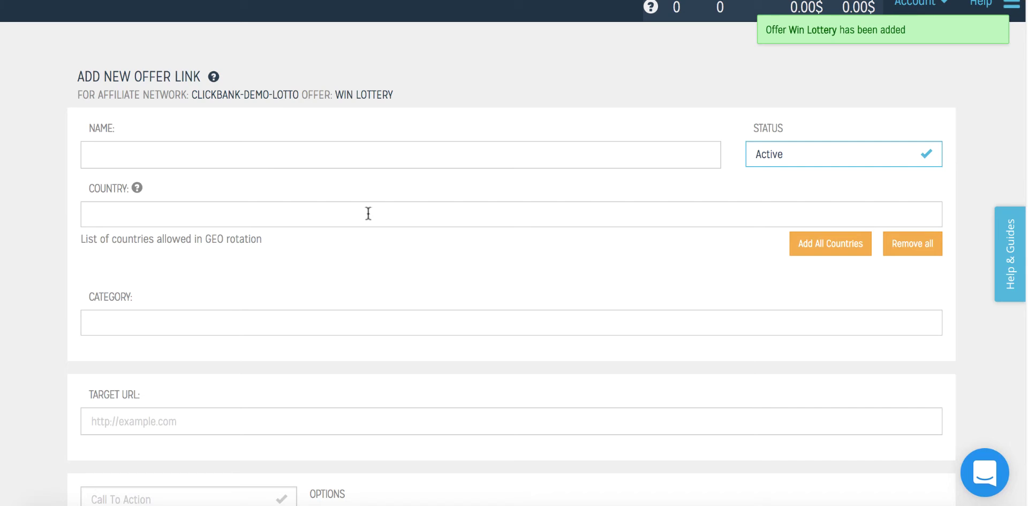
{"action": "left_click", "coordinate": [329, 154]}
{"action": "type", "text": "Lottey Dom"}
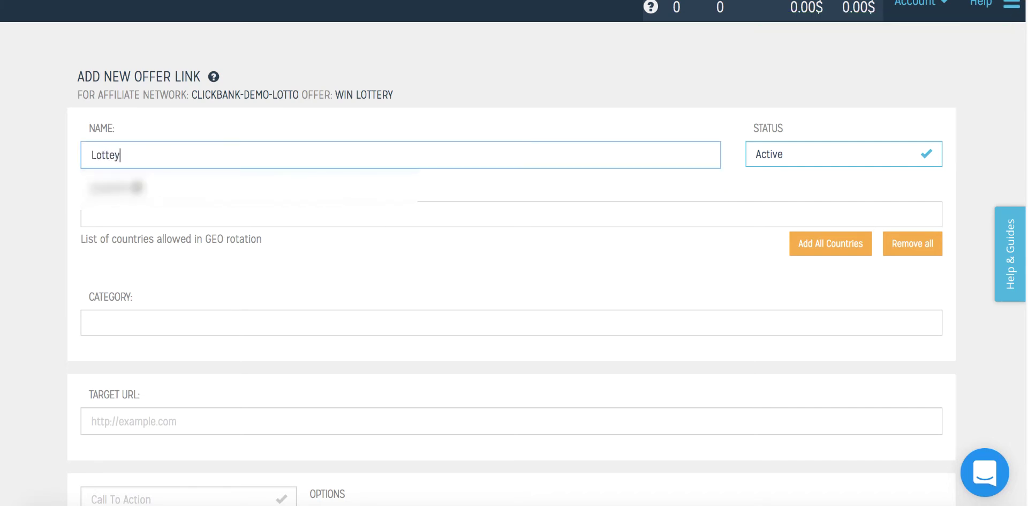
{"action": "key", "text": "BackSpace"}
{"action": "key", "text": "BackSpace"}
{"action": "key", "text": "BackSpace"}
{"action": "key", "text": "BackSpace"}
{"action": "key", "text": "BackSpace"}
{"action": "type", "text": "ryDominator"}
{"action": "left_click", "coordinate": [378, 253]}
- Leave the offer link's category empty and paste the clickbank.net affiliate link with pid=superclean as its target URL
{"action": "scroll", "coordinate": [377, 253], "scroll_direction": "down", "scroll_amount": 2}
{"action": "left_click", "coordinate": [315, 218]}
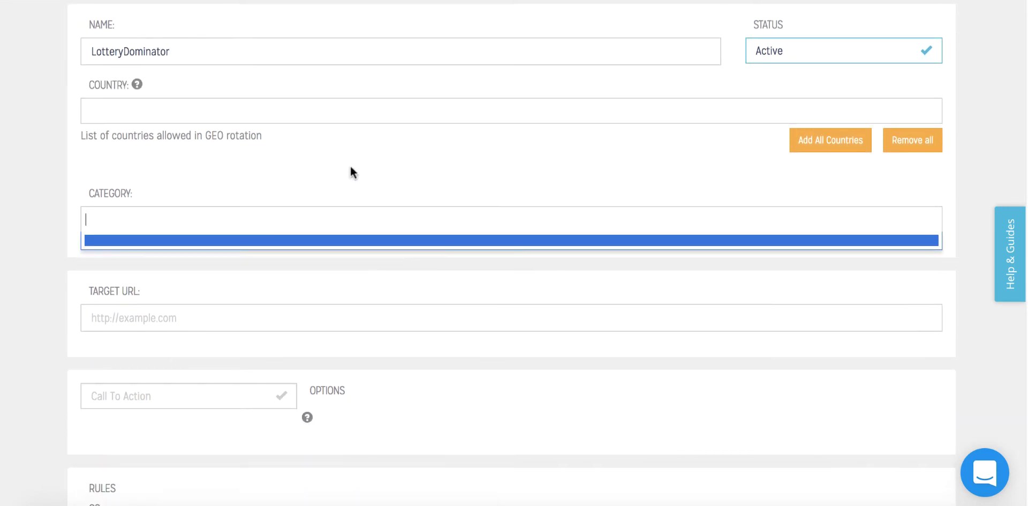
{"action": "scroll", "coordinate": [425, 338], "scroll_direction": "down", "scroll_amount": 2}
{"action": "left_click", "coordinate": [212, 234]}
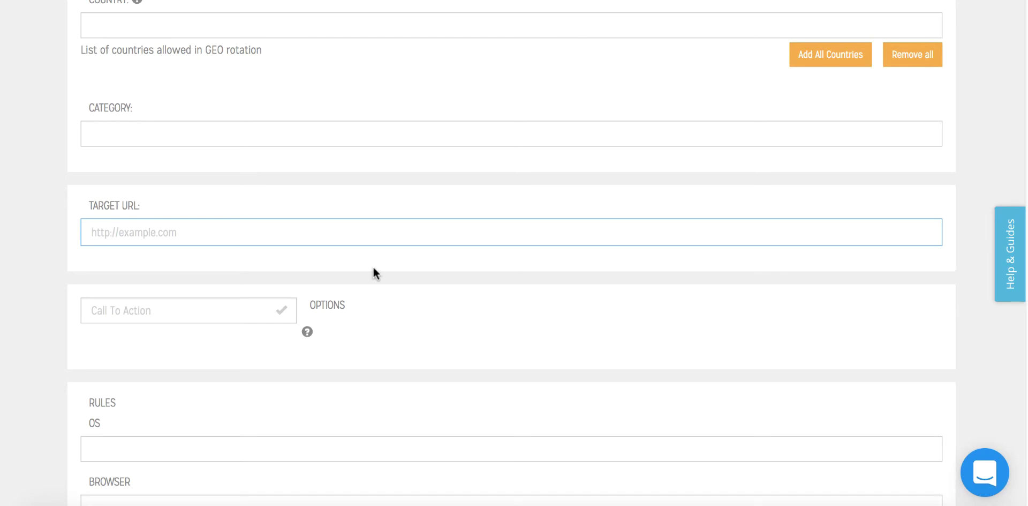
{"action": "key", "text": "ctrl+v"}
{"action": "left_click", "coordinate": [471, 270]}
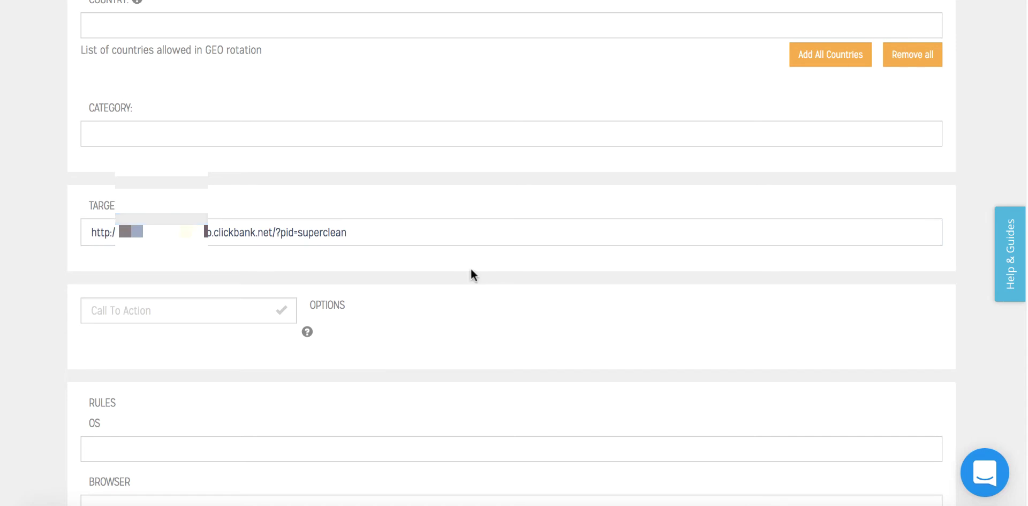
- Leave the offer link's call-to-action option and targeting rules unset, and save the offer link
{"action": "scroll", "coordinate": [481, 271], "scroll_direction": "down", "scroll_amount": 1}
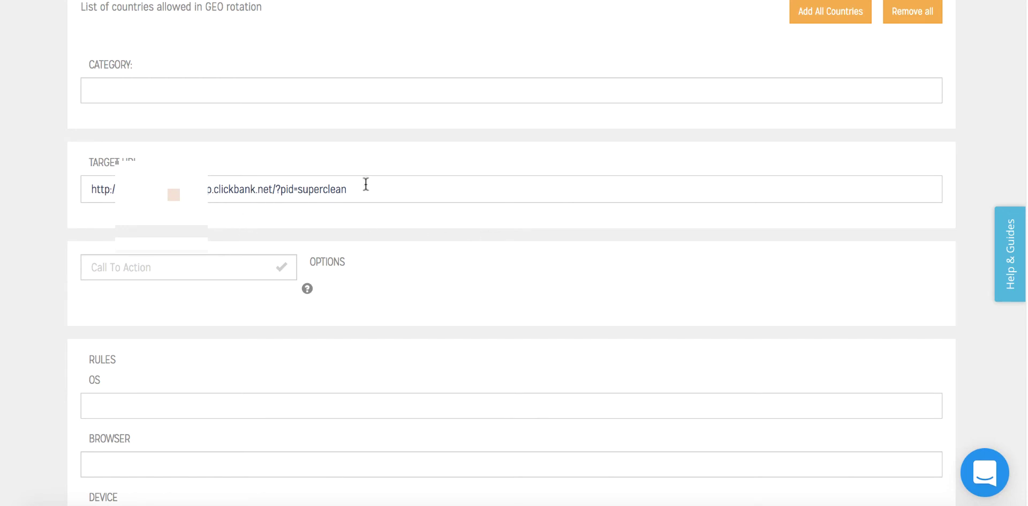
{"action": "scroll", "coordinate": [558, 302], "scroll_direction": "down", "scroll_amount": 7}
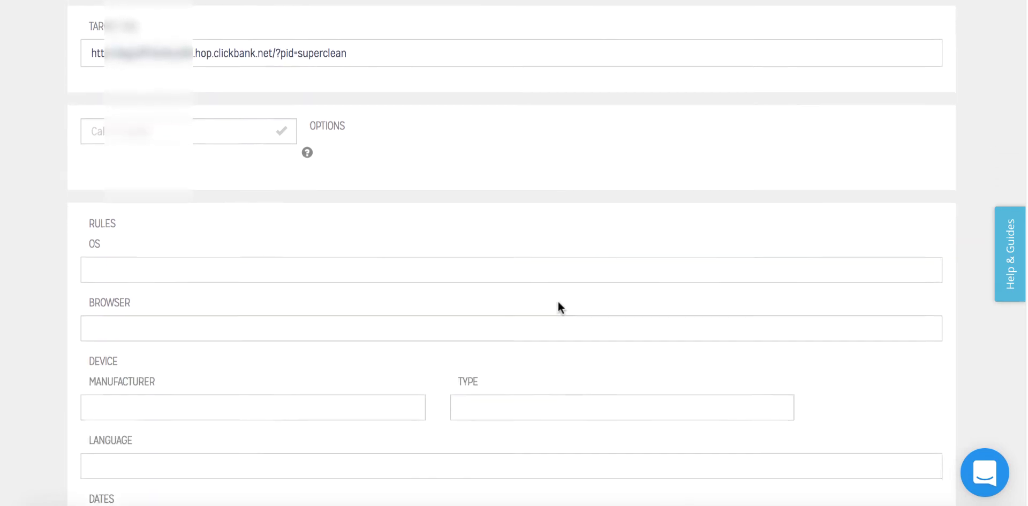
{"action": "scroll", "coordinate": [559, 302], "scroll_direction": "down", "scroll_amount": 3}
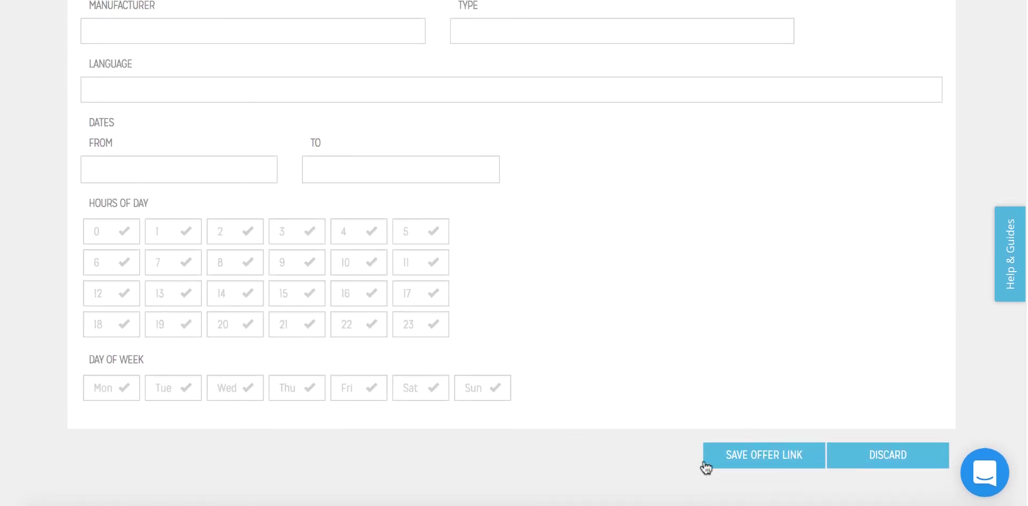
{"action": "left_click", "coordinate": [739, 461]}
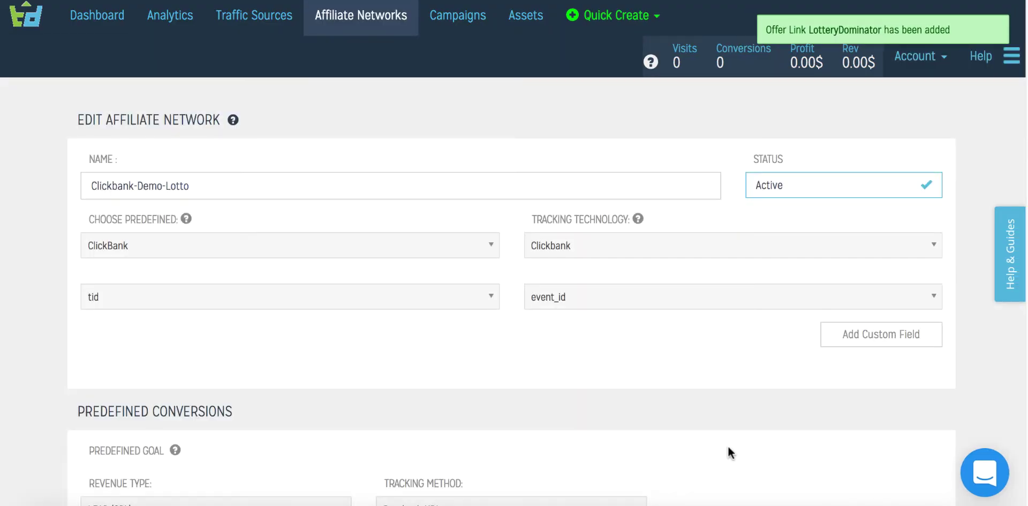
- Review the affiliate network's settings, the postback URLs of its predefined conversions, and its associated offers and offer links
{"action": "scroll", "coordinate": [630, 417], "scroll_direction": "down", "scroll_amount": 7}
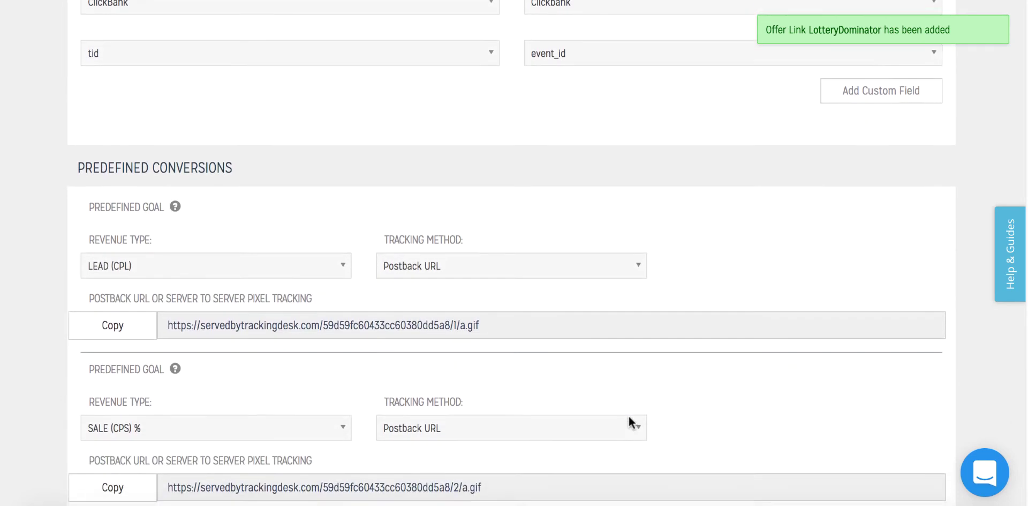
{"action": "scroll", "coordinate": [616, 407], "scroll_direction": "down", "scroll_amount": 4}
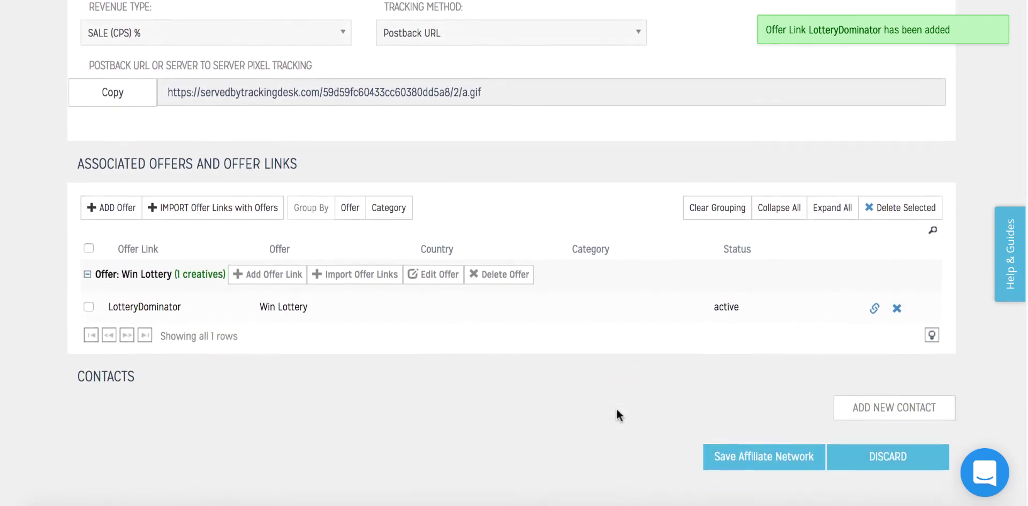
{"action": "scroll", "coordinate": [625, 290], "scroll_direction": "up", "scroll_amount": 5}
{"action": "scroll", "coordinate": [625, 284], "scroll_direction": "up", "scroll_amount": 3}
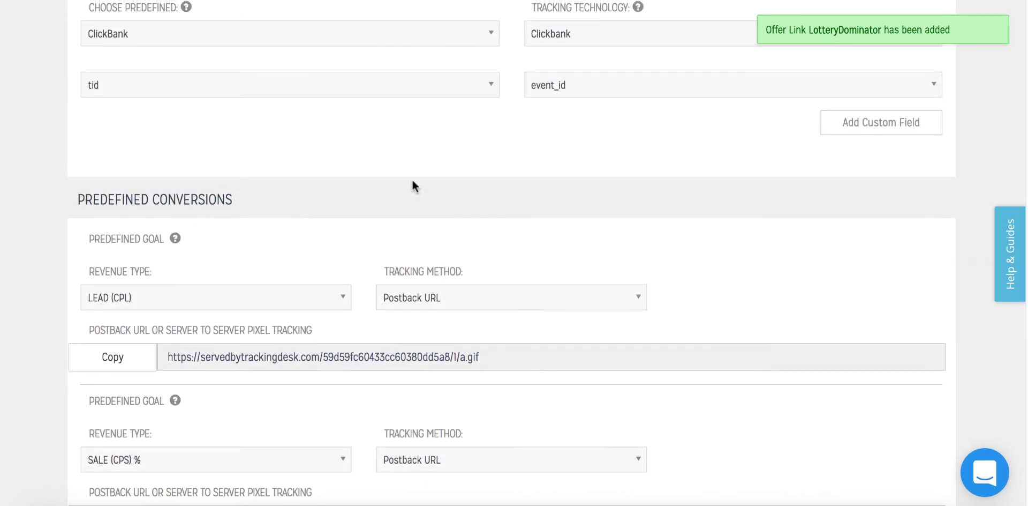
{"action": "scroll", "coordinate": [412, 182], "scroll_direction": "up", "scroll_amount": 4}
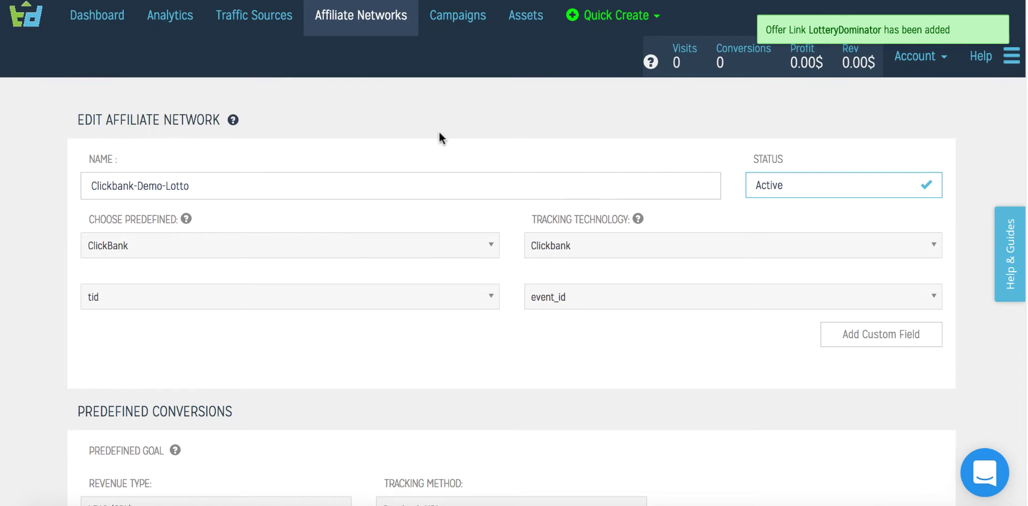
{"action": "scroll", "coordinate": [449, 295], "scroll_direction": "down", "scroll_amount": 7}
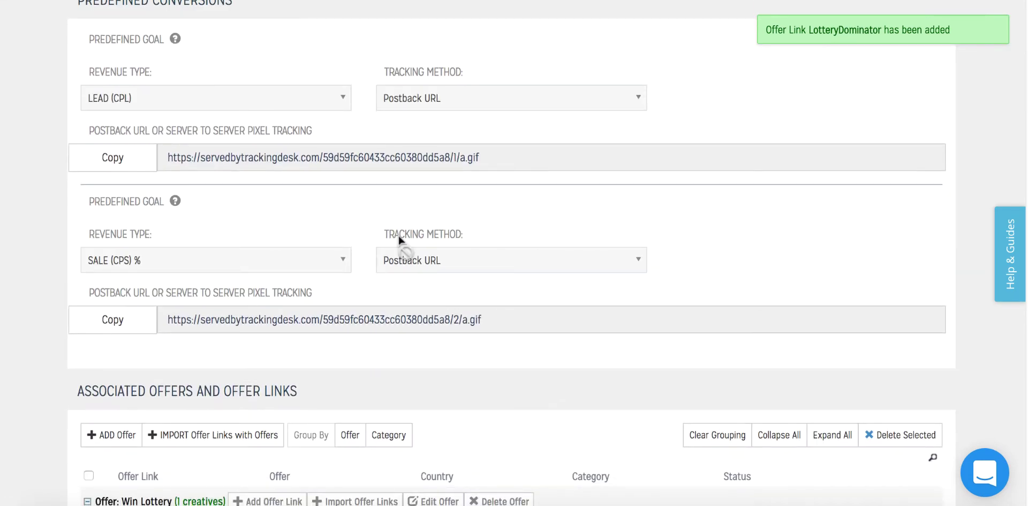
{"action": "scroll", "coordinate": [198, 96], "scroll_direction": "up", "scroll_amount": 1}
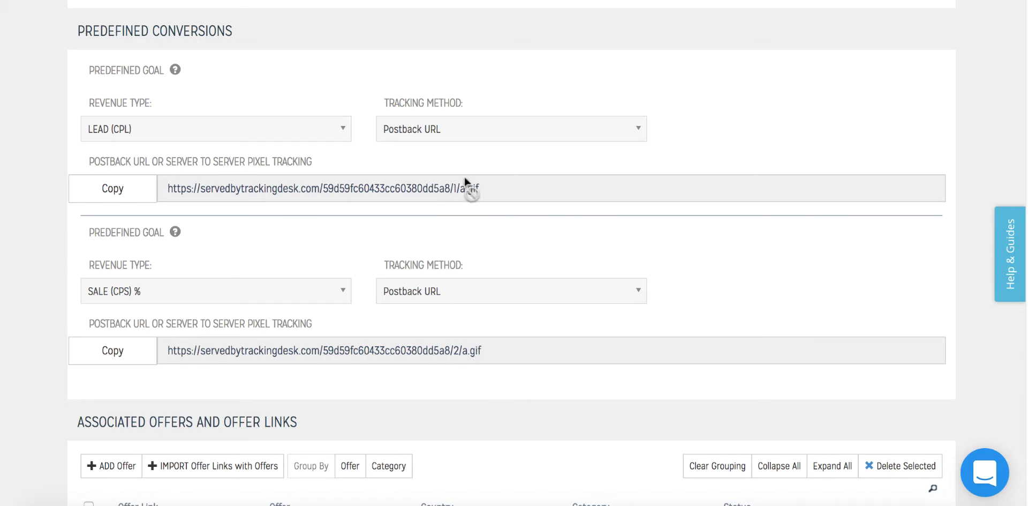
{"action": "scroll", "coordinate": [580, 429], "scroll_direction": "down", "scroll_amount": 4}
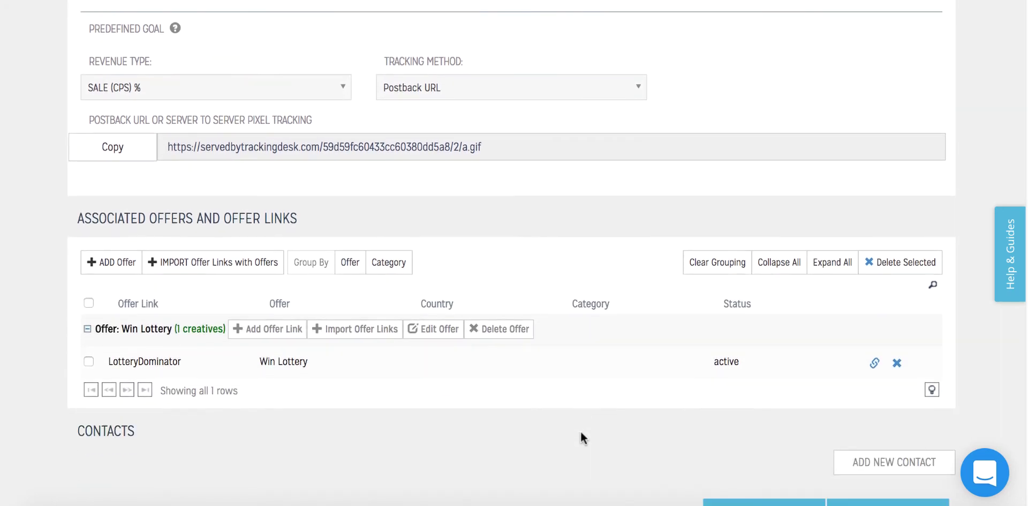
{"action": "scroll", "coordinate": [610, 446], "scroll_direction": "down", "scroll_amount": 1}
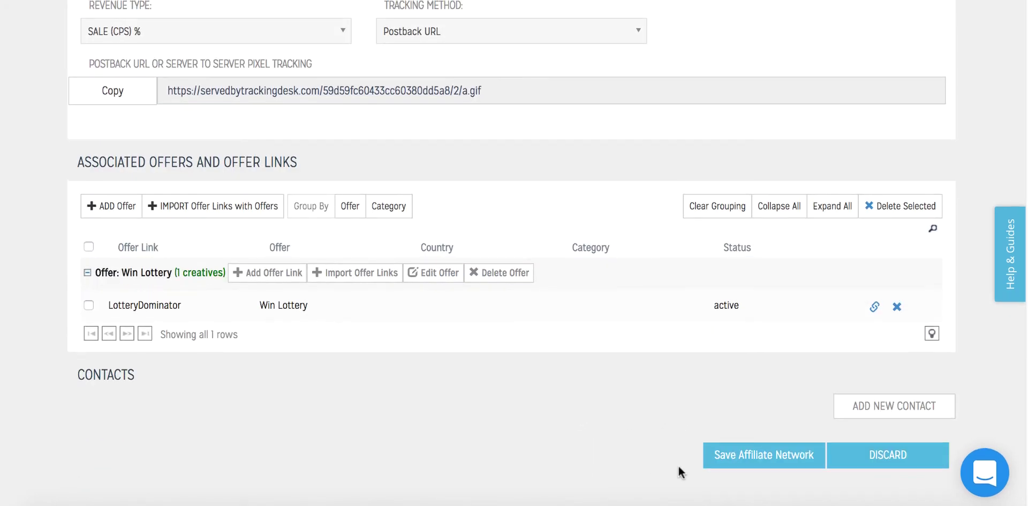
- Save the Clickbank-Demo-Lotto affiliate network with its associated offer and offer link
{"action": "left_click", "coordinate": [756, 464]}
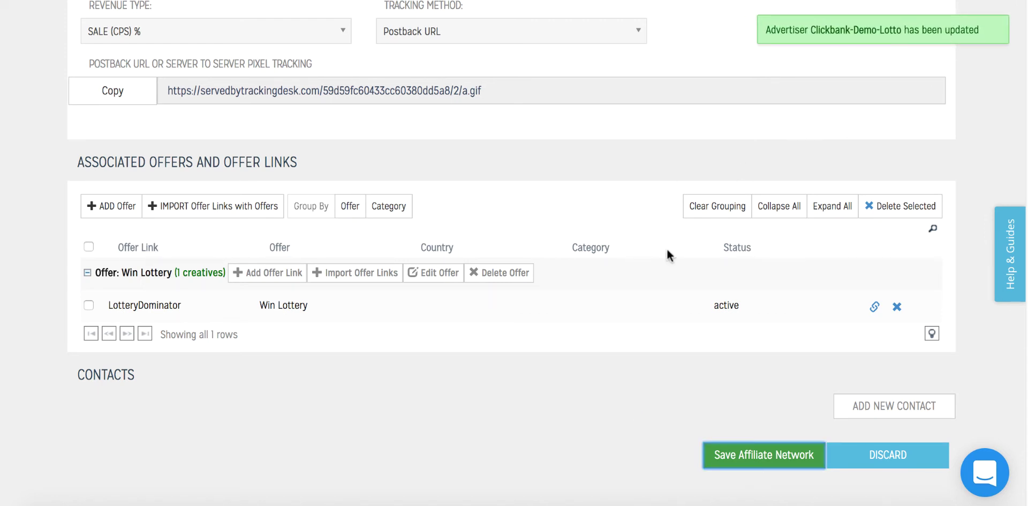
{"action": "scroll", "coordinate": [638, 107], "scroll_direction": "up", "scroll_amount": 10}
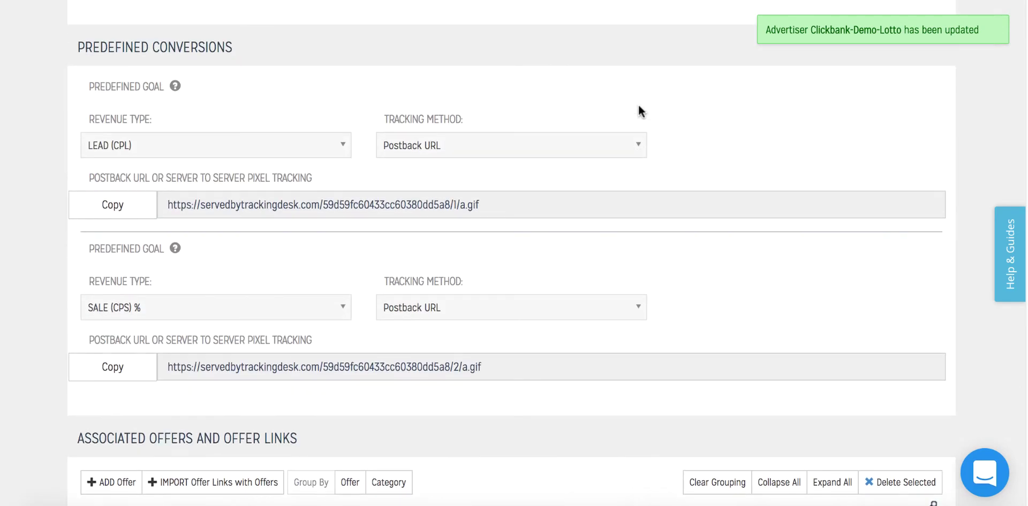
{"action": "scroll", "coordinate": [638, 109], "scroll_direction": "up", "scroll_amount": 3}
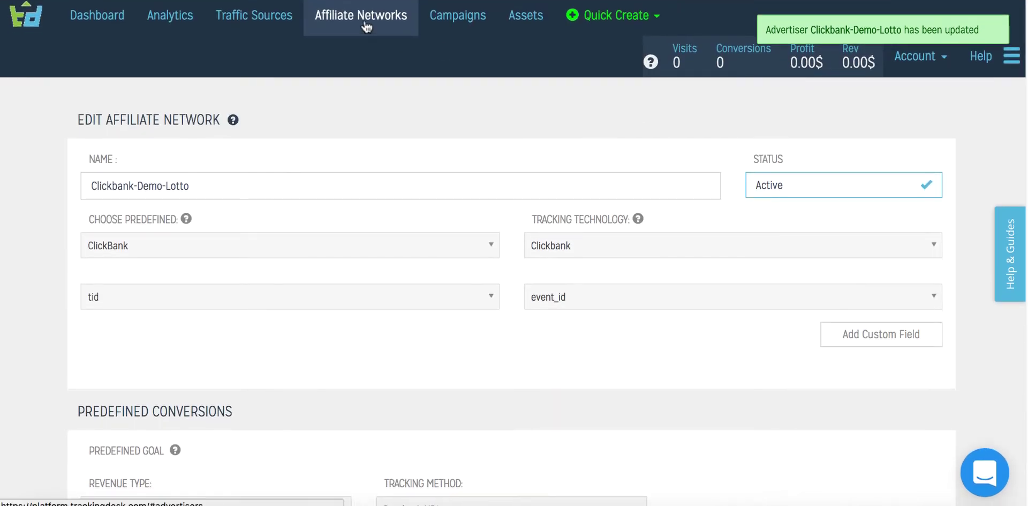
- Start adding a new campaign and set its traffic source to Bing-Demo
{"action": "left_click", "coordinate": [448, 21]}
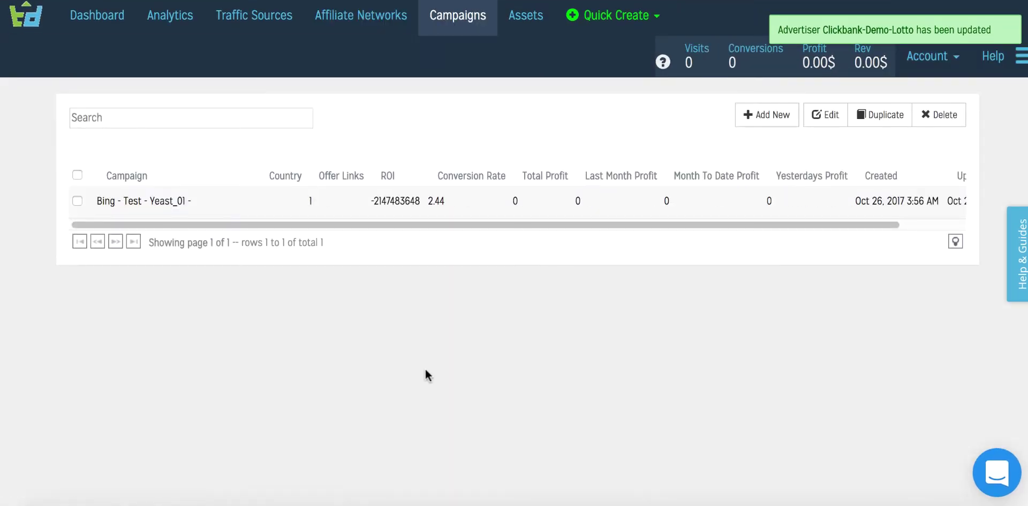
{"action": "mouse_move", "coordinate": [319, 205]}
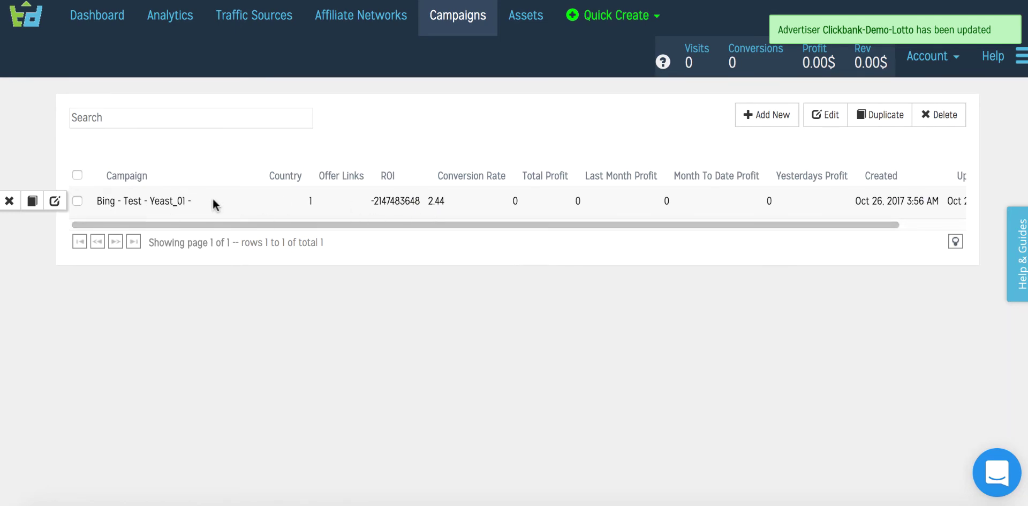
{"action": "left_click", "coordinate": [760, 115]}
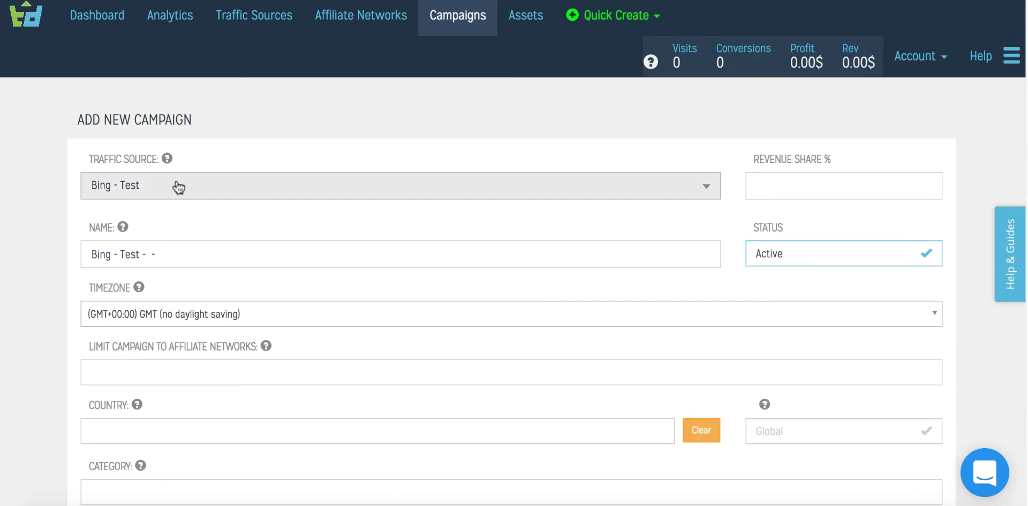
{"action": "left_click", "coordinate": [178, 187]}
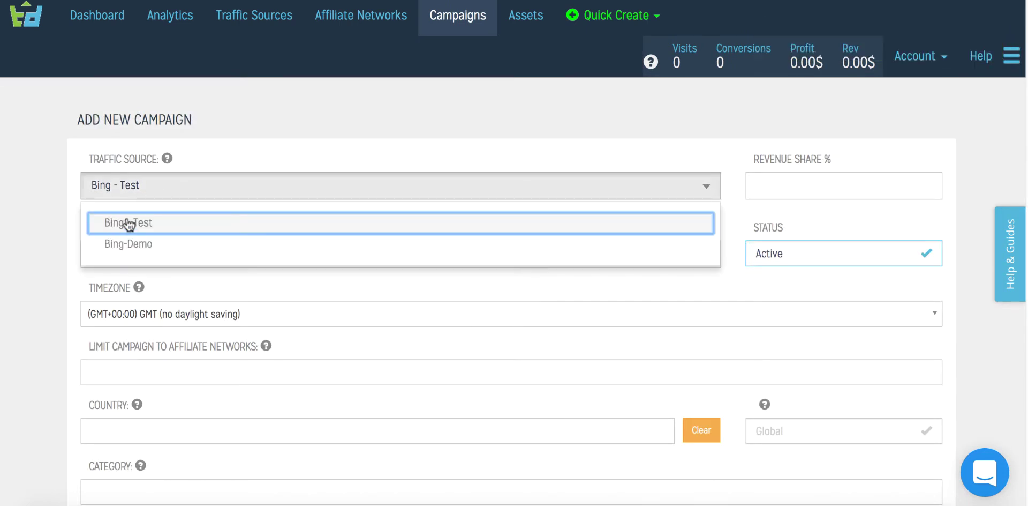
{"action": "left_click", "coordinate": [120, 244]}
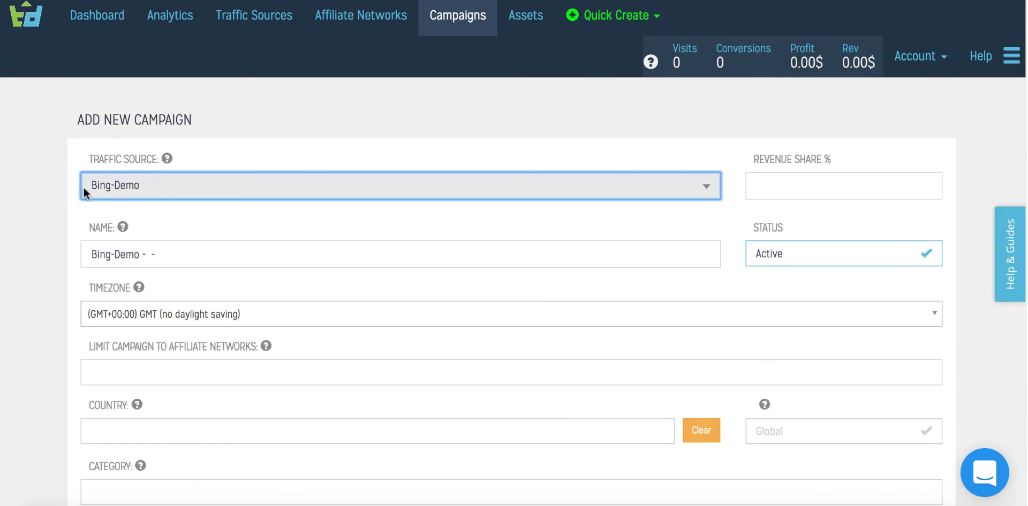
{"action": "left_click", "coordinate": [46, 243]}
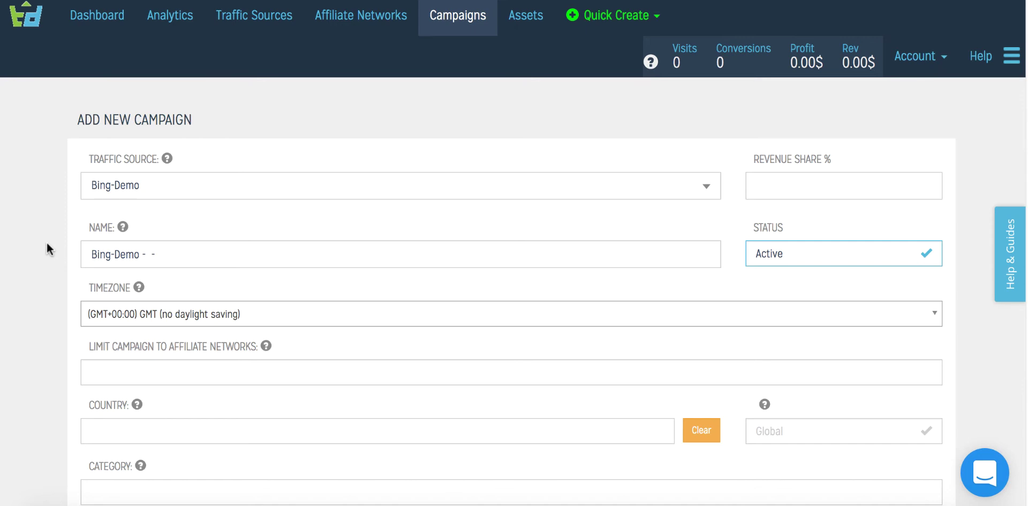
{"action": "left_click", "coordinate": [198, 256]}
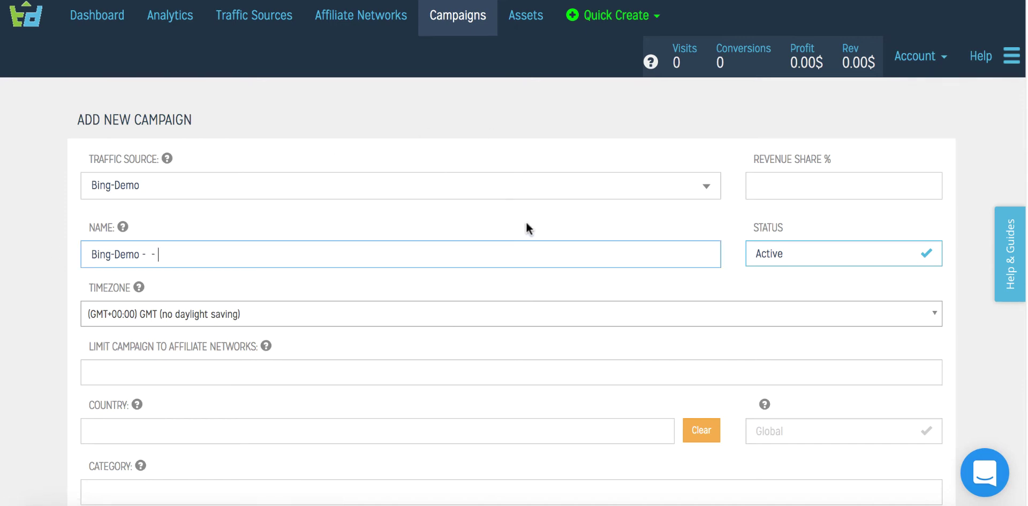
{"action": "left_click", "coordinate": [36, 250]}
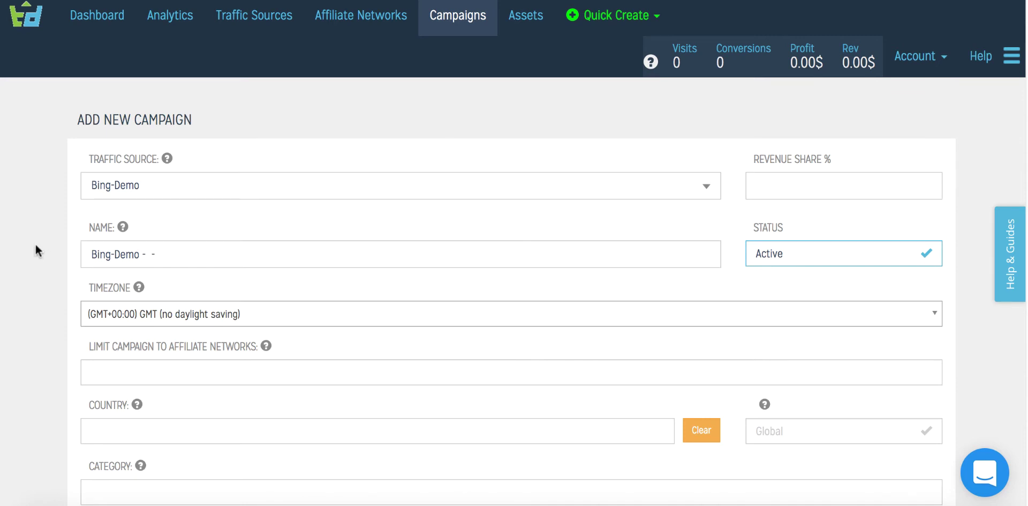
{"action": "triple_click", "coordinate": [206, 263]}
{"action": "left_click", "coordinate": [263, 264]}
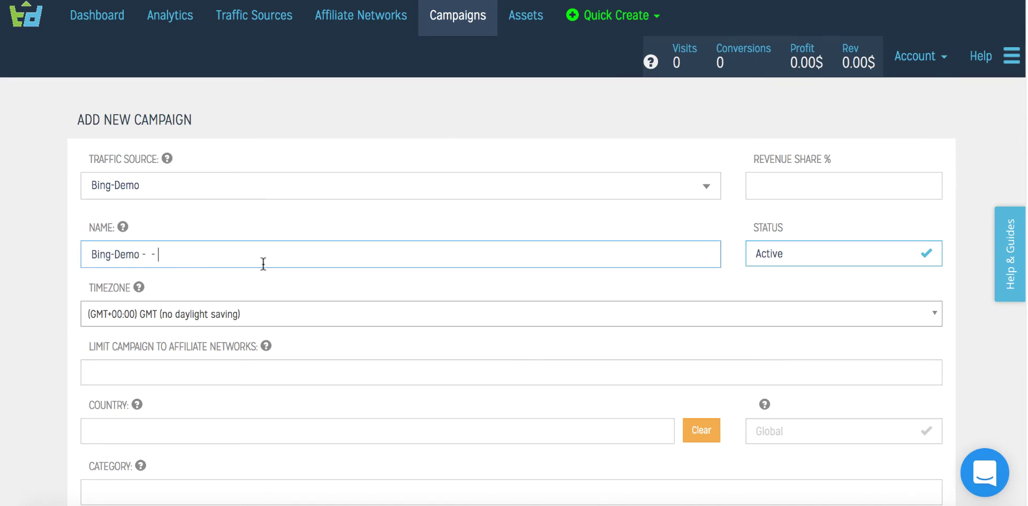
{"action": "mouse_move", "coordinate": [123, 227]}
{"action": "left_click", "coordinate": [332, 294]}
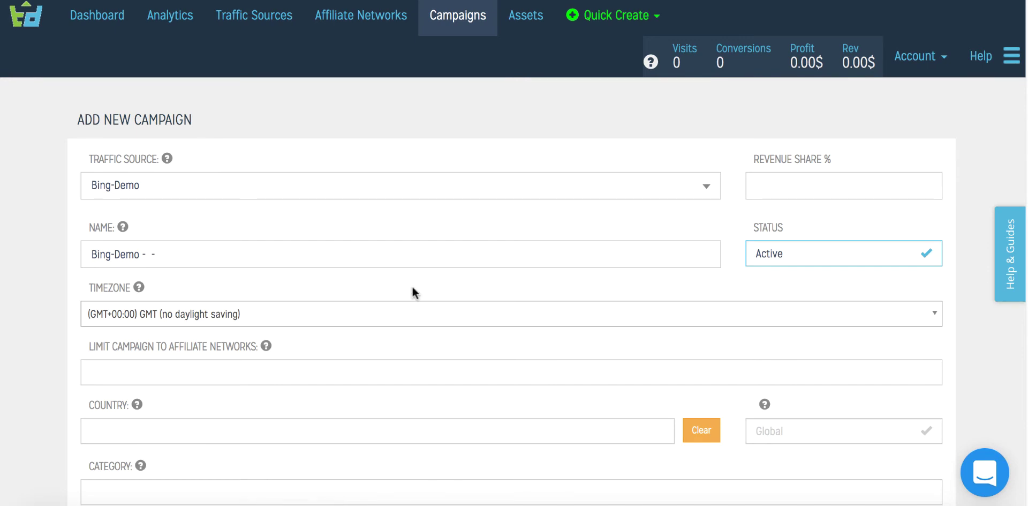
- Review the campaign's remaining settings, rules, fallback and costs, and try to save the campaign without any assets
{"action": "scroll", "coordinate": [412, 292], "scroll_direction": "down", "scroll_amount": 6}
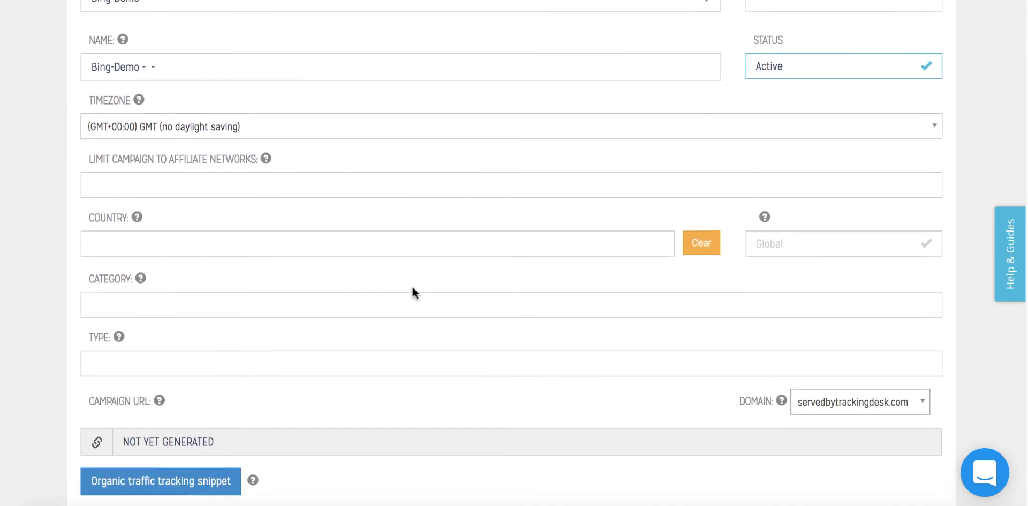
{"action": "scroll", "coordinate": [407, 292], "scroll_direction": "down", "scroll_amount": 1}
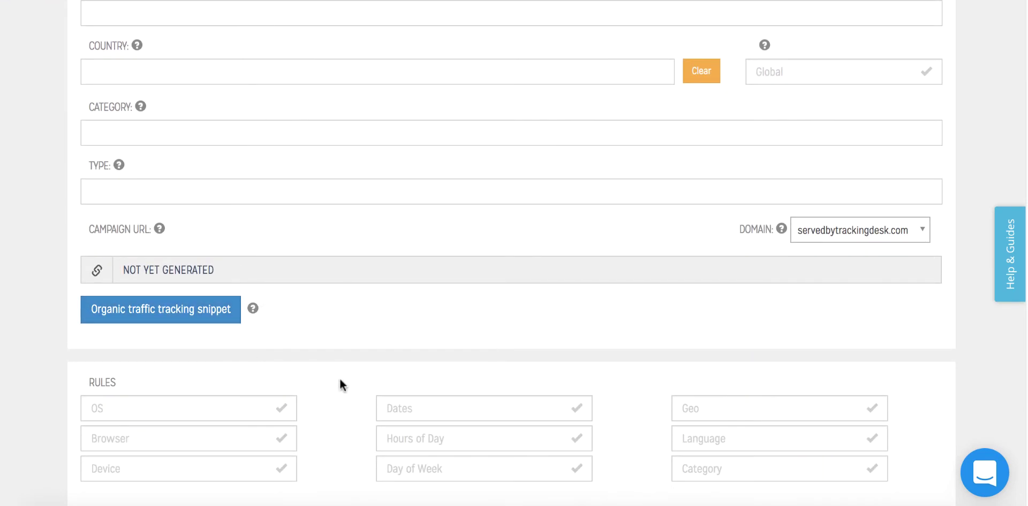
{"action": "scroll", "coordinate": [343, 383], "scroll_direction": "down", "scroll_amount": 1}
{"action": "scroll", "coordinate": [345, 379], "scroll_direction": "down", "scroll_amount": 7}
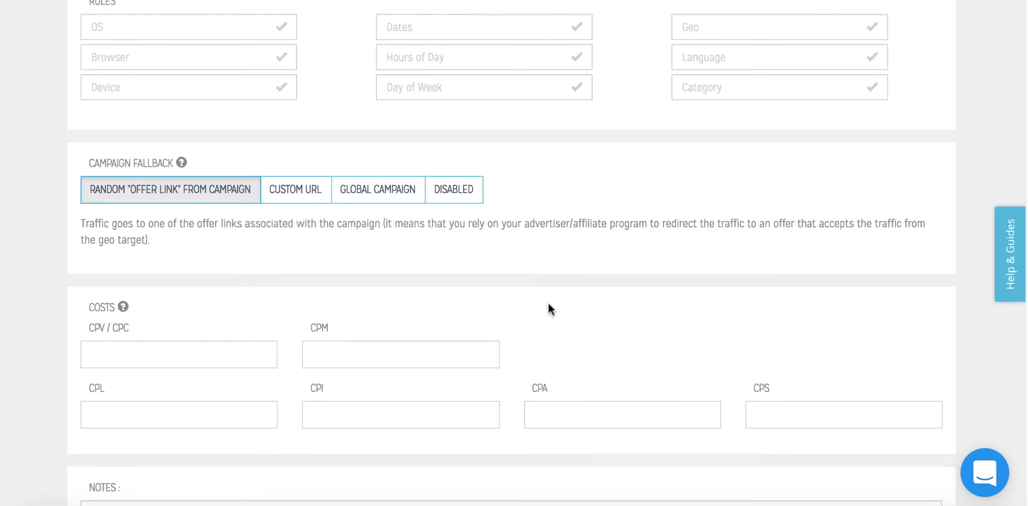
{"action": "scroll", "coordinate": [548, 304], "scroll_direction": "down", "scroll_amount": 3}
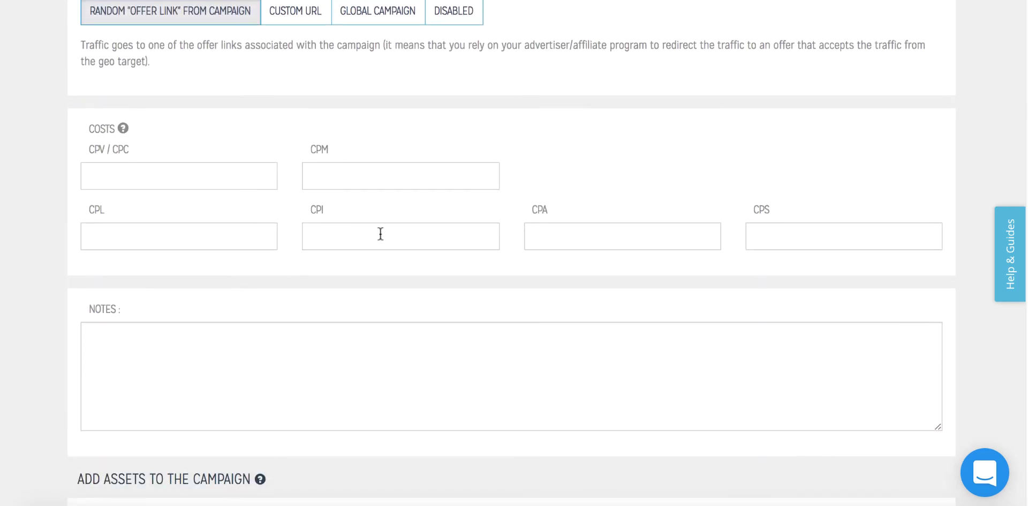
{"action": "scroll", "coordinate": [551, 420], "scroll_direction": "down", "scroll_amount": 4}
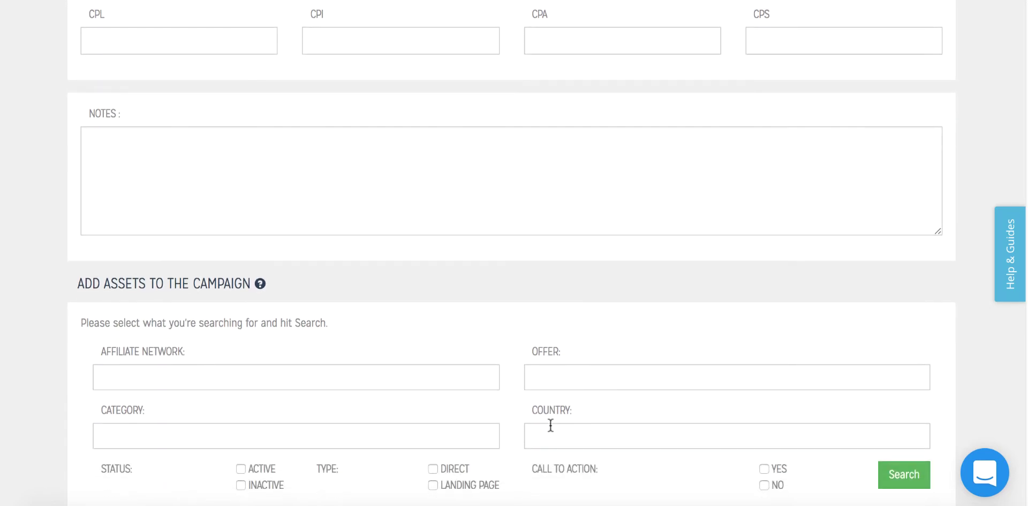
{"action": "scroll", "coordinate": [508, 411], "scroll_direction": "down", "scroll_amount": 5}
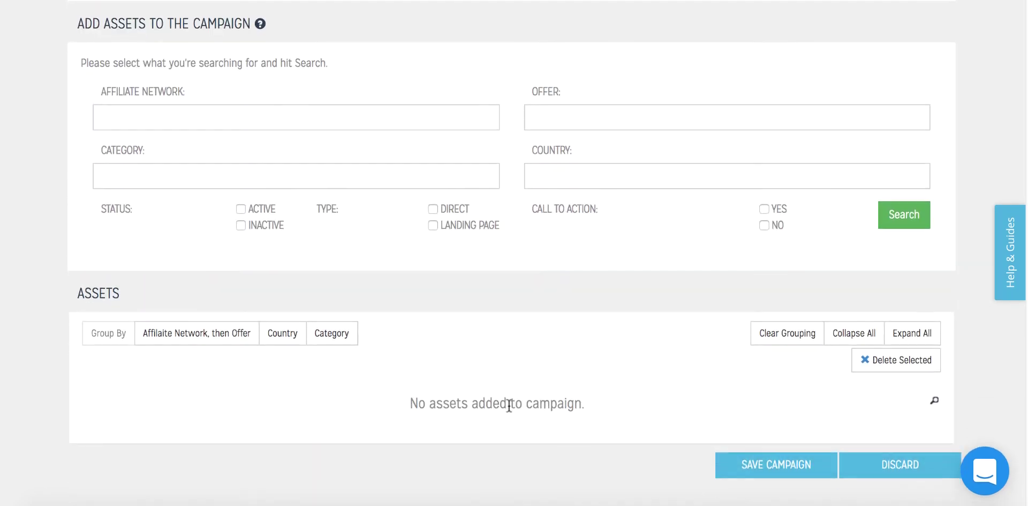
{"action": "left_click", "coordinate": [775, 478]}
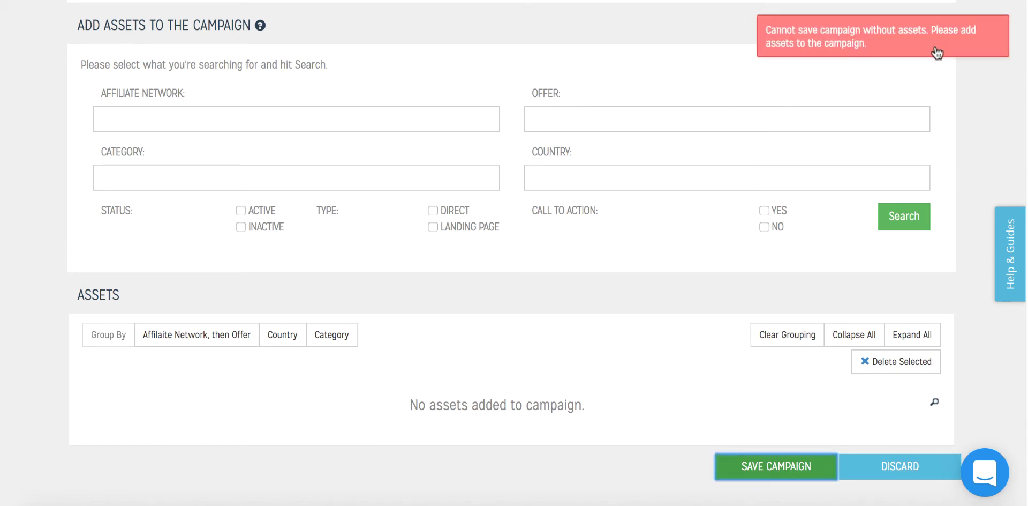
- Search for campaign assets in the Clickbank-Demo-Lotto affiliate network and Win Lottery offer, leaving category and country empty
{"action": "scroll", "coordinate": [507, 69], "scroll_direction": "up", "scroll_amount": 1}
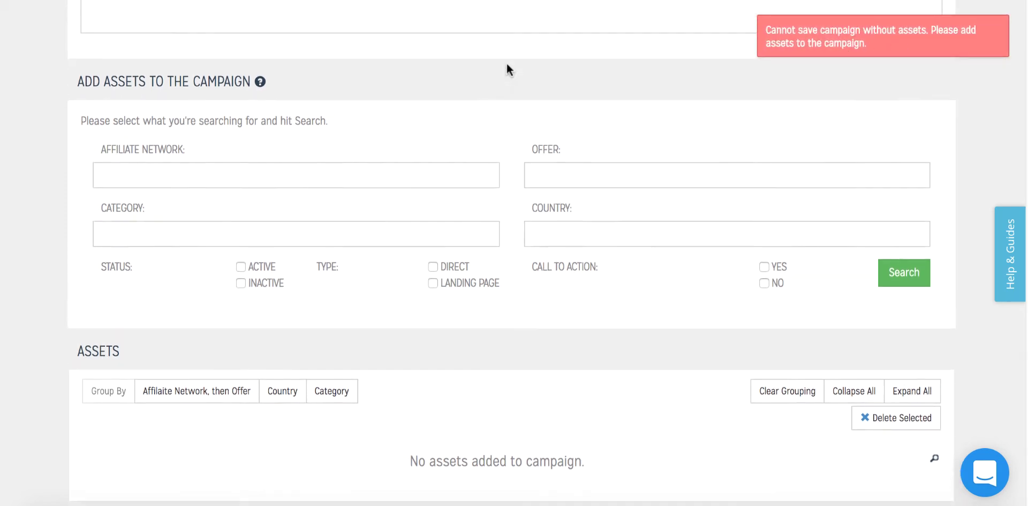
{"action": "left_click", "coordinate": [217, 185]}
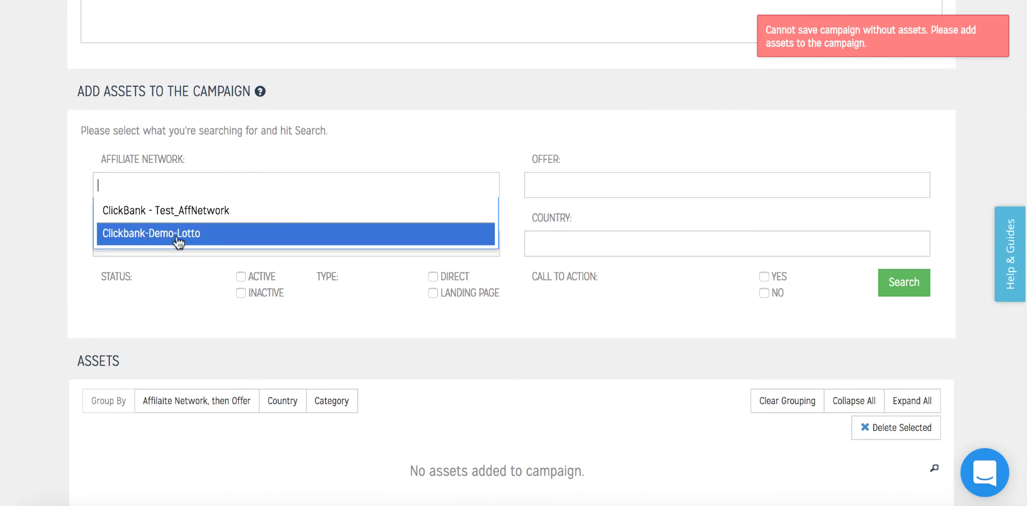
{"action": "left_click", "coordinate": [207, 233]}
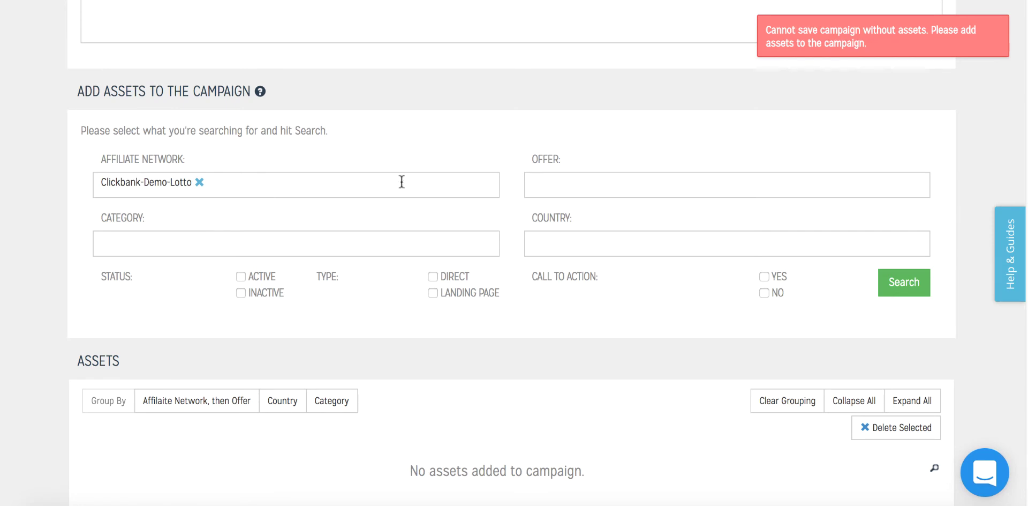
{"action": "left_click", "coordinate": [558, 187]}
{"action": "left_click", "coordinate": [570, 216]}
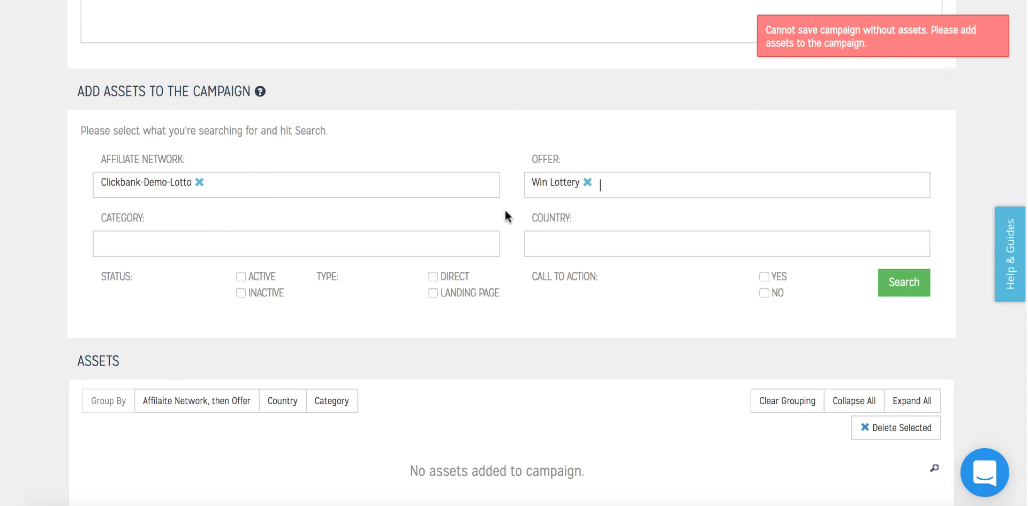
{"action": "left_click", "coordinate": [213, 247]}
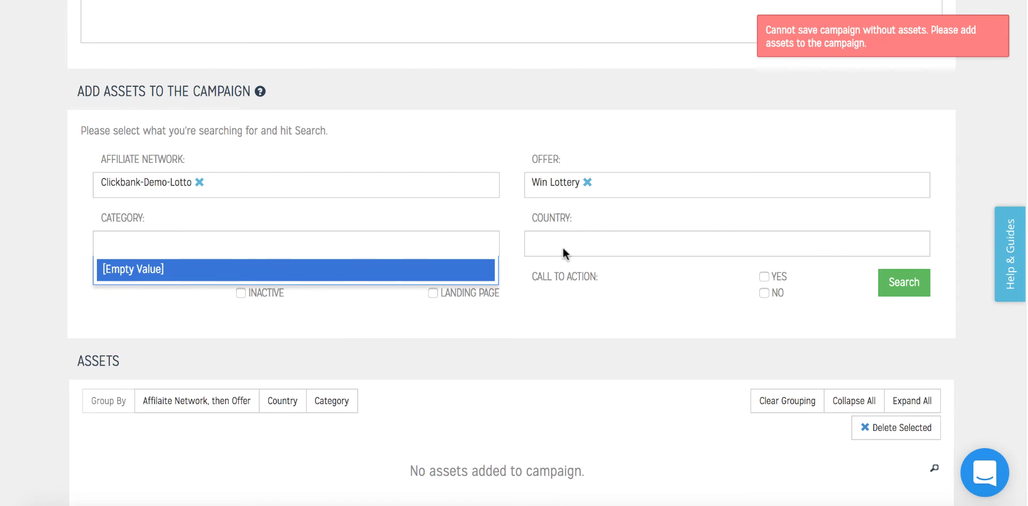
{"action": "left_click", "coordinate": [582, 246]}
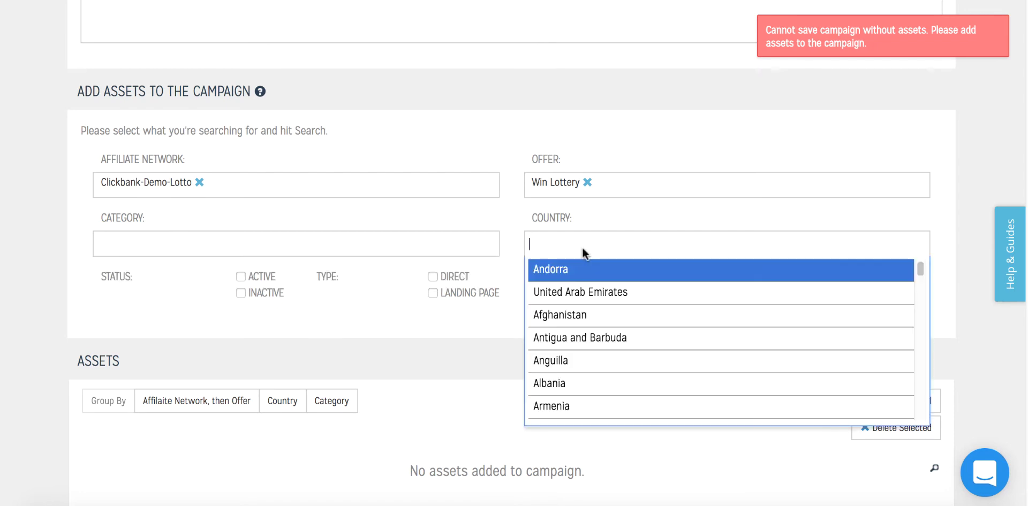
{"action": "left_click", "coordinate": [490, 336]}
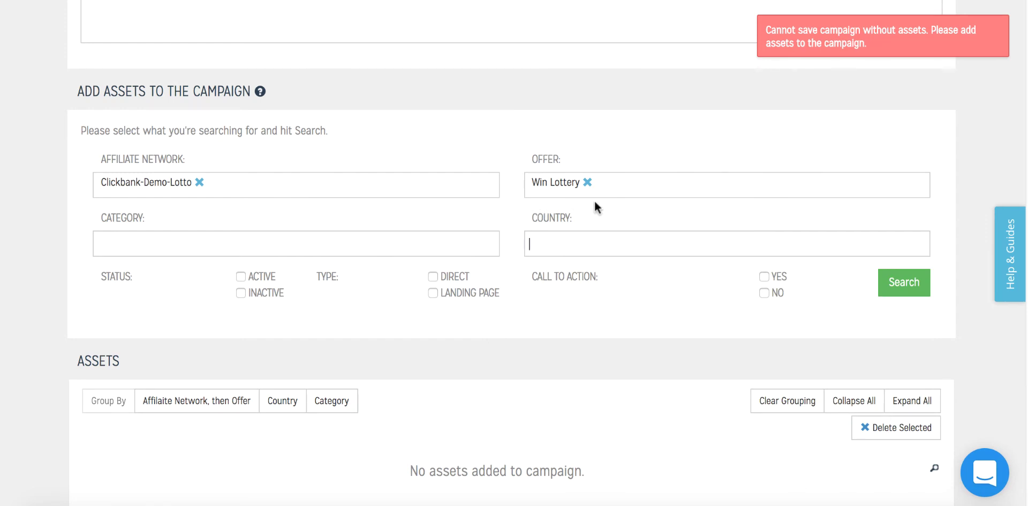
{"action": "left_click", "coordinate": [895, 286]}
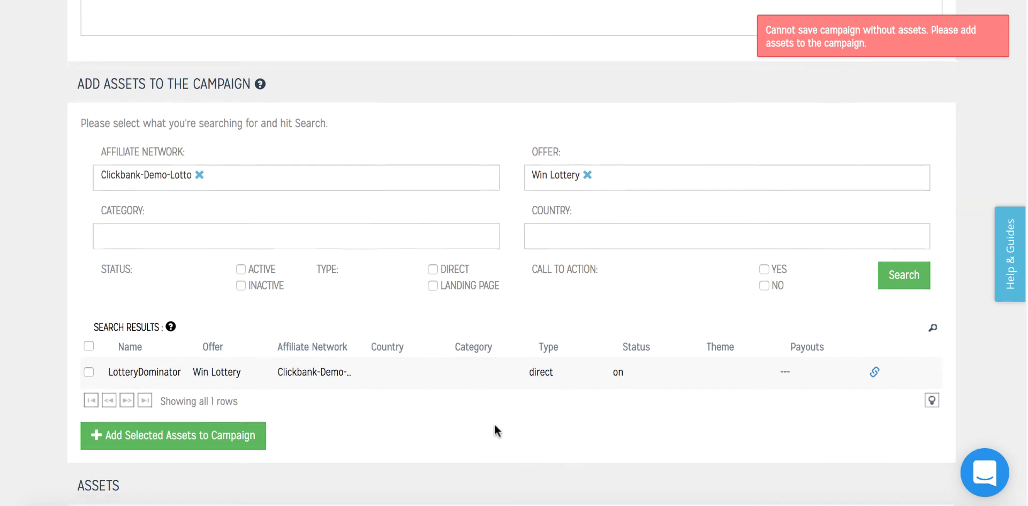
- Select the LotteryDominator offer link in the search results and add it to the campaign's assets
{"action": "scroll", "coordinate": [495, 426], "scroll_direction": "down", "scroll_amount": 2}
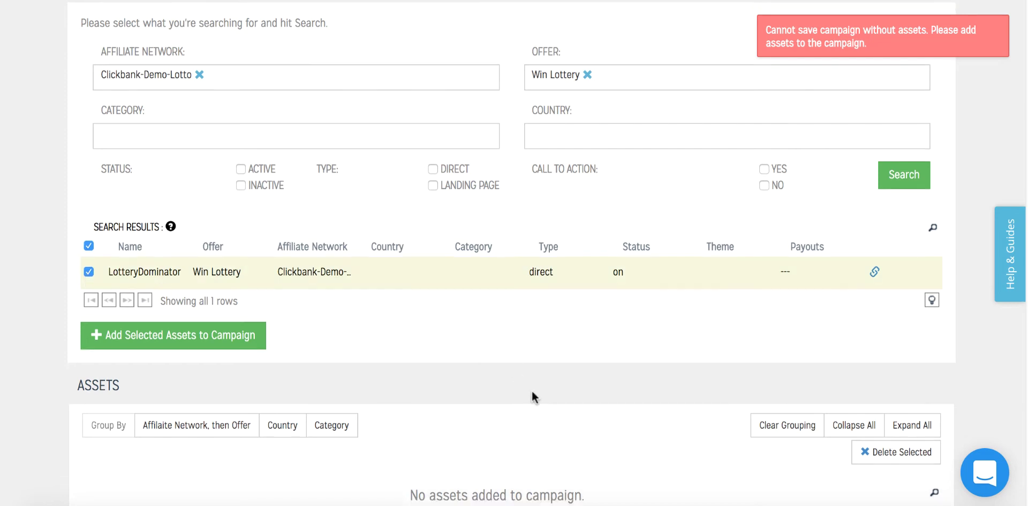
{"action": "scroll", "coordinate": [531, 388], "scroll_direction": "down", "scroll_amount": 2}
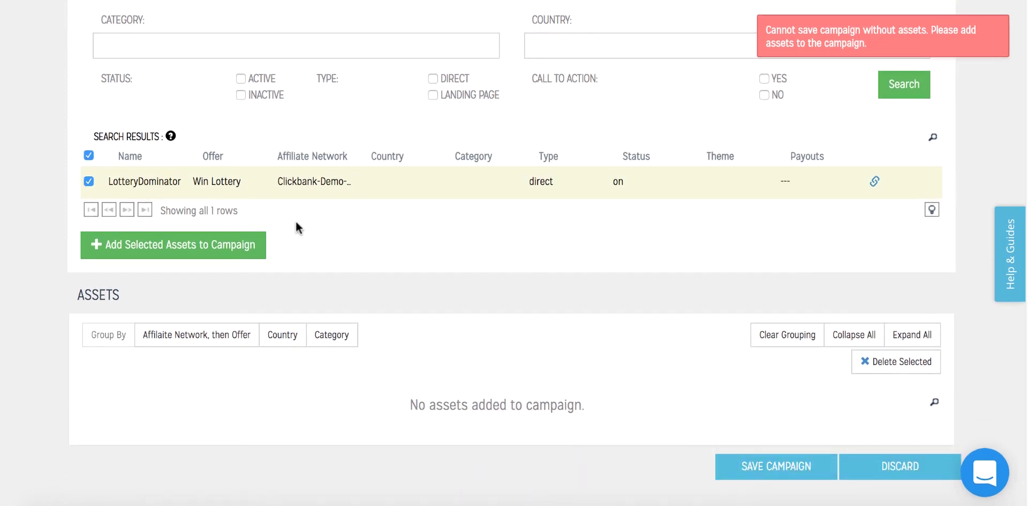
{"action": "left_click", "coordinate": [217, 254]}
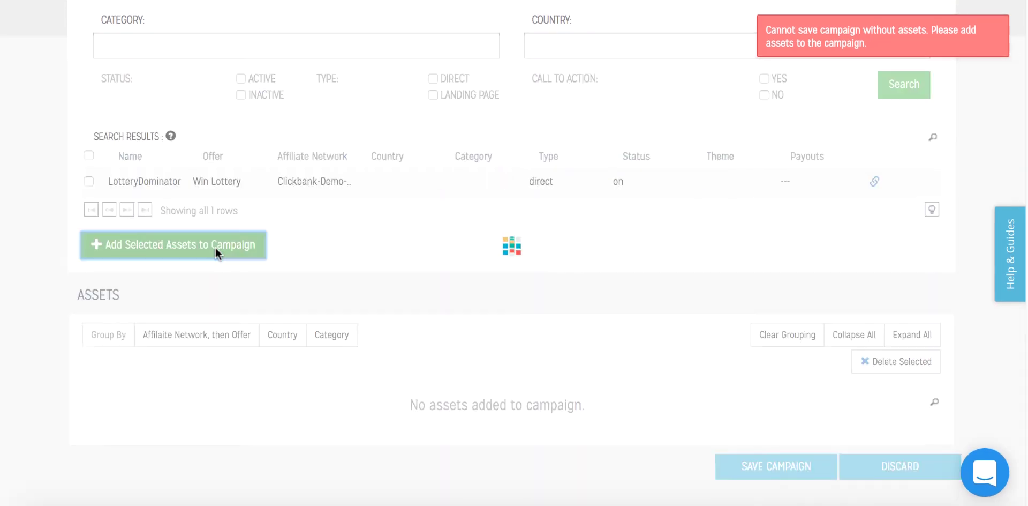
{"action": "scroll", "coordinate": [593, 290], "scroll_direction": "down", "scroll_amount": 2}
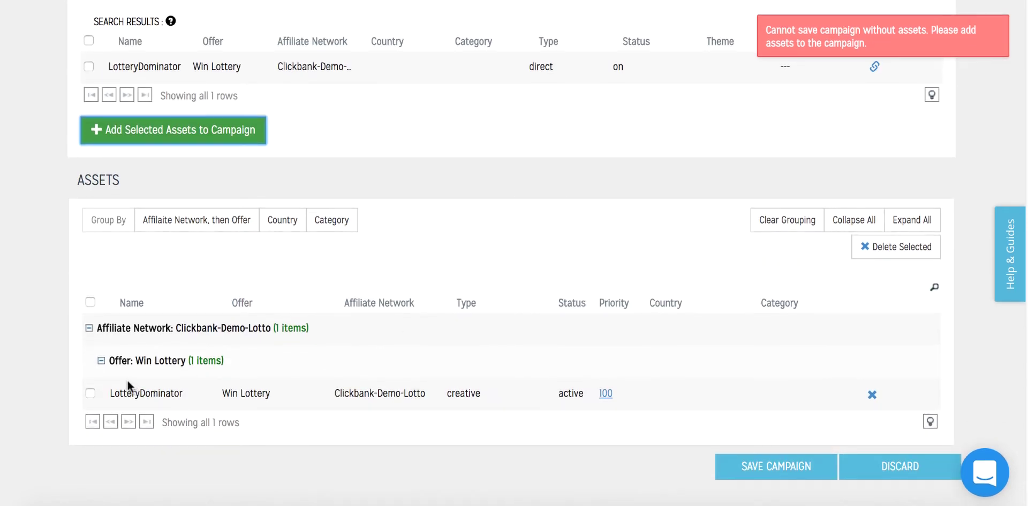
- Select LotteryDominator among the campaign's assets, save the campaign, and view its generated campaign URL
{"action": "left_click", "coordinate": [89, 393]}
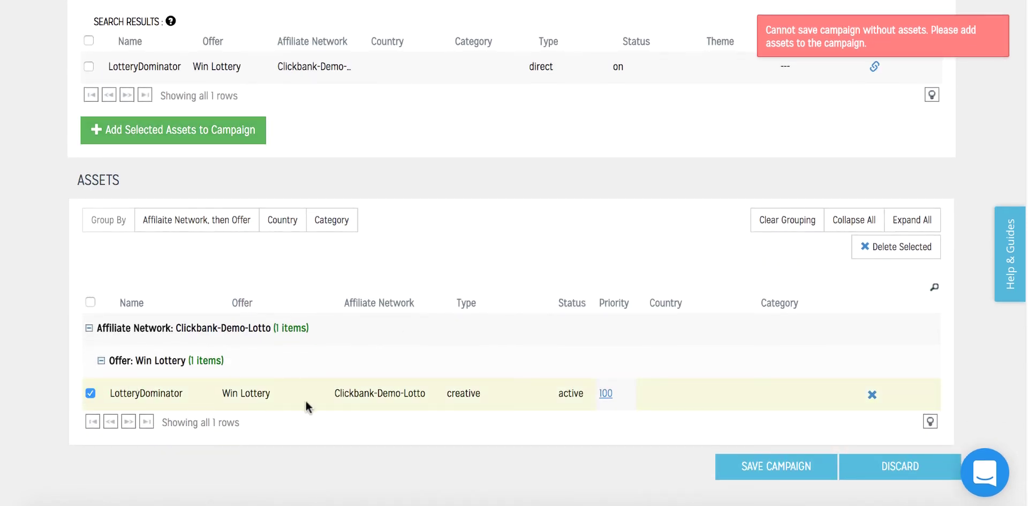
{"action": "left_click", "coordinate": [782, 468]}
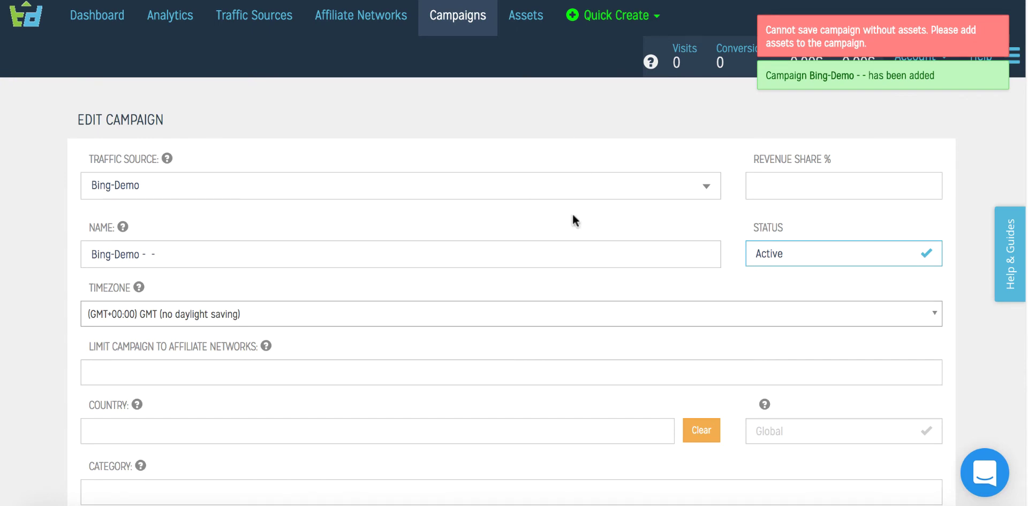
{"action": "scroll", "coordinate": [535, 327], "scroll_direction": "down", "scroll_amount": 2}
{"action": "scroll", "coordinate": [538, 335], "scroll_direction": "down", "scroll_amount": 4}
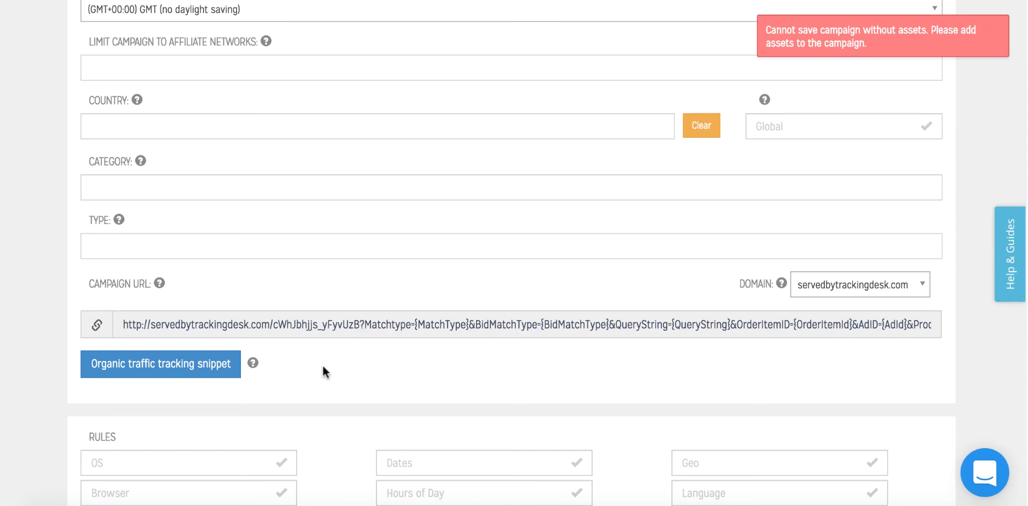
- Copy the TrackingDesk campaign URL, switch to Bing Ads and list the ads of the WinLottery-Aus campaign
{"action": "left_click", "coordinate": [98, 326]}
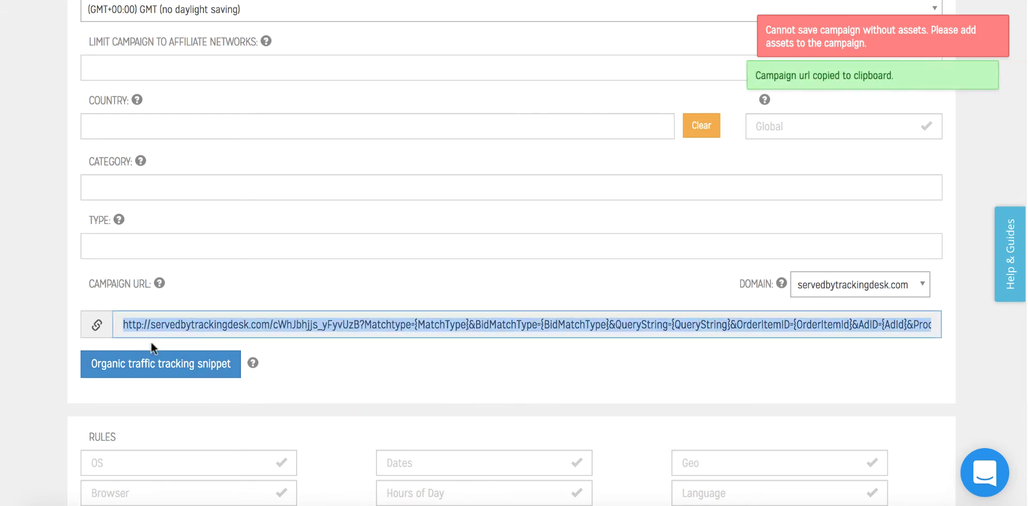
{"action": "scroll", "coordinate": [99, 329], "scroll_direction": "down", "scroll_amount": 2}
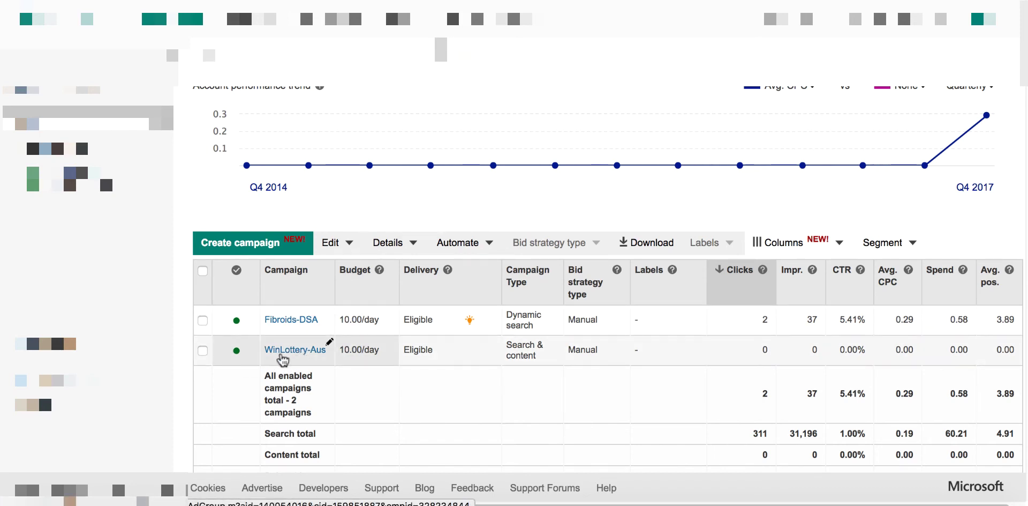
{"action": "left_click", "coordinate": [329, 341]}
{"action": "left_click", "coordinate": [451, 349]}
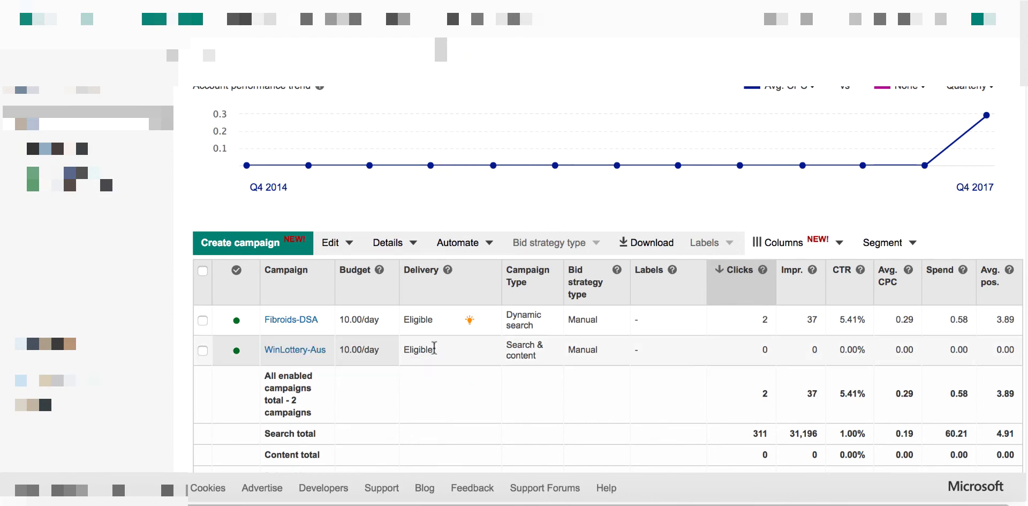
{"action": "left_click", "coordinate": [305, 350]}
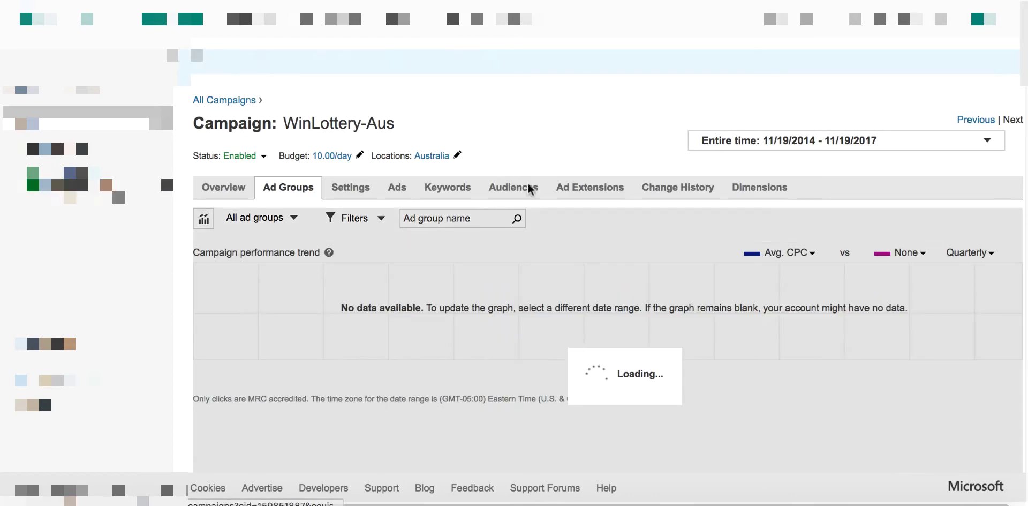
{"action": "scroll", "coordinate": [533, 154], "scroll_direction": "down", "scroll_amount": 2}
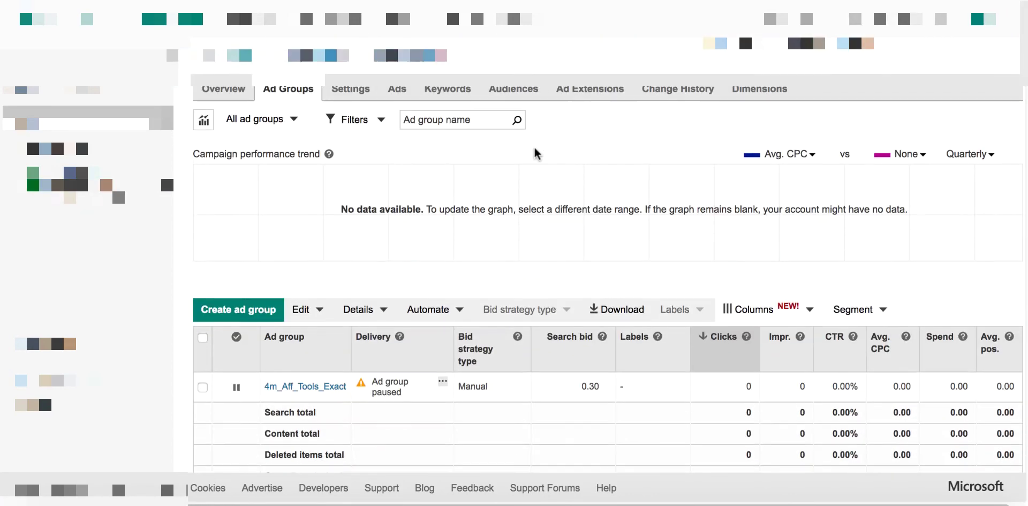
{"action": "left_click", "coordinate": [396, 89]}
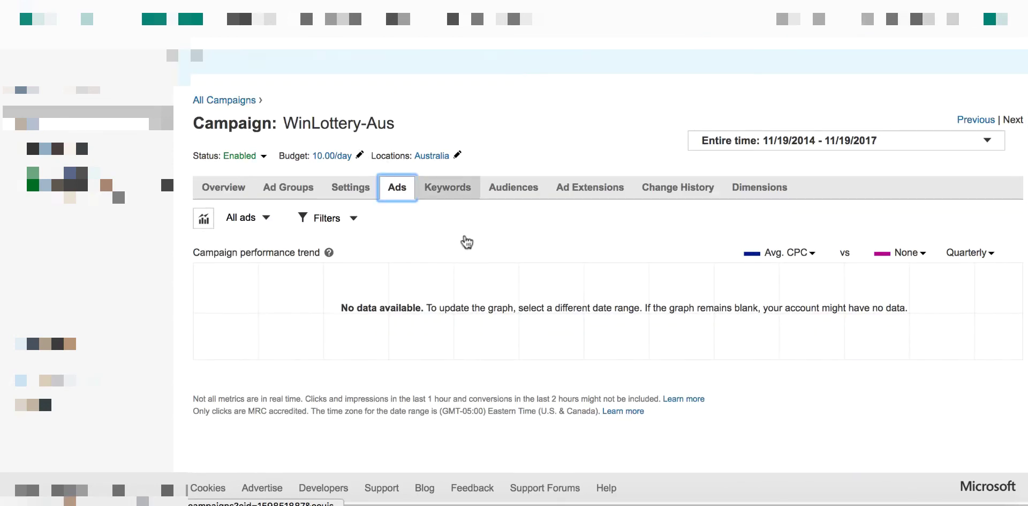
{"action": "scroll", "coordinate": [441, 373], "scroll_direction": "down", "scroll_amount": 3}
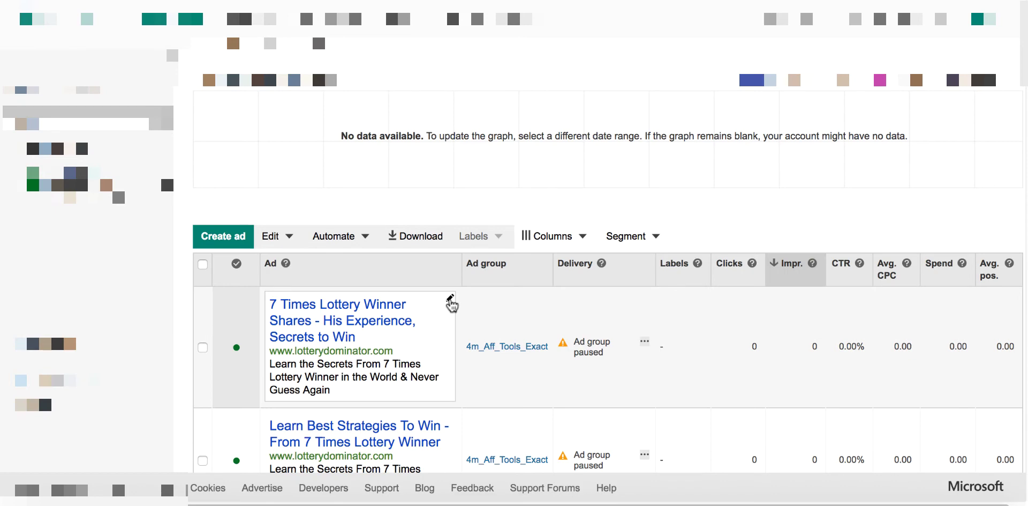
- Edit the "7 Times Lottery Winner Shares" ad and set its tracking template to the campaign URL copied from TrackingDesk
{"action": "left_click", "coordinate": [451, 301]}
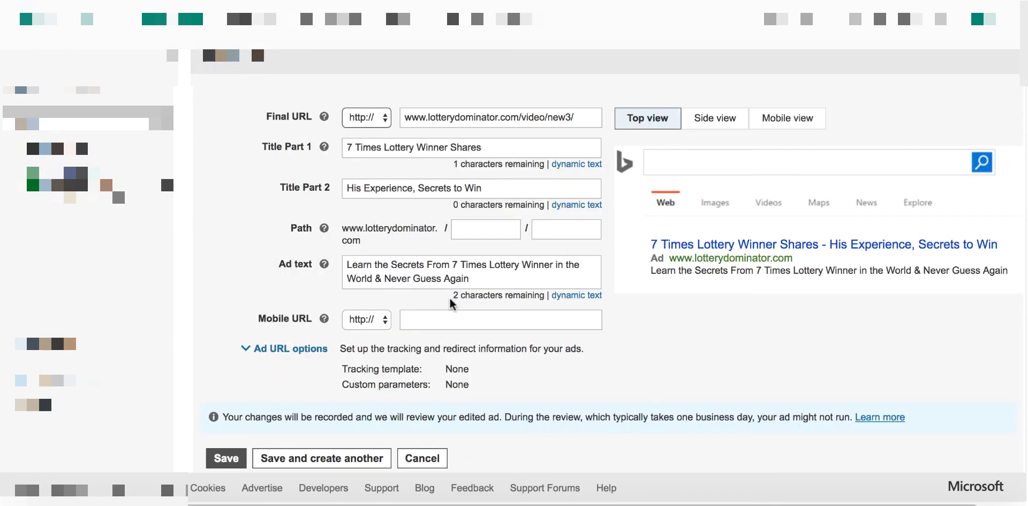
{"action": "left_click", "coordinate": [284, 350]}
{"action": "scroll", "coordinate": [235, 310], "scroll_direction": "down", "scroll_amount": 3}
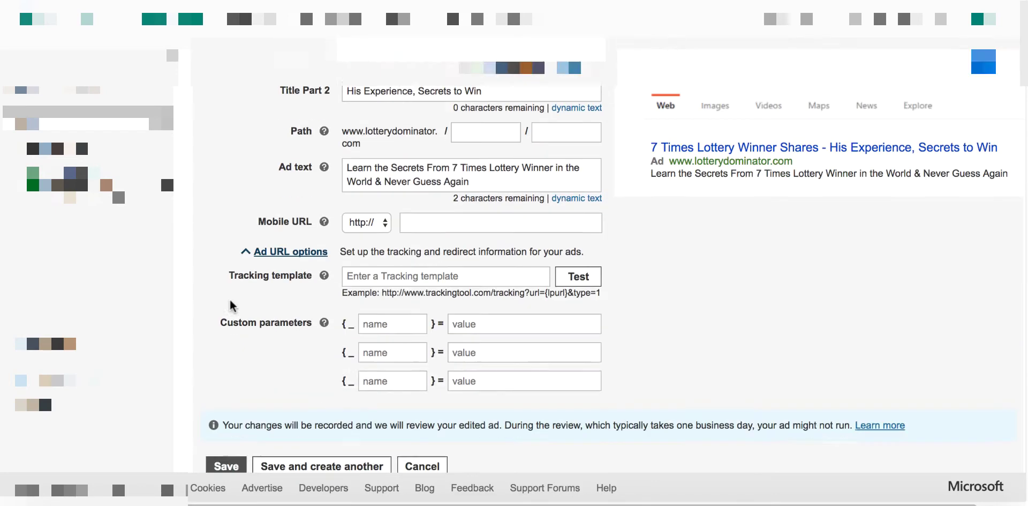
{"action": "left_click", "coordinate": [424, 241]}
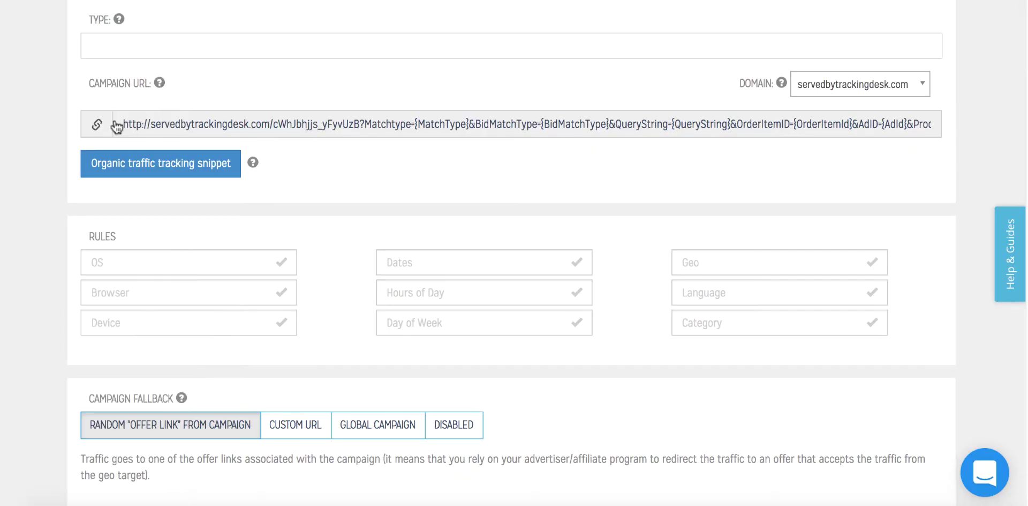
{"action": "left_click", "coordinate": [97, 124]}
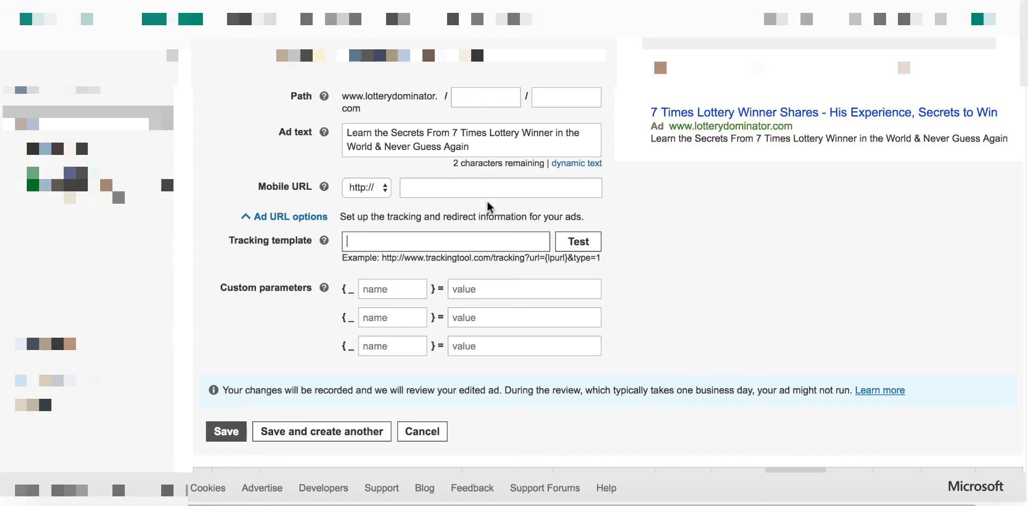
{"action": "key", "text": "ctrl+v"}
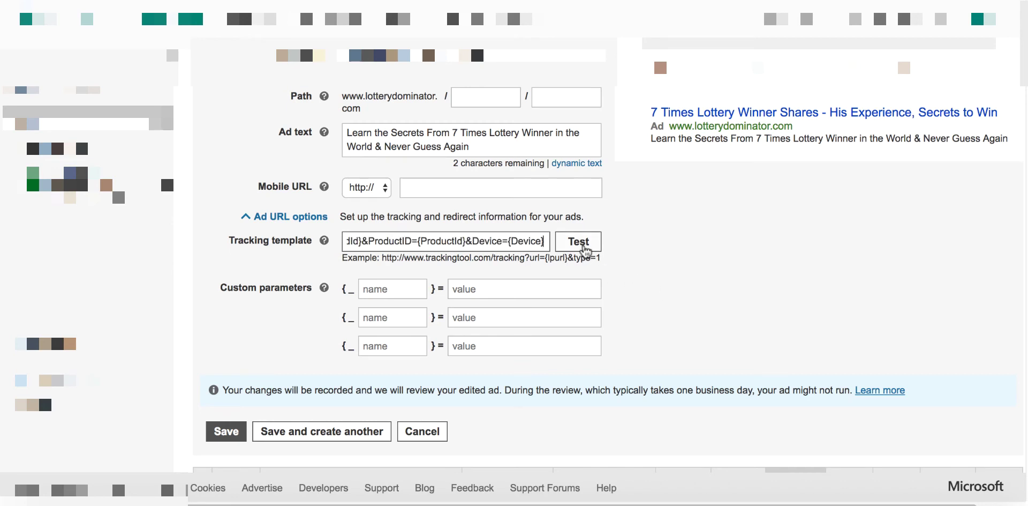
- Test the ad's tracking template and examine the test details, including the click URL, final URL and attributes used
{"action": "left_click", "coordinate": [586, 250]}
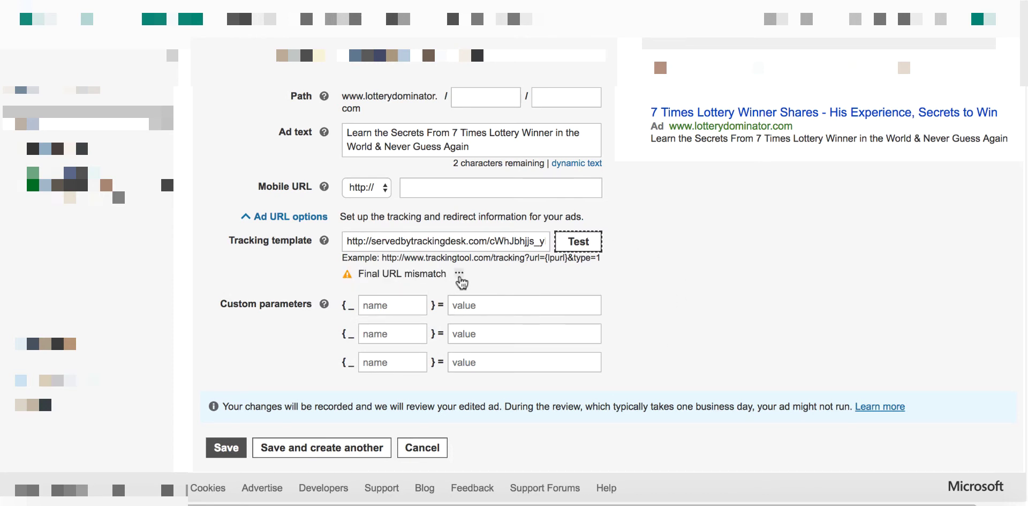
{"action": "left_click", "coordinate": [460, 275]}
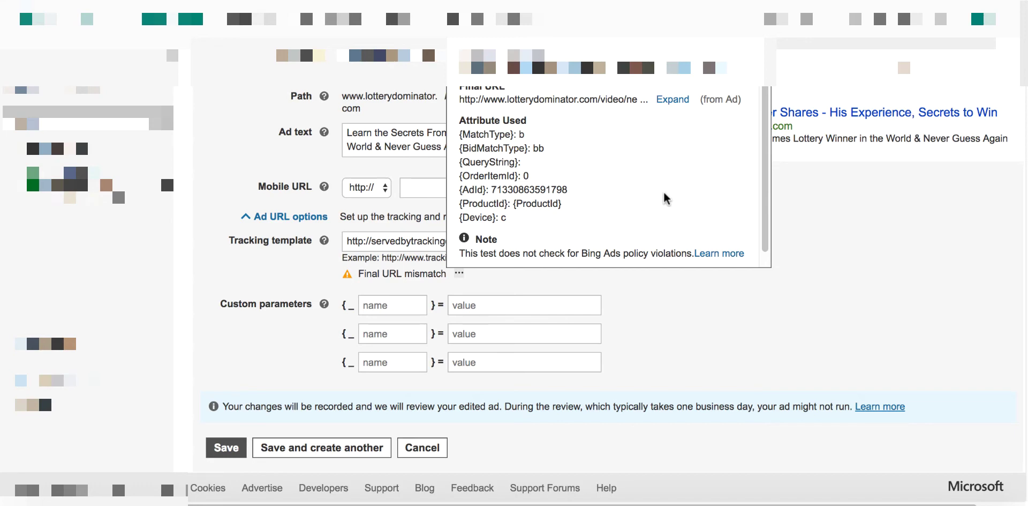
{"action": "scroll", "coordinate": [665, 199], "scroll_direction": "up", "scroll_amount": 3}
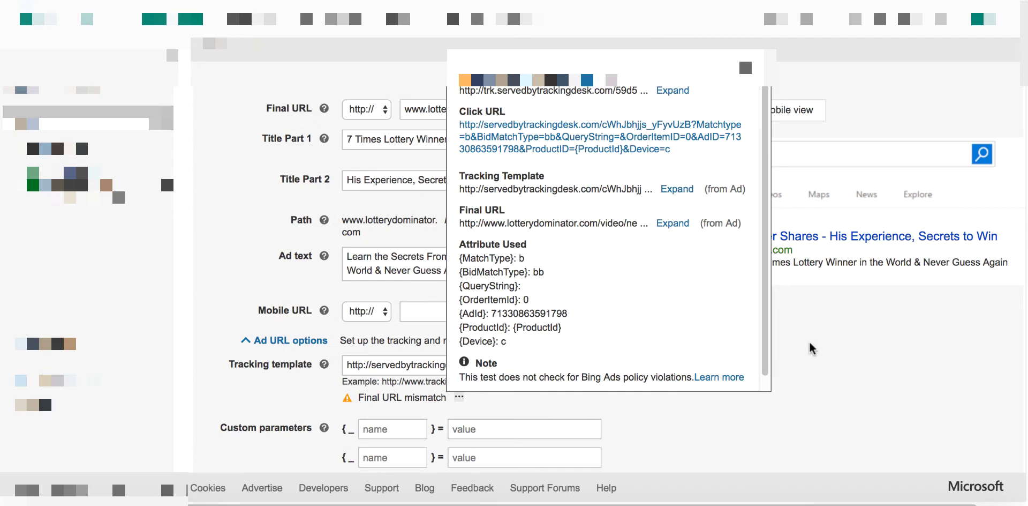
{"action": "left_click", "coordinate": [727, 423]}
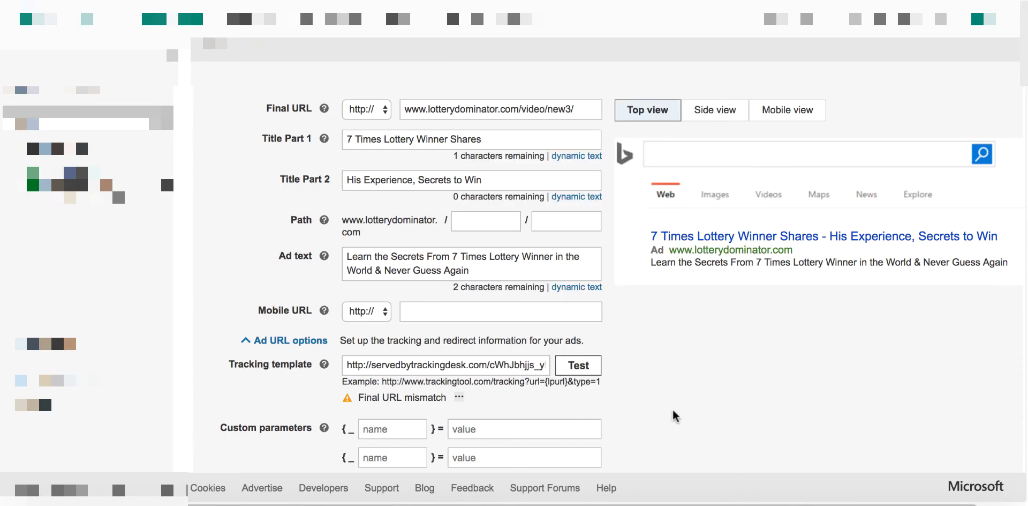
{"action": "scroll", "coordinate": [674, 415], "scroll_direction": "down", "scroll_amount": 2}
{"action": "scroll", "coordinate": [675, 417], "scroll_direction": "down", "scroll_amount": 1}
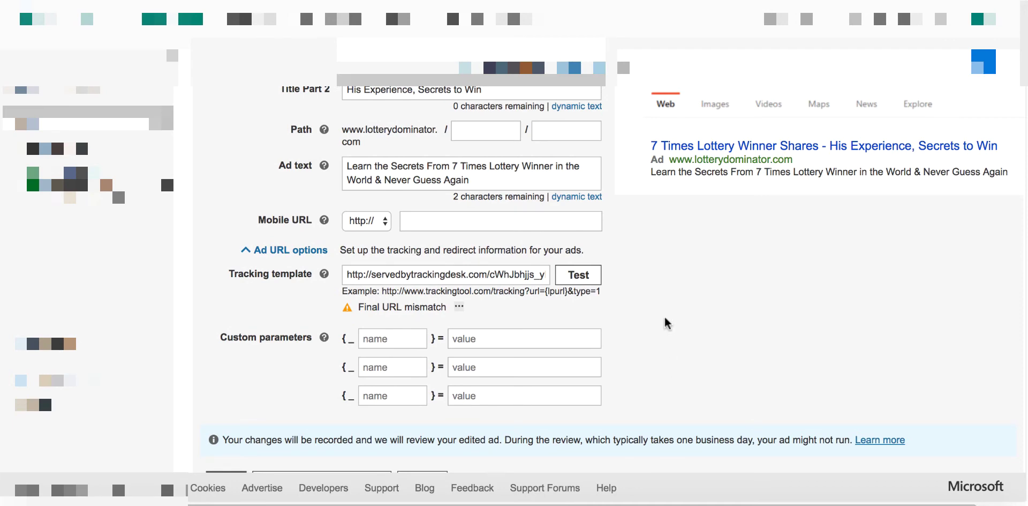
{"action": "scroll", "coordinate": [665, 321], "scroll_direction": "down", "scroll_amount": 2}
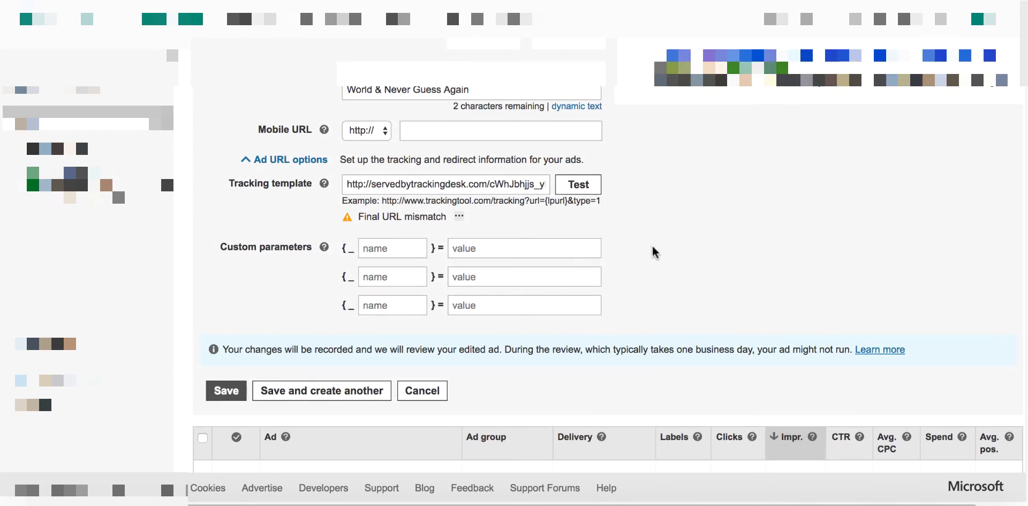
{"action": "left_click", "coordinate": [459, 220]}
{"action": "scroll", "coordinate": [610, 106], "scroll_direction": "up", "scroll_amount": 3}
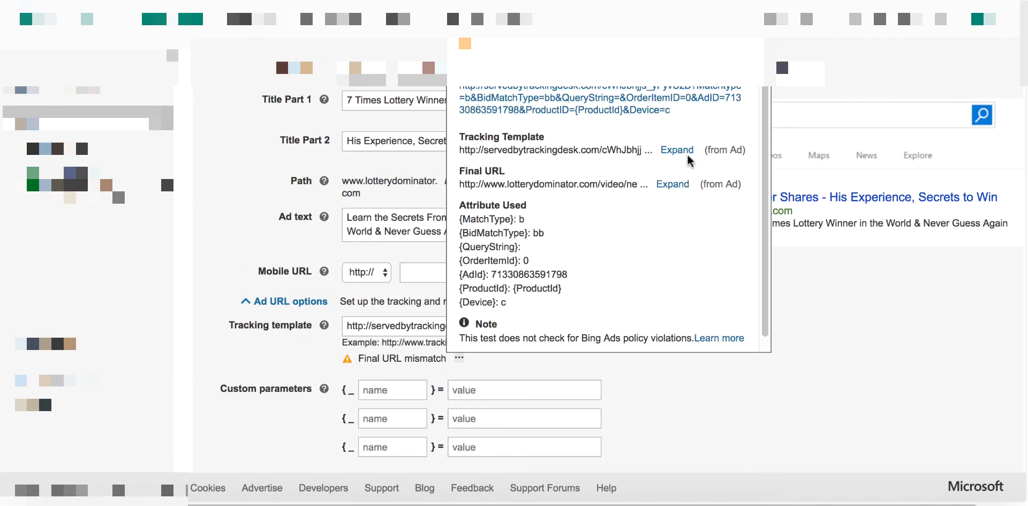
{"action": "scroll", "coordinate": [614, 167], "scroll_direction": "up", "scroll_amount": 2}
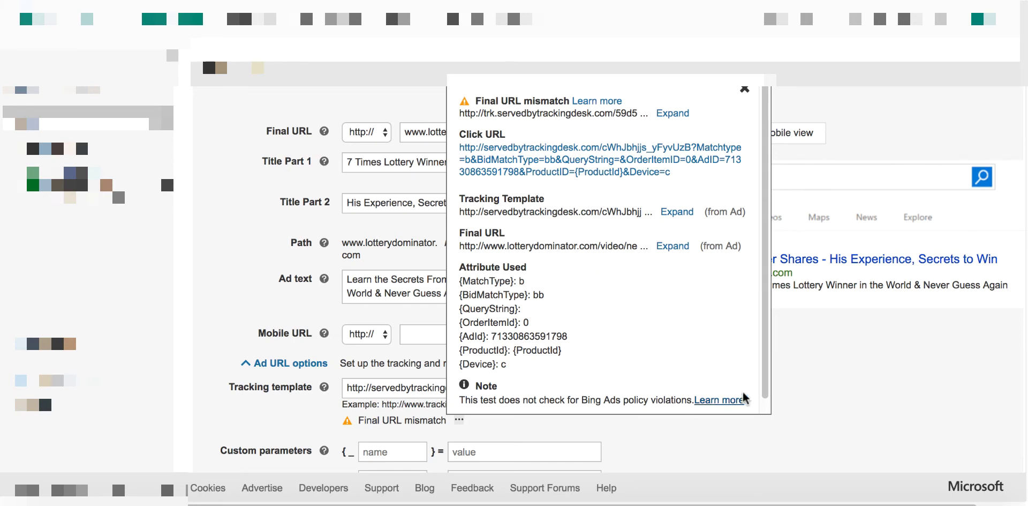
{"action": "left_click", "coordinate": [724, 446]}
- Save the "7 Times Lottery Winner Shares" ad with its tracking template
{"action": "scroll", "coordinate": [724, 446], "scroll_direction": "down", "scroll_amount": 3}
{"action": "scroll", "coordinate": [724, 446], "scroll_direction": "down", "scroll_amount": 1}
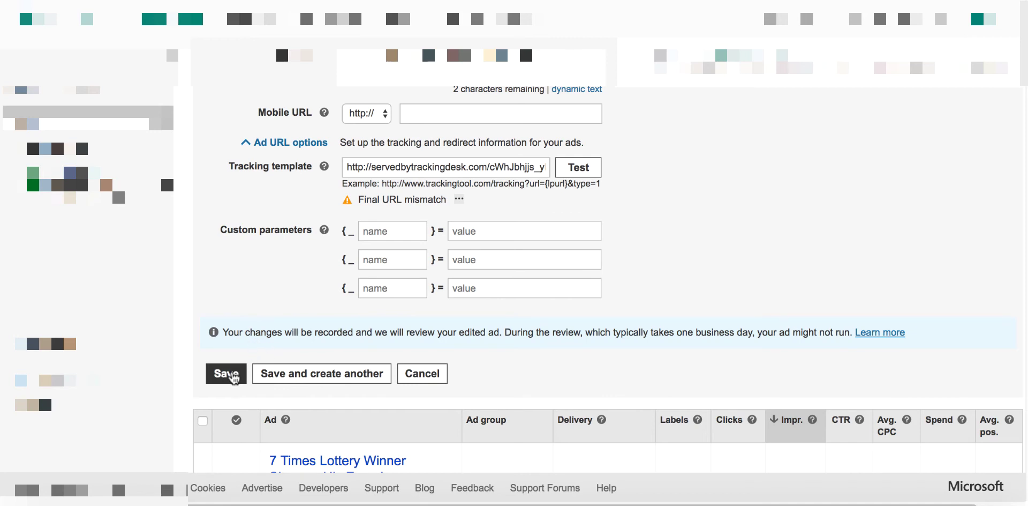
{"action": "left_click", "coordinate": [233, 377]}
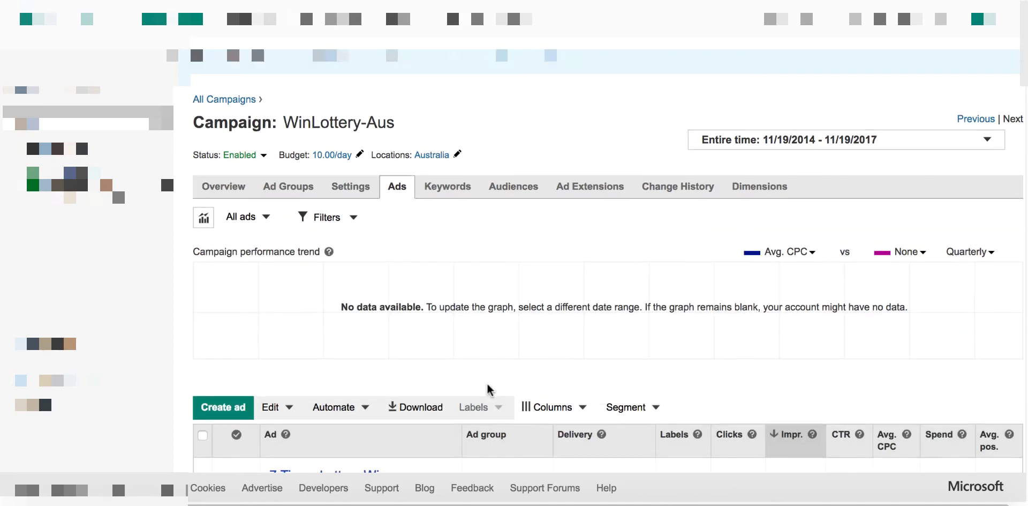
- Edit the "Learn Best Strategies To Win" ad and set its tracking template to the copied campaign URL
{"action": "scroll", "coordinate": [489, 390], "scroll_direction": "down", "scroll_amount": 5}
{"action": "left_click", "coordinate": [453, 342]}
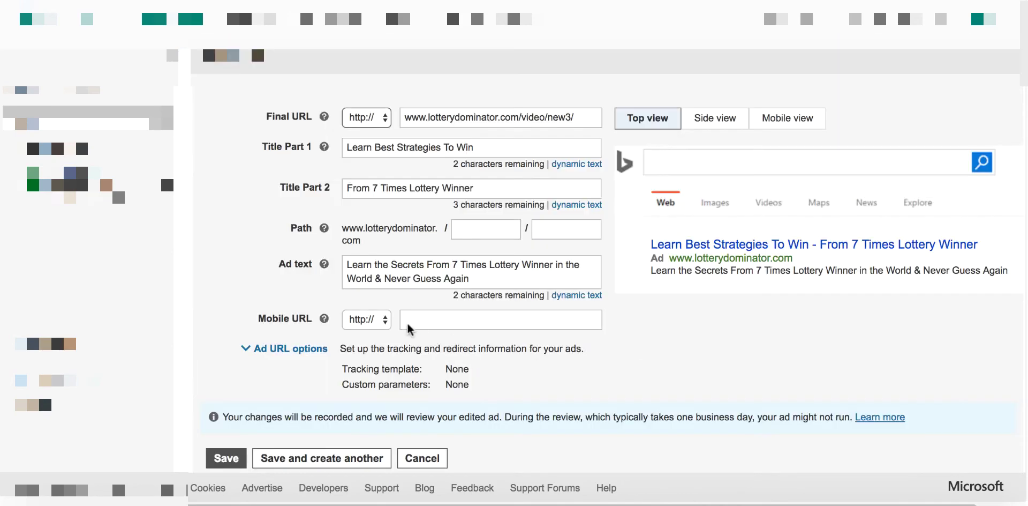
{"action": "left_click", "coordinate": [284, 348]}
{"action": "left_click", "coordinate": [424, 373]}
{"action": "key", "text": "ctrl+v"}
{"action": "left_click", "coordinate": [643, 412]}
{"action": "scroll", "coordinate": [643, 413], "scroll_direction": "down", "scroll_amount": 4}
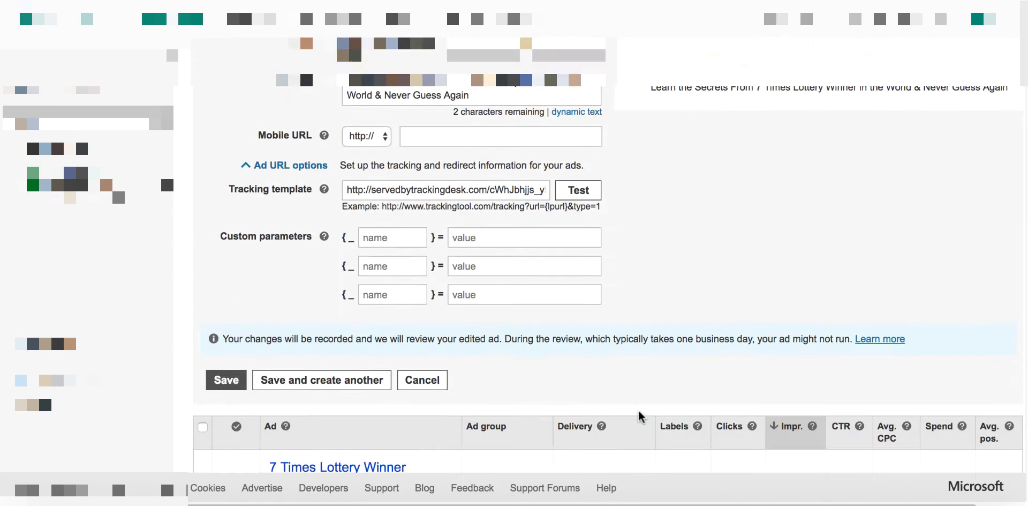
- Test the tracking template of the "Learn Best Strategies To Win" ad and save the ad
{"action": "left_click", "coordinate": [578, 151]}
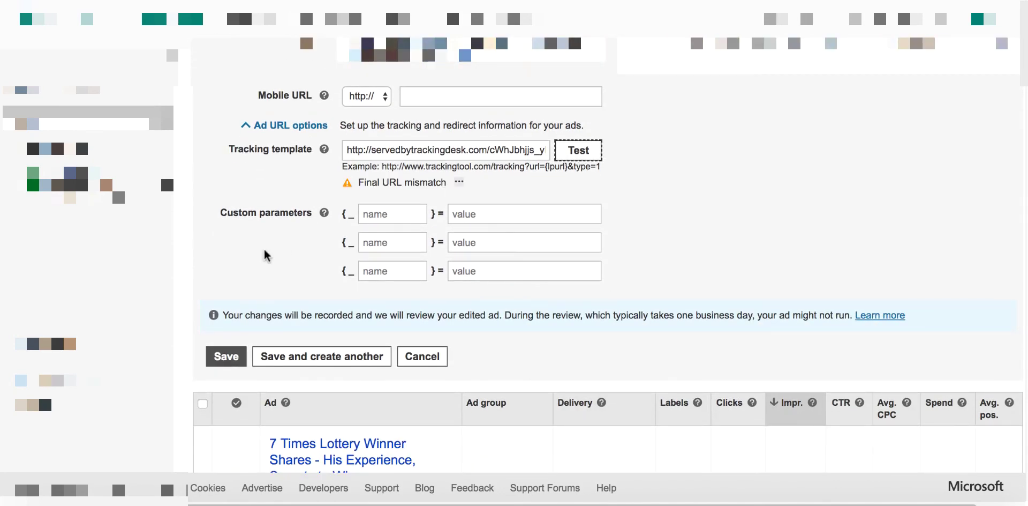
{"action": "left_click", "coordinate": [227, 357]}
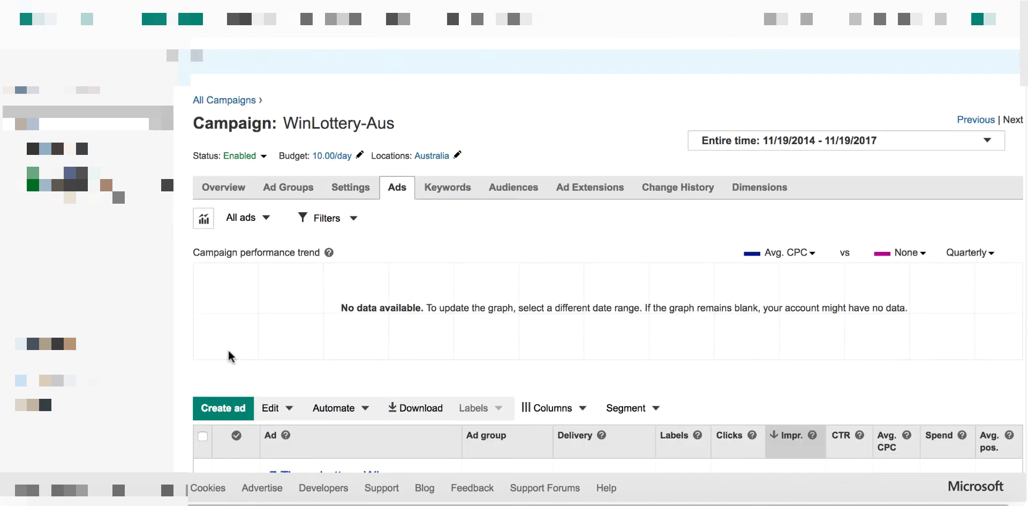
{"action": "scroll", "coordinate": [482, 378], "scroll_direction": "down", "scroll_amount": 5}
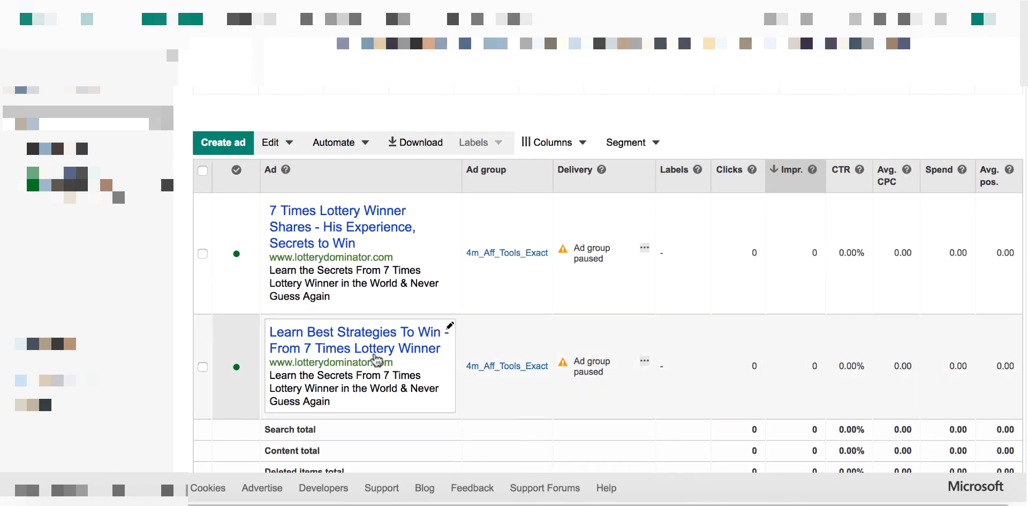
- View the campaign-level tracking template option in the WinLottery-Aus advanced settings and leave the settings without saving
{"action": "scroll", "coordinate": [401, 287], "scroll_direction": "up", "scroll_amount": 4}
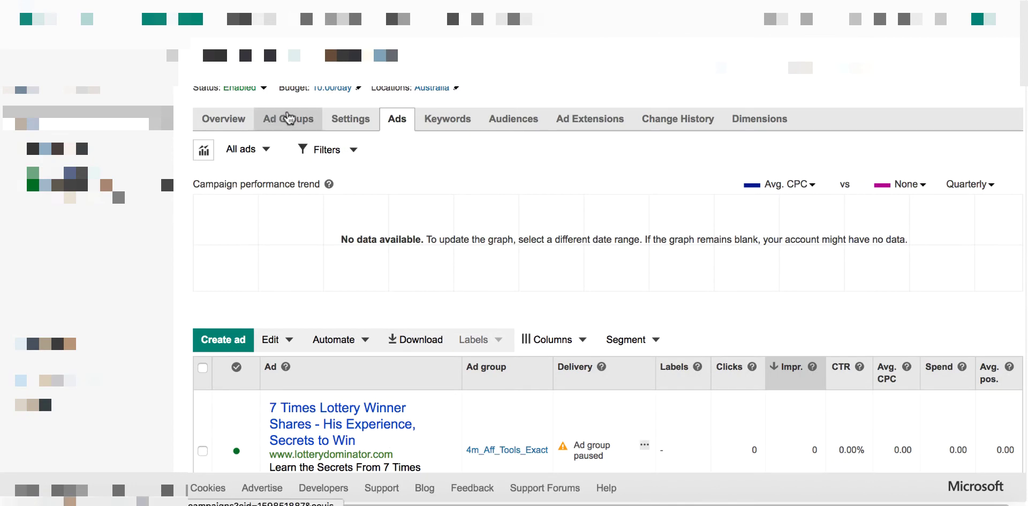
{"action": "left_click", "coordinate": [349, 119]}
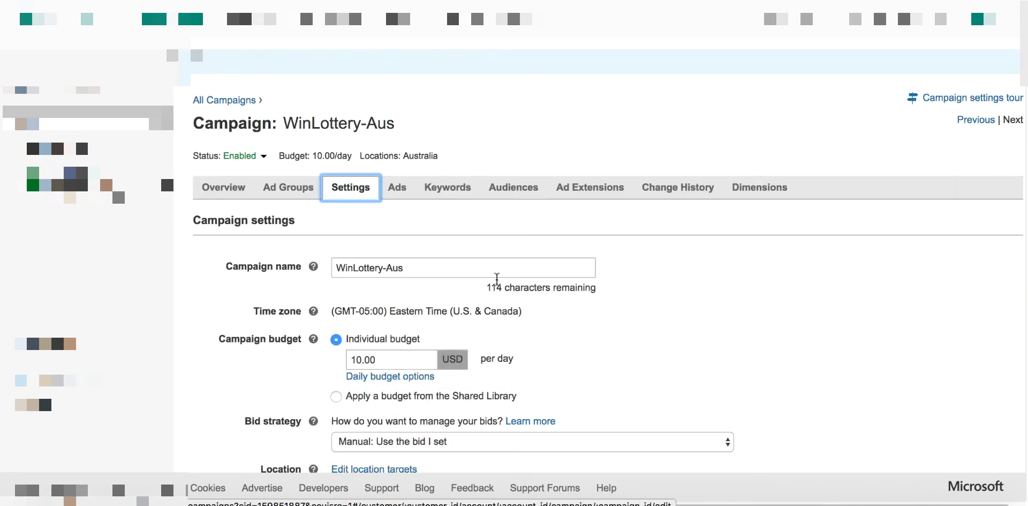
{"action": "scroll", "coordinate": [656, 327], "scroll_direction": "down", "scroll_amount": 1}
{"action": "scroll", "coordinate": [656, 328], "scroll_direction": "down", "scroll_amount": 8}
{"action": "left_click", "coordinate": [399, 353]}
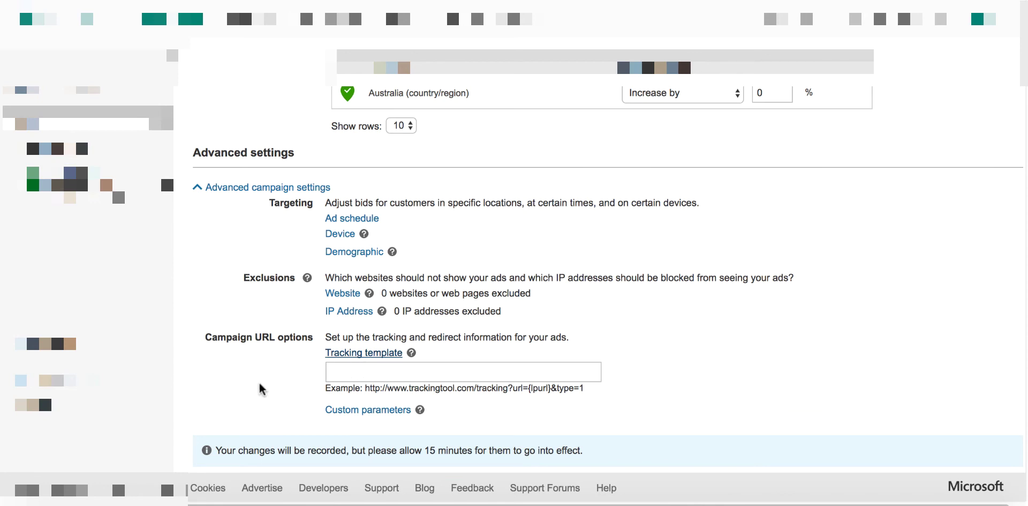
{"action": "scroll", "coordinate": [261, 389], "scroll_direction": "down", "scroll_amount": 2}
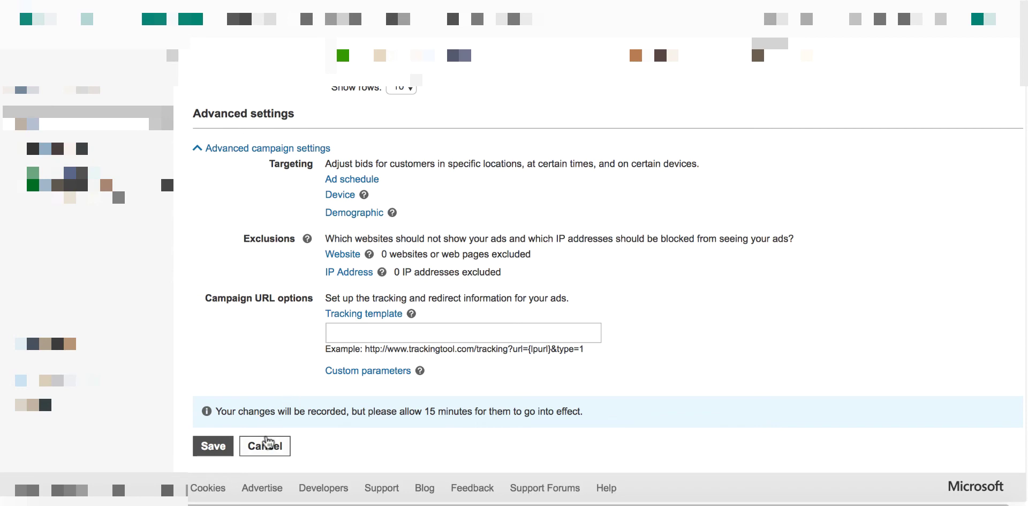
{"action": "left_click", "coordinate": [268, 444]}
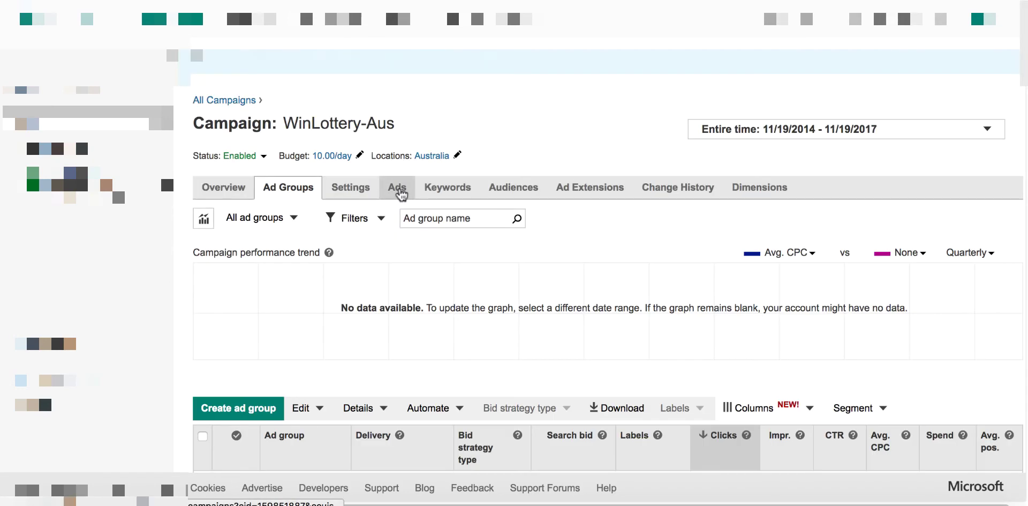
- Return to the WinLottery-Aus ads list and open the 4m_Aff_Tools_Exact ad group
{"action": "left_click", "coordinate": [399, 190]}
{"action": "scroll", "coordinate": [459, 300], "scroll_direction": "down", "scroll_amount": 5}
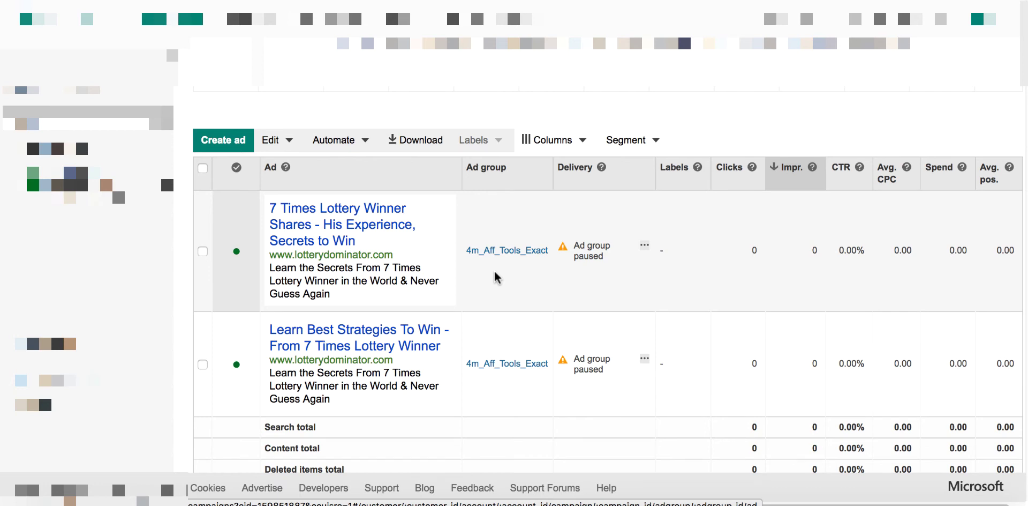
{"action": "left_click", "coordinate": [507, 251]}
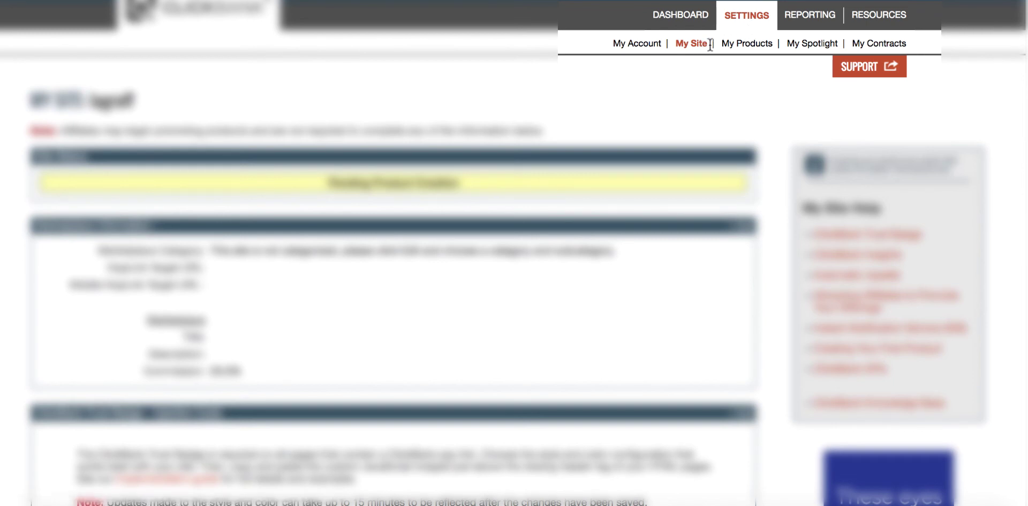
- Add a new tracking code under the site's Integrated Sales Reporting and set its type to Tracking Pixel: Order Form
{"action": "scroll", "coordinate": [787, 317], "scroll_direction": "down", "scroll_amount": 5}
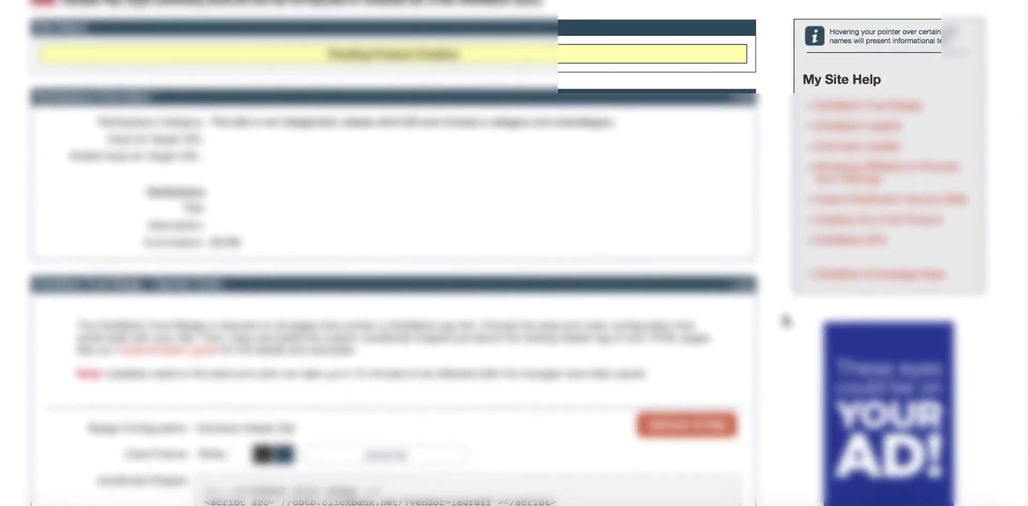
{"action": "scroll", "coordinate": [785, 320], "scroll_direction": "down", "scroll_amount": 15}
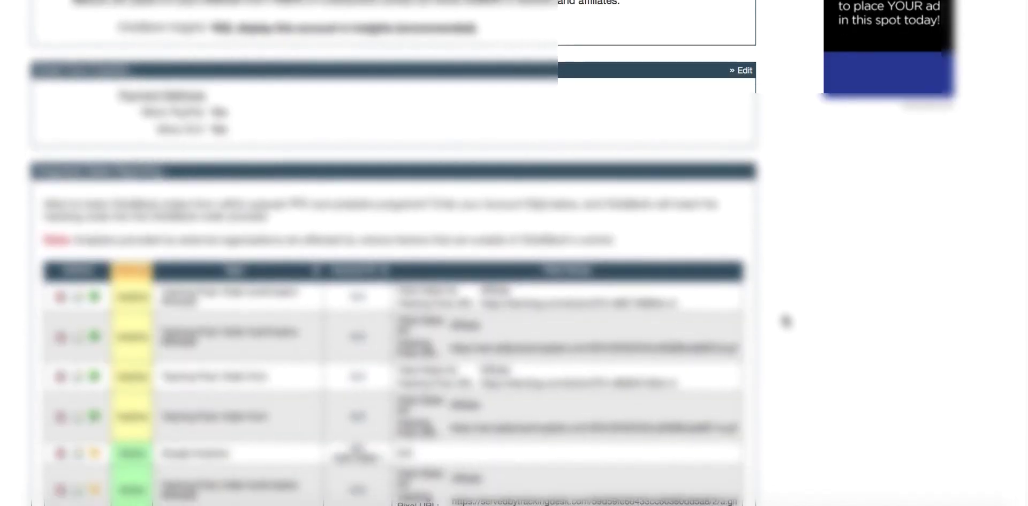
{"action": "scroll", "coordinate": [786, 321], "scroll_direction": "down", "scroll_amount": 1}
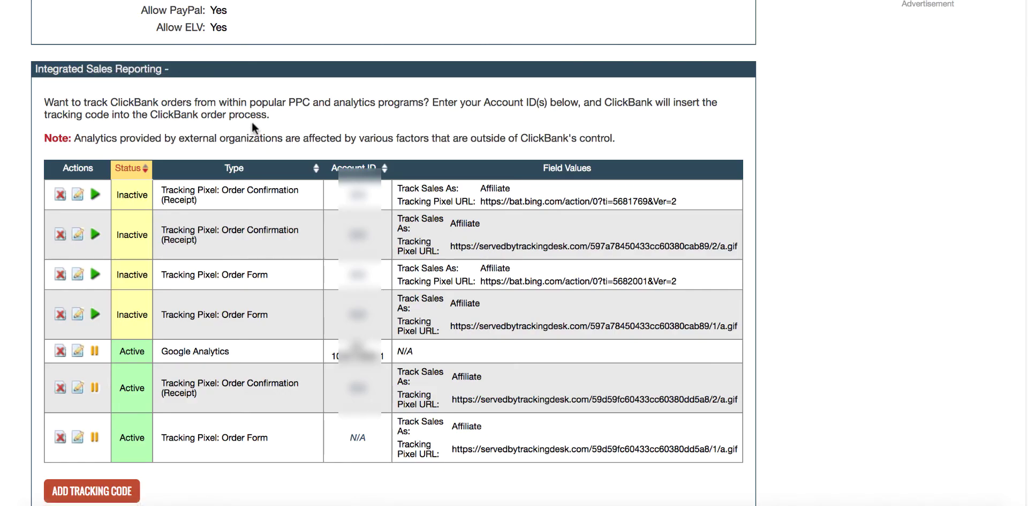
{"action": "scroll", "coordinate": [252, 121], "scroll_direction": "down", "scroll_amount": 2}
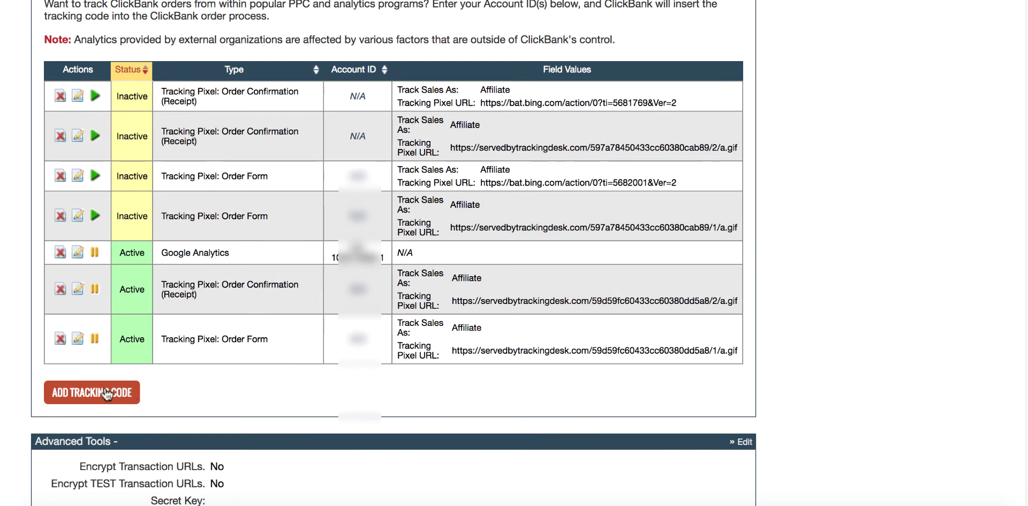
{"action": "left_click", "coordinate": [107, 395]}
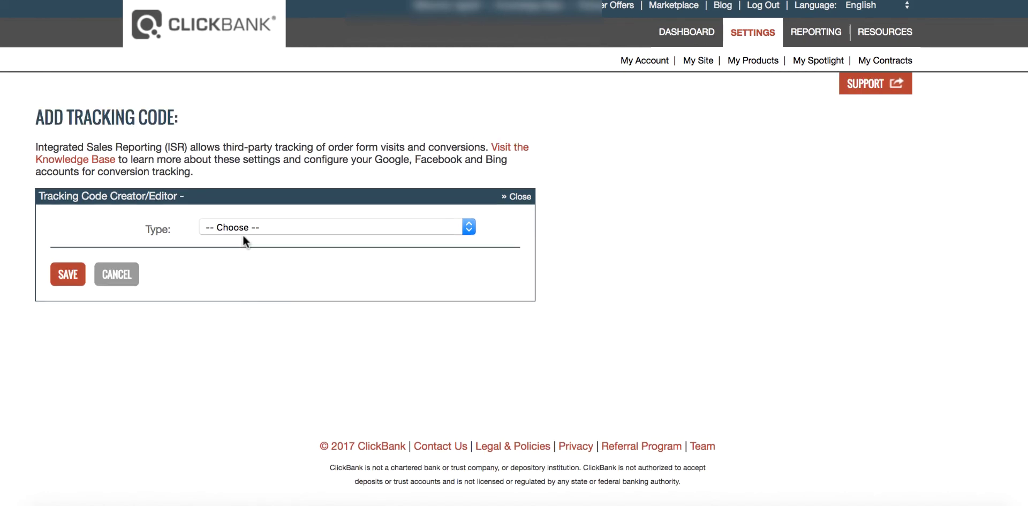
{"action": "left_click", "coordinate": [241, 230]}
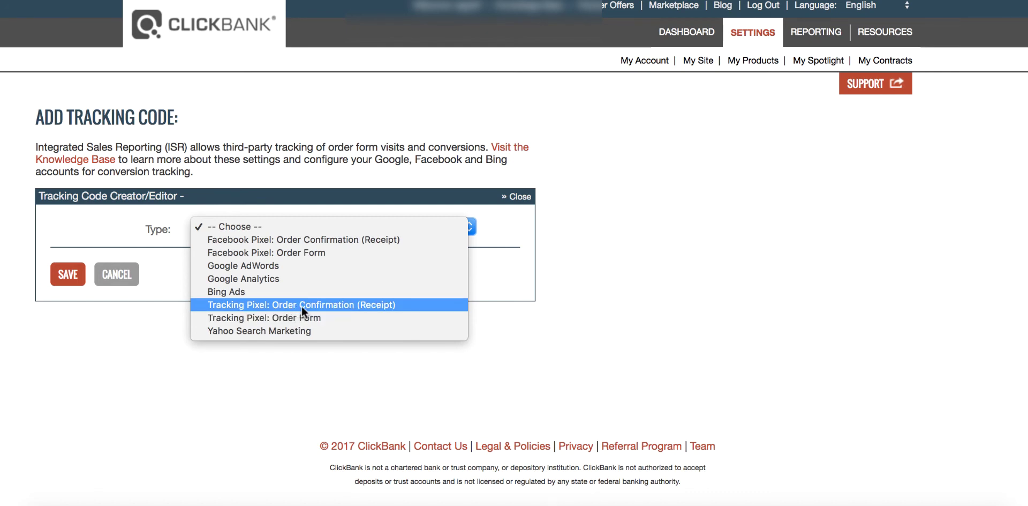
{"action": "left_click", "coordinate": [288, 313]}
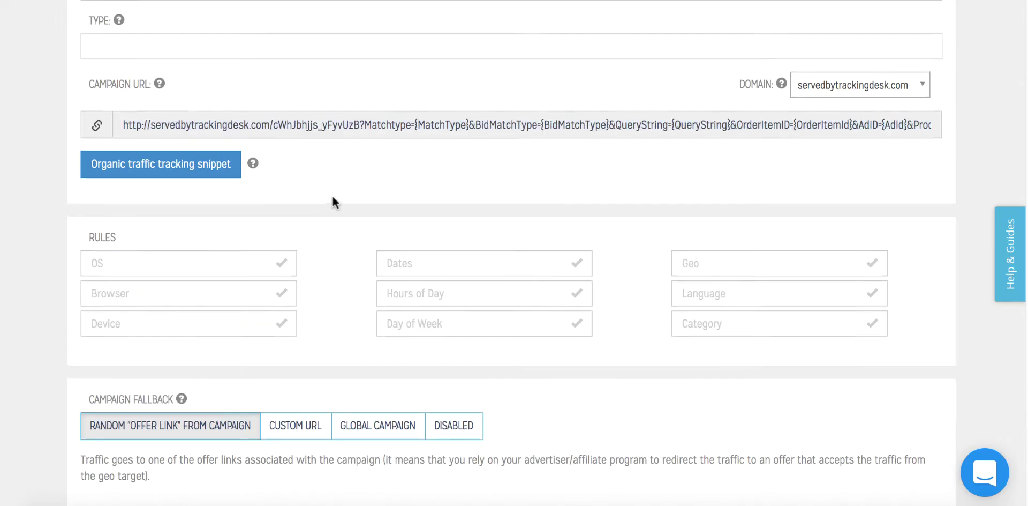
- Switch to TrackingDesk, open the Clickbank-Demo-Lotto affiliate network for editing and copy its LEAD (CPL) postback URL
{"action": "scroll", "coordinate": [333, 198], "scroll_direction": "up", "scroll_amount": 10}
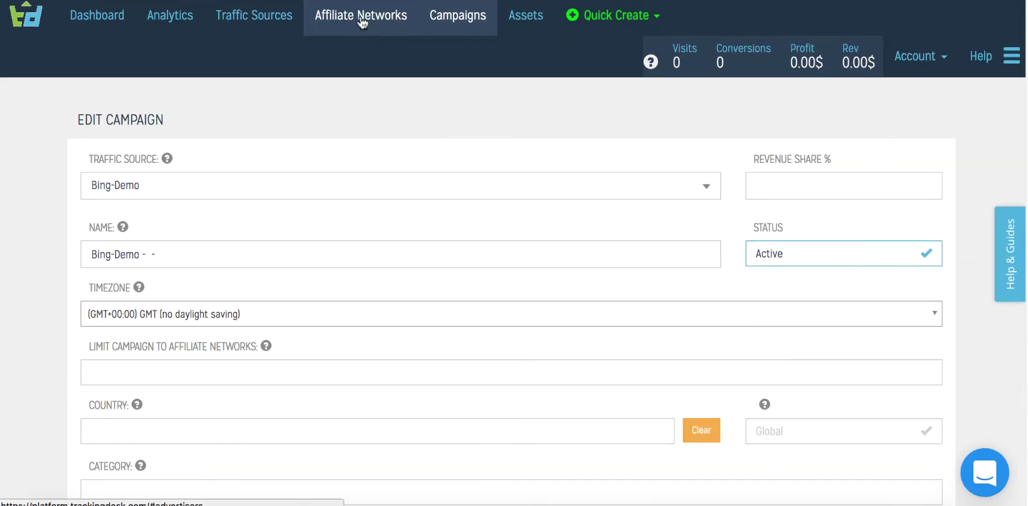
{"action": "scroll", "coordinate": [457, 108], "scroll_direction": "down", "scroll_amount": 1}
{"action": "scroll", "coordinate": [457, 107], "scroll_direction": "down", "scroll_amount": 20}
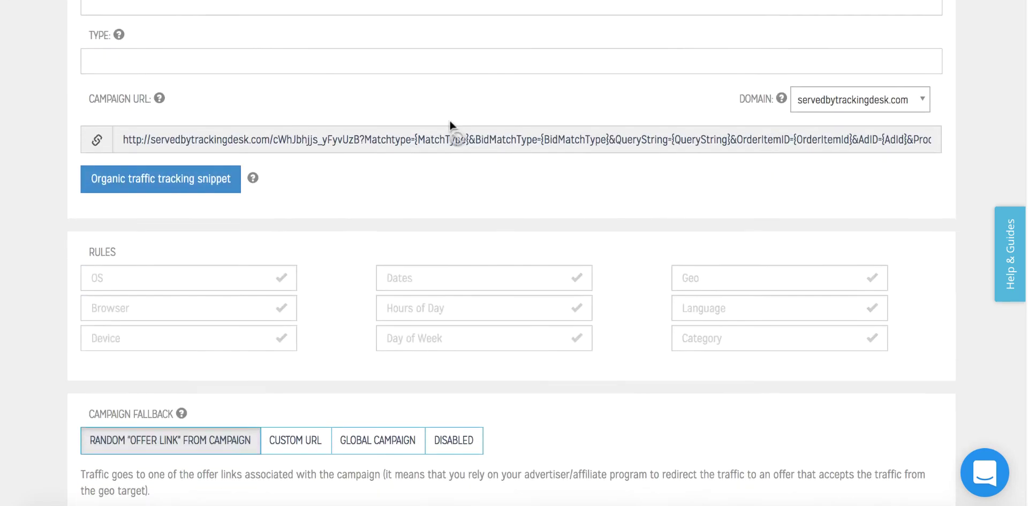
{"action": "scroll", "coordinate": [519, 294], "scroll_direction": "up", "scroll_amount": 20}
{"action": "scroll", "coordinate": [519, 294], "scroll_direction": "up", "scroll_amount": 10}
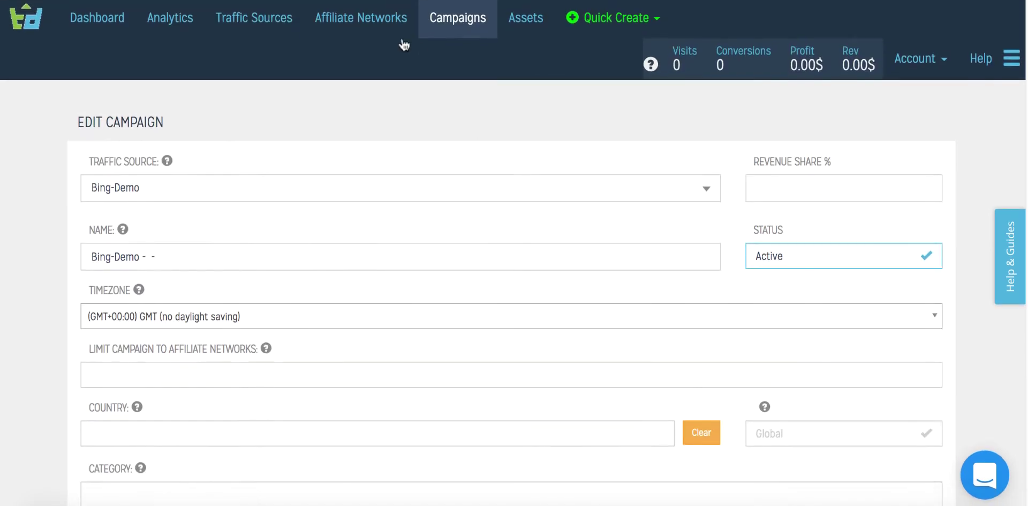
{"action": "left_click", "coordinate": [374, 24]}
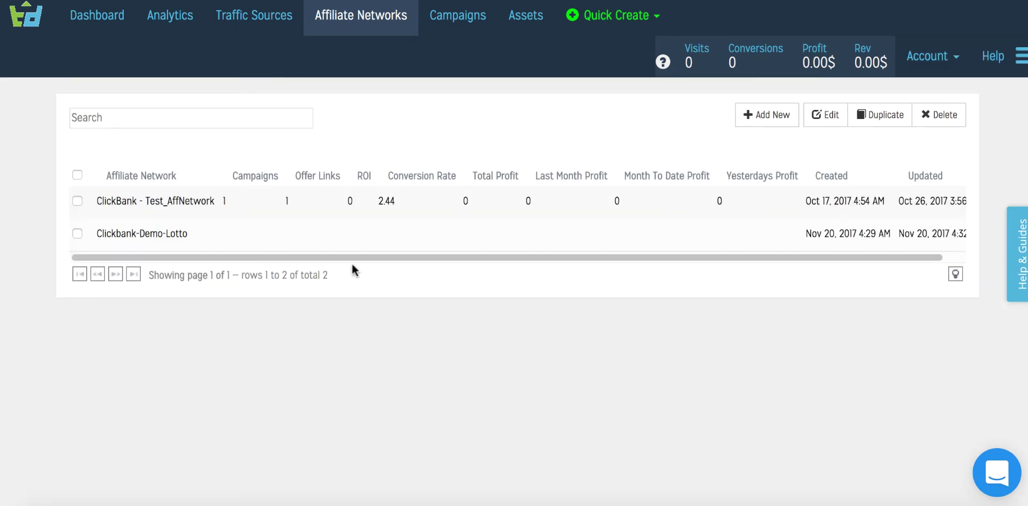
{"action": "mouse_move", "coordinate": [97, 227]}
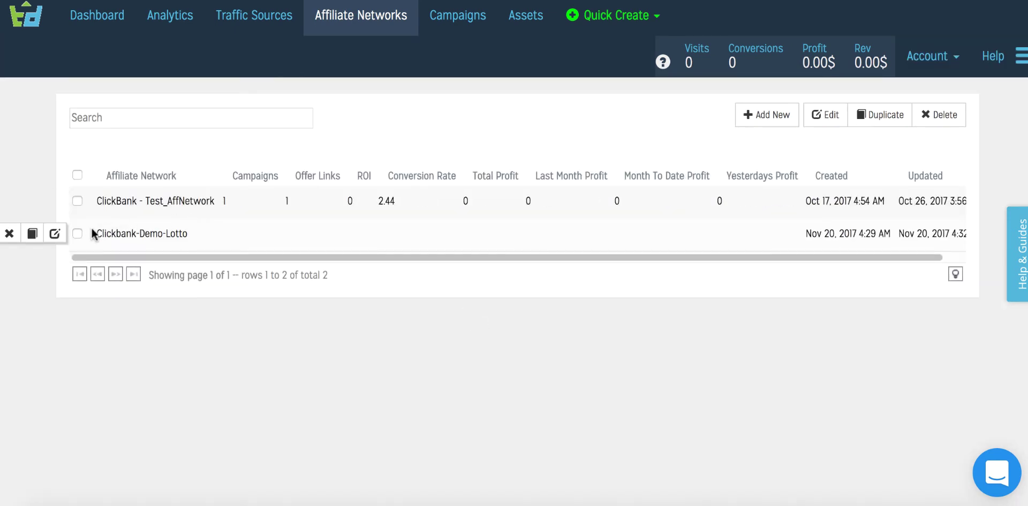
{"action": "left_click", "coordinate": [63, 235]}
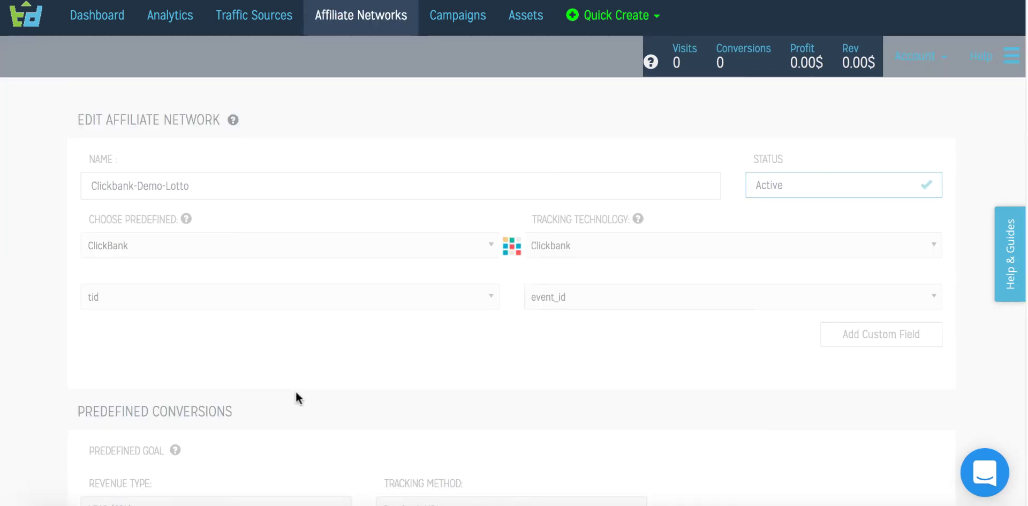
{"action": "scroll", "coordinate": [502, 420], "scroll_direction": "down", "scroll_amount": 6}
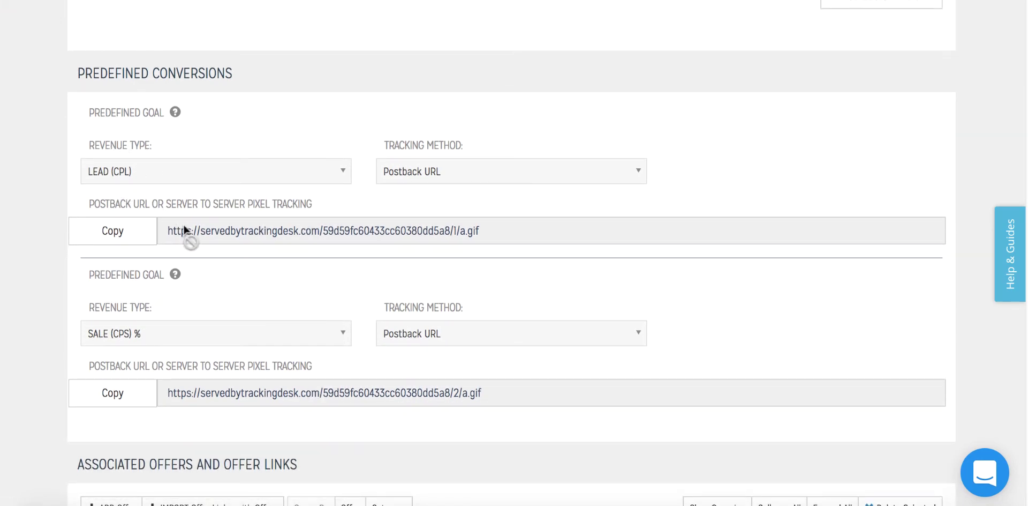
{"action": "left_click", "coordinate": [217, 231]}
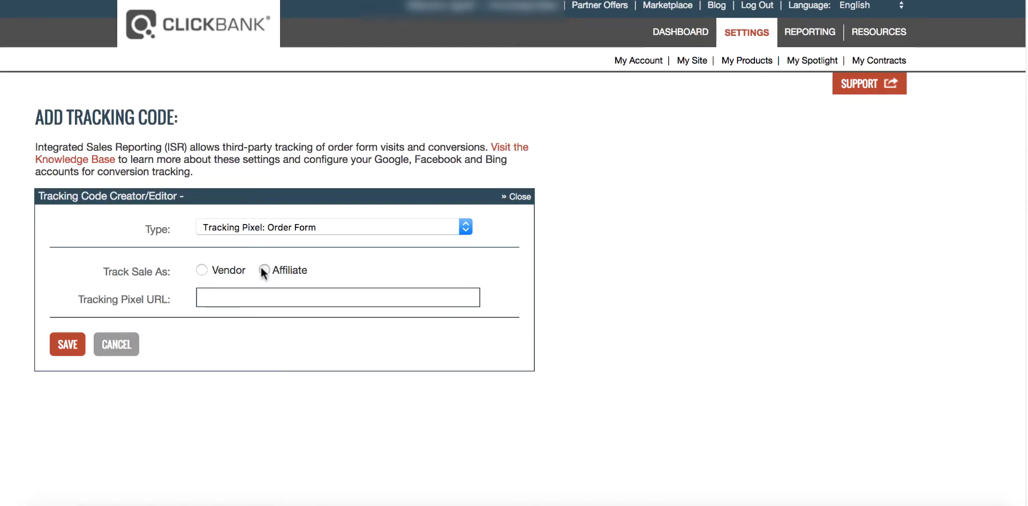
- In ClickBank, save the Order Form pixel tracking sales as Affiliate, with no tracking parameters and the copied LEAD (CPL) postback URL
{"action": "left_click", "coordinate": [264, 270]}
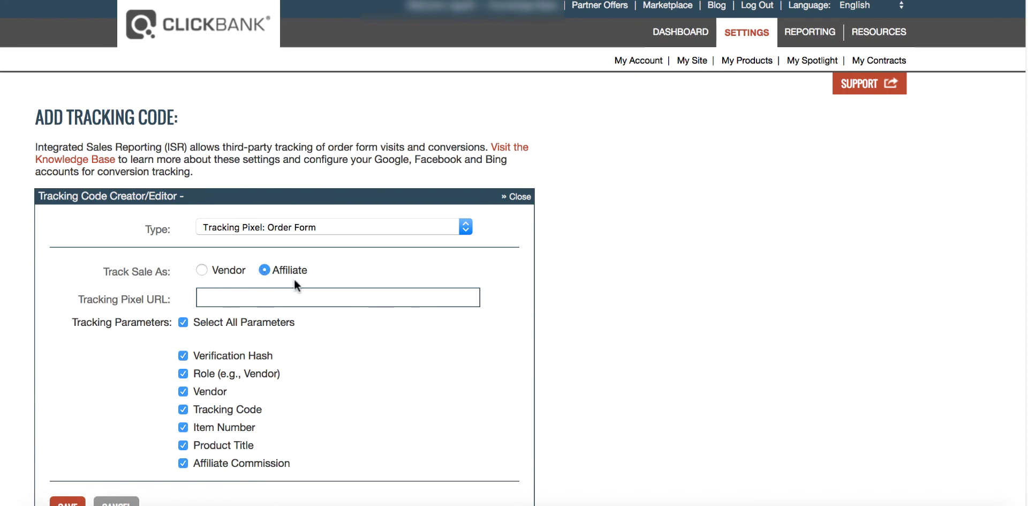
{"action": "scroll", "coordinate": [116, 363], "scroll_direction": "down", "scroll_amount": 2}
{"action": "scroll", "coordinate": [115, 368], "scroll_direction": "down", "scroll_amount": 1}
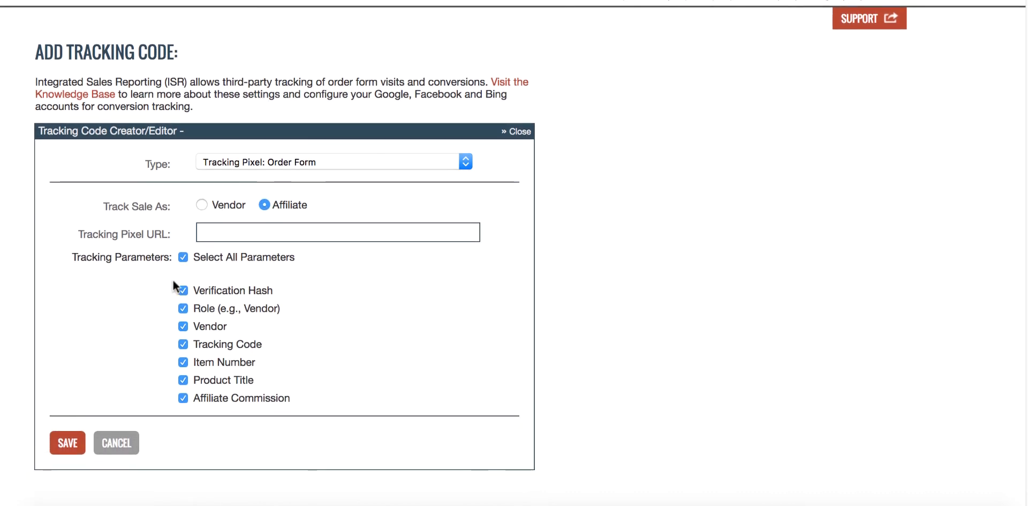
{"action": "left_click", "coordinate": [183, 257]}
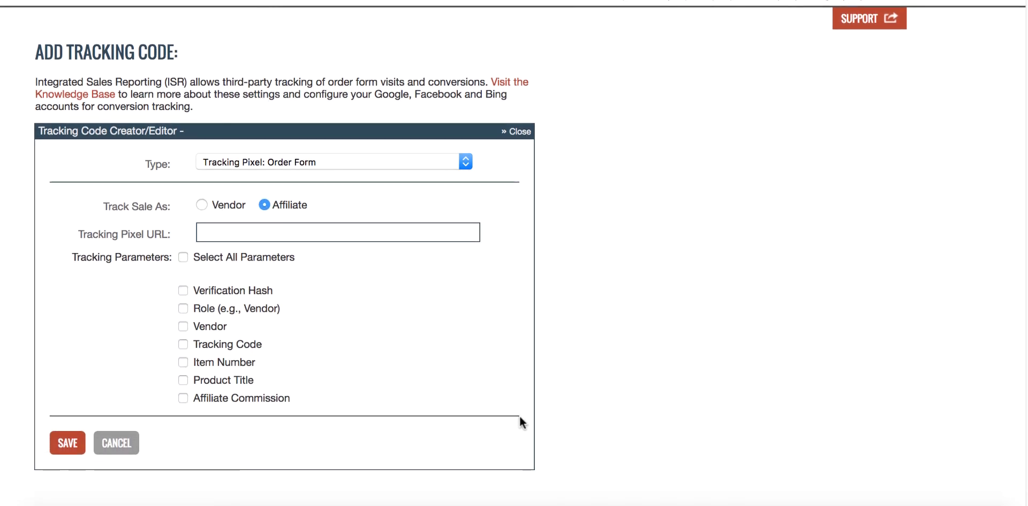
{"action": "scroll", "coordinate": [519, 413], "scroll_direction": "down", "scroll_amount": 5}
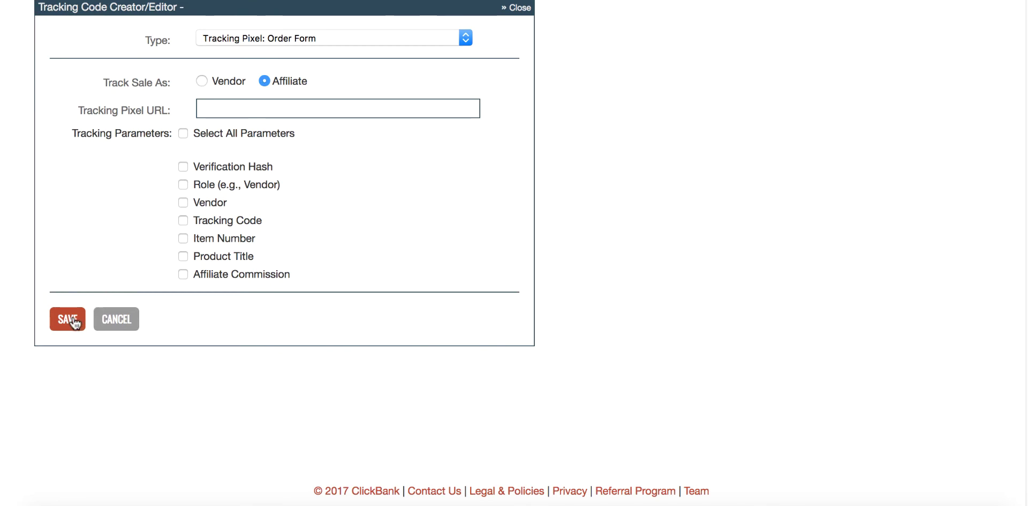
{"action": "left_click", "coordinate": [220, 106]}
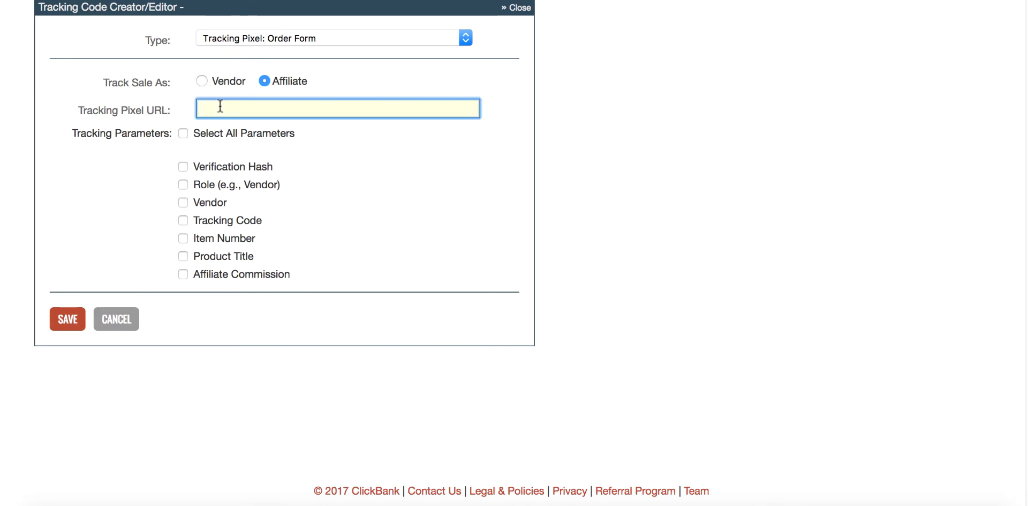
{"action": "key", "text": "super+v"}
{"action": "left_click", "coordinate": [663, 359]}
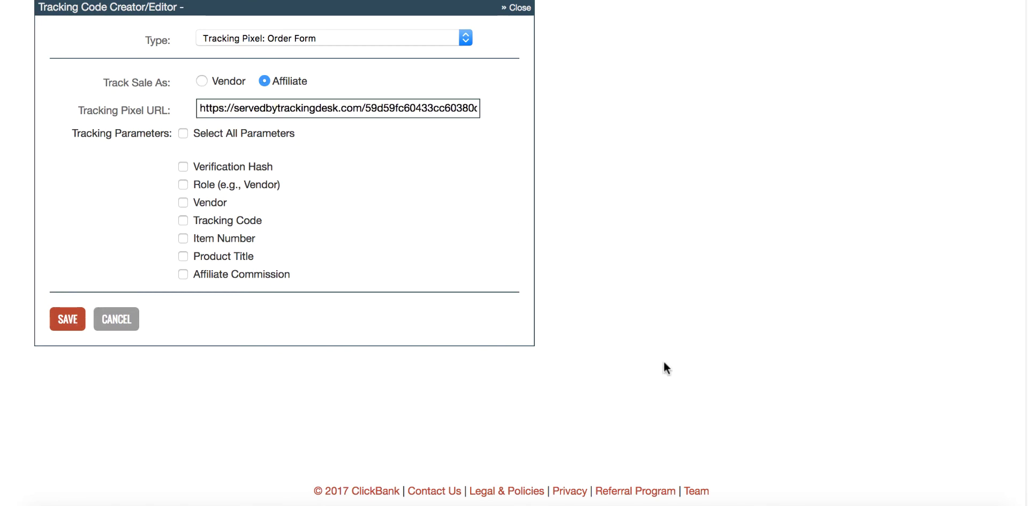
{"action": "left_click", "coordinate": [68, 321]}
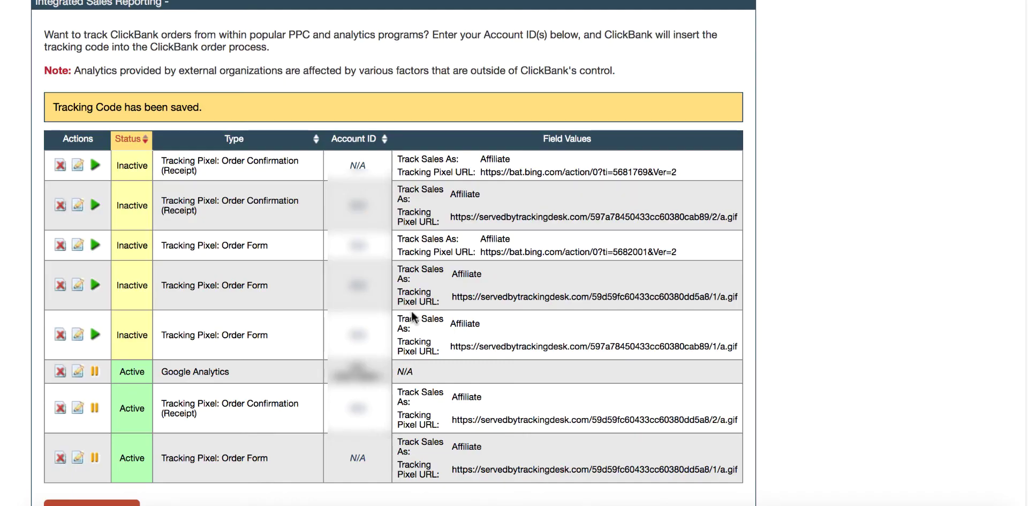
- Start another ClickBank tracking code and copy the SALE (CPS) % postback URL from TrackingDesk's Clickbank-Demo-Lotto network
{"action": "scroll", "coordinate": [289, 268], "scroll_direction": "down", "scroll_amount": 5}
{"action": "left_click", "coordinate": [88, 358]}
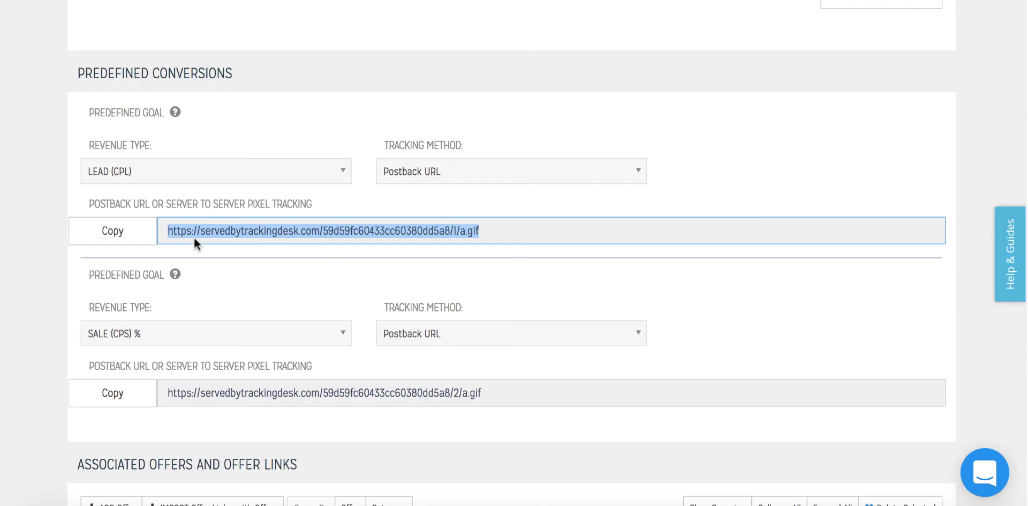
{"action": "left_click", "coordinate": [136, 397]}
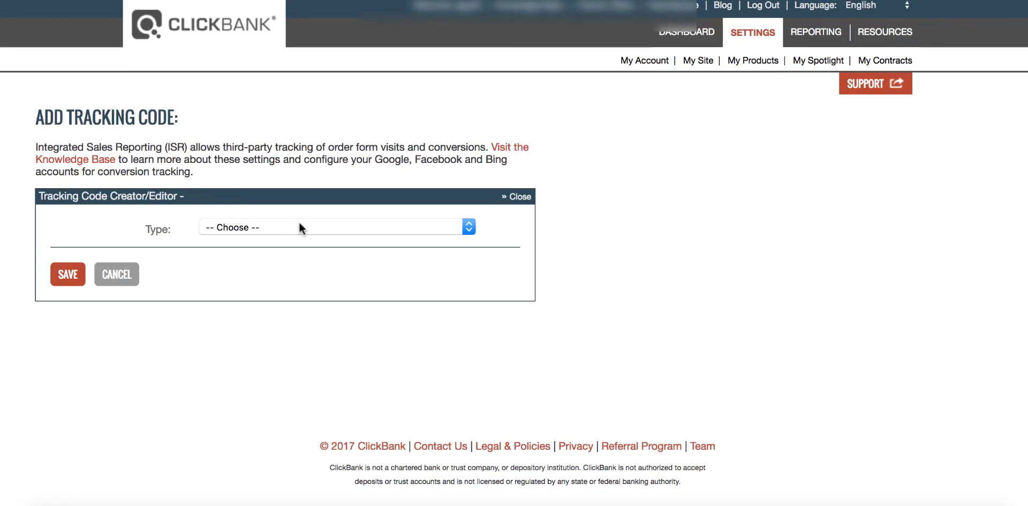
- Save a Tracking Pixel: Order Confirmation (Receipt) code tracking as Affiliate, with no tracking parameters and the copied SALE (CPS) % postback URL
{"action": "left_click", "coordinate": [299, 223]}
{"action": "left_click", "coordinate": [290, 305]}
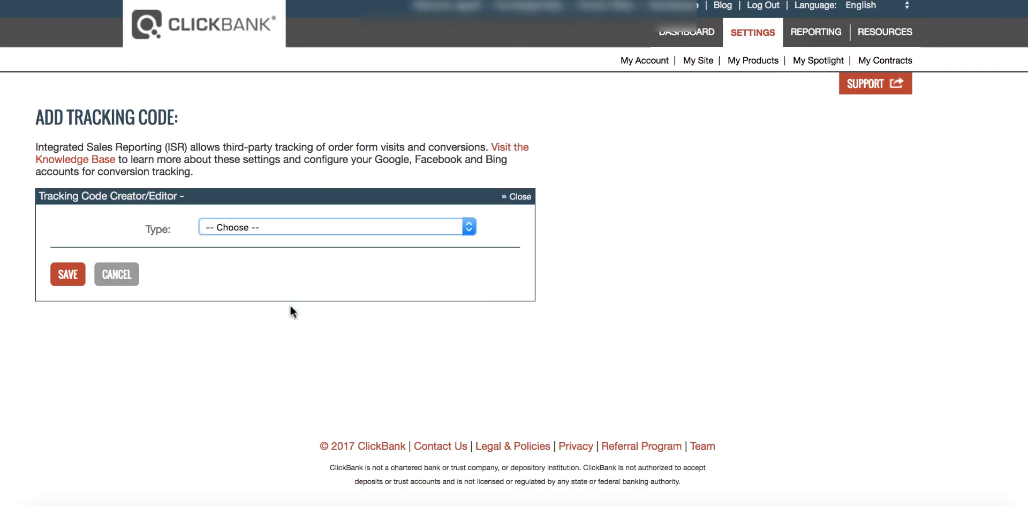
{"action": "left_click", "coordinate": [265, 269]}
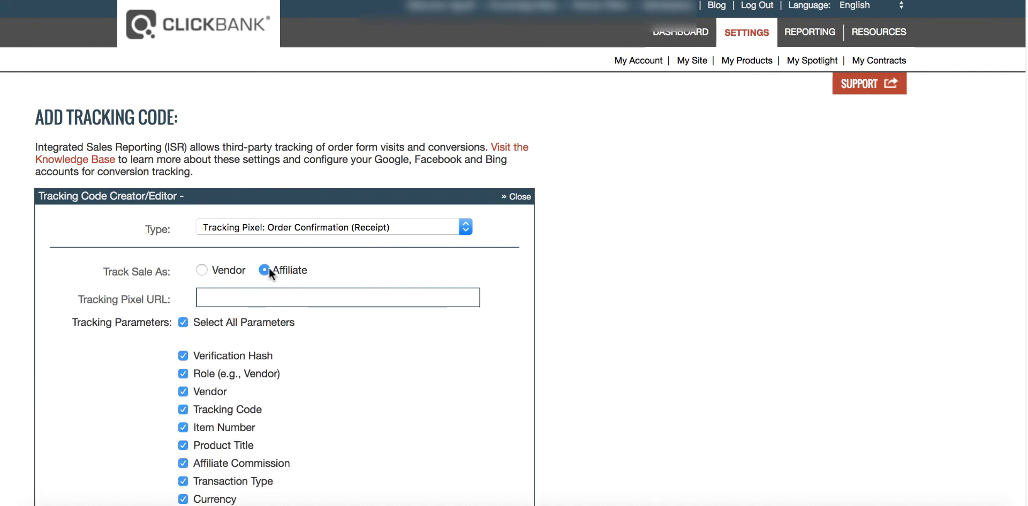
{"action": "left_click", "coordinate": [183, 322]}
{"action": "scroll", "coordinate": [532, 403], "scroll_direction": "down", "scroll_amount": 5}
{"action": "left_click", "coordinate": [306, 160]}
{"action": "key", "text": "super+v"}
{"action": "left_click", "coordinate": [603, 278]}
{"action": "scroll", "coordinate": [603, 278], "scroll_direction": "down", "scroll_amount": 5}
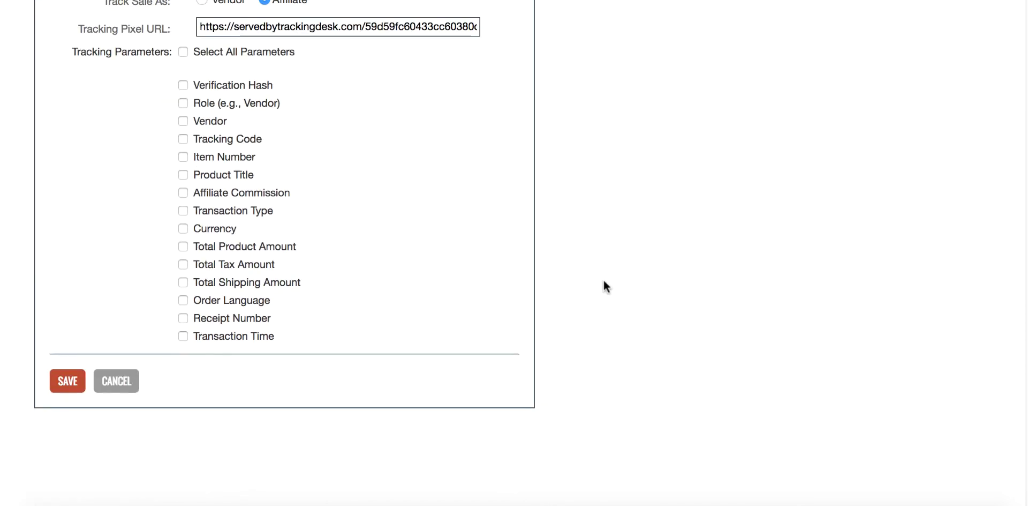
{"action": "left_click", "coordinate": [74, 385]}
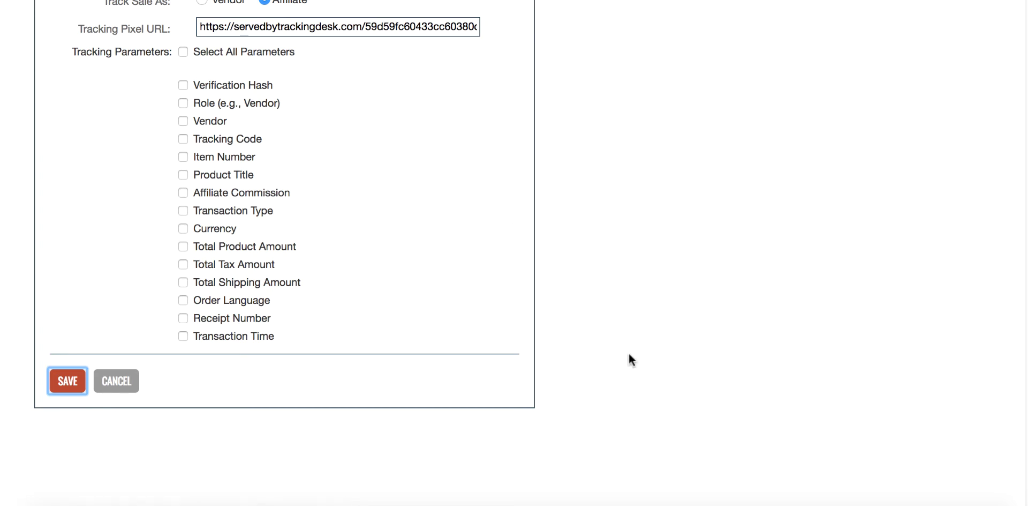
- Activate the Order Confirmation (Receipt) tracking pixel whose TrackingDesk URL ends in dd5a8/2/a.gif
{"action": "scroll", "coordinate": [593, 362], "scroll_direction": "down", "scroll_amount": 2}
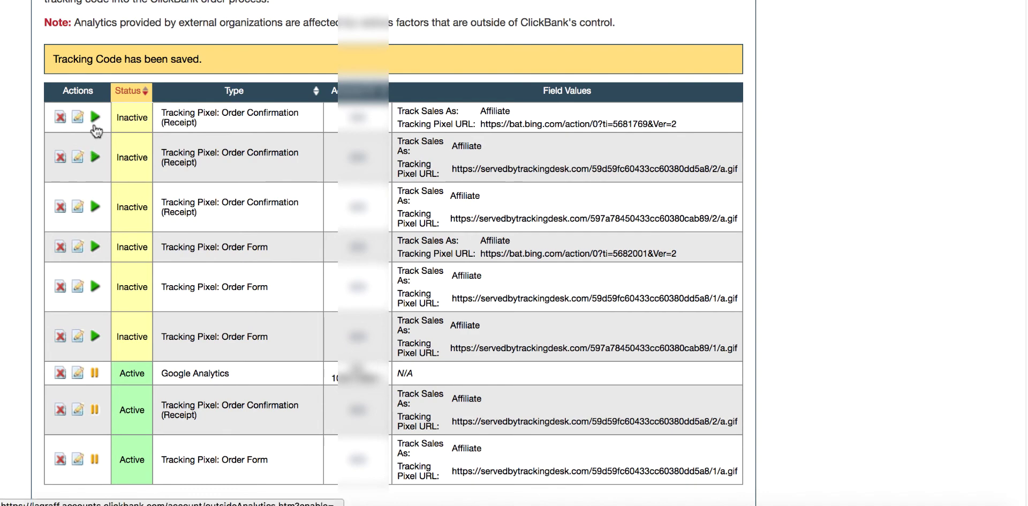
{"action": "left_click", "coordinate": [95, 156]}
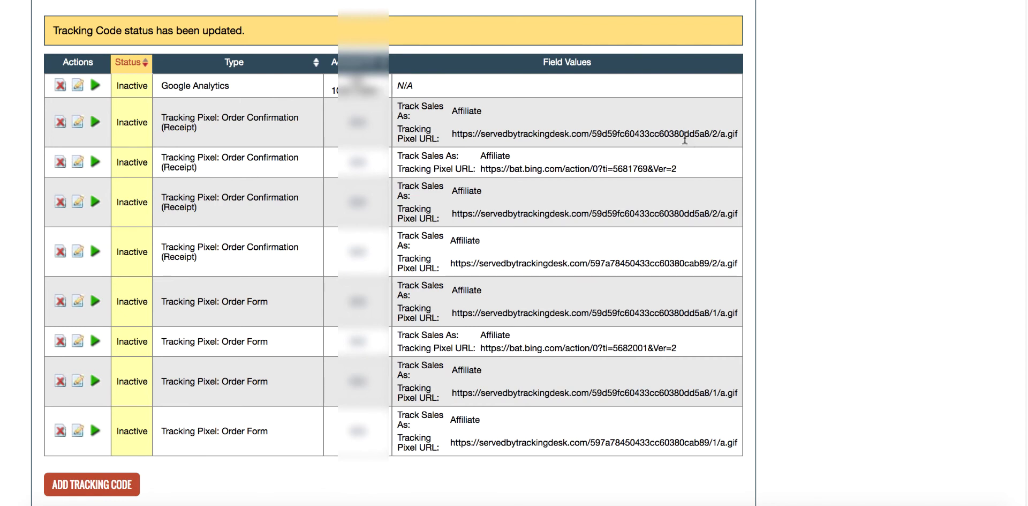
{"action": "double_click", "coordinate": [707, 134]}
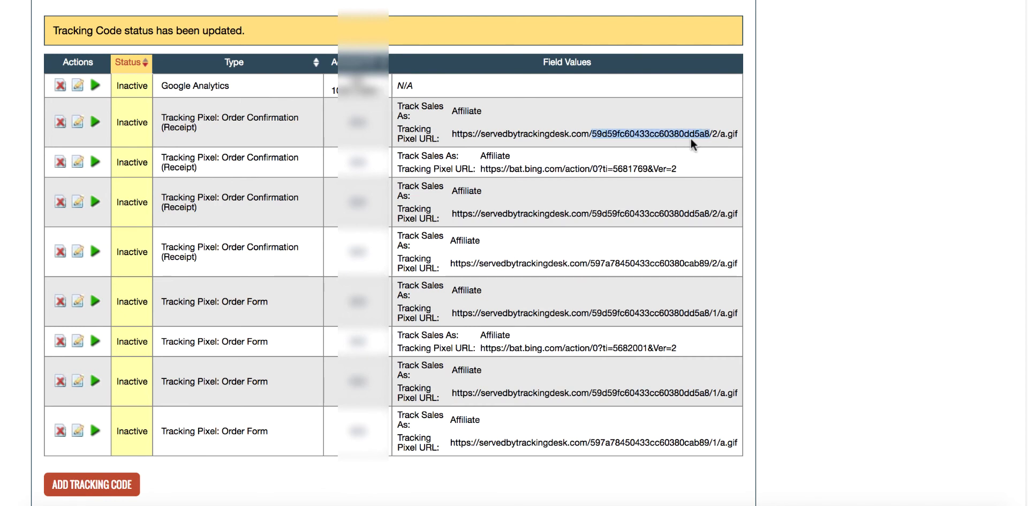
{"action": "left_click", "coordinate": [94, 123]}
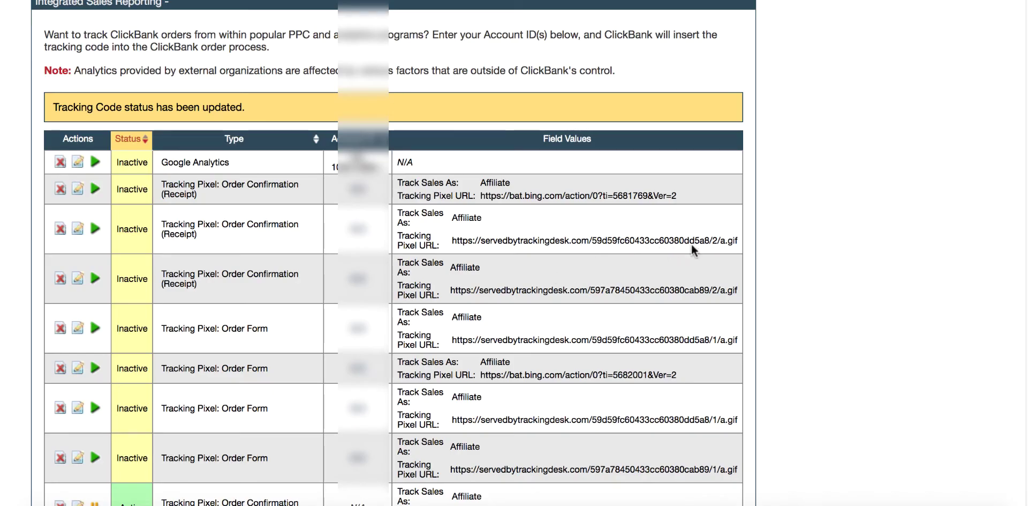
{"action": "double_click", "coordinate": [592, 240]}
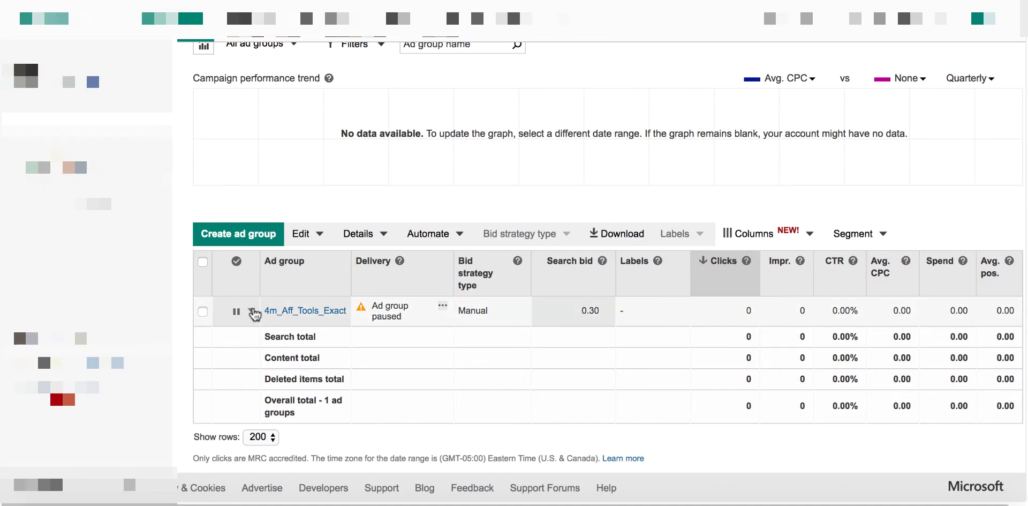
- In Bing Ads, enable the paused 4m_Aff_Tools_Exact ad group and open it
{"action": "left_click", "coordinate": [252, 312]}
{"action": "left_click", "coordinate": [245, 330]}
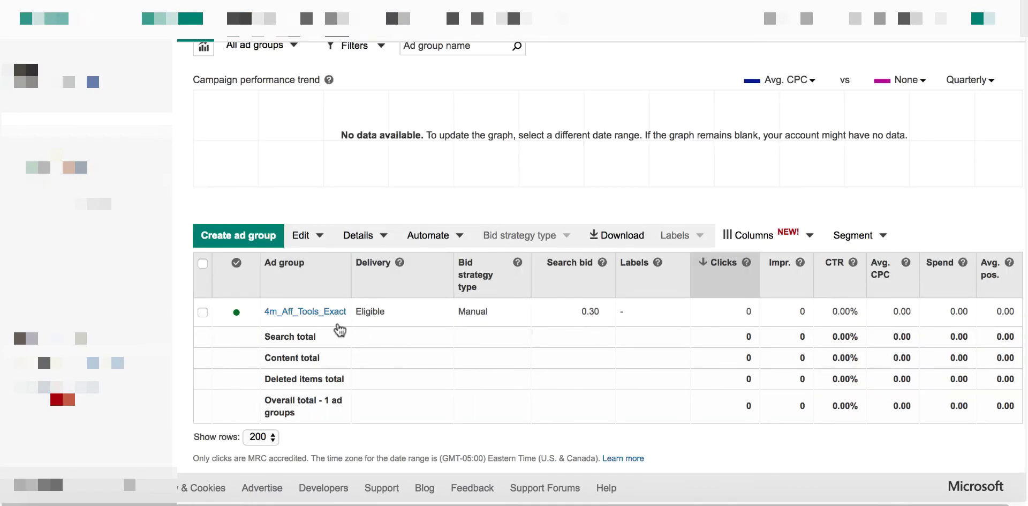
{"action": "left_click", "coordinate": [299, 312]}
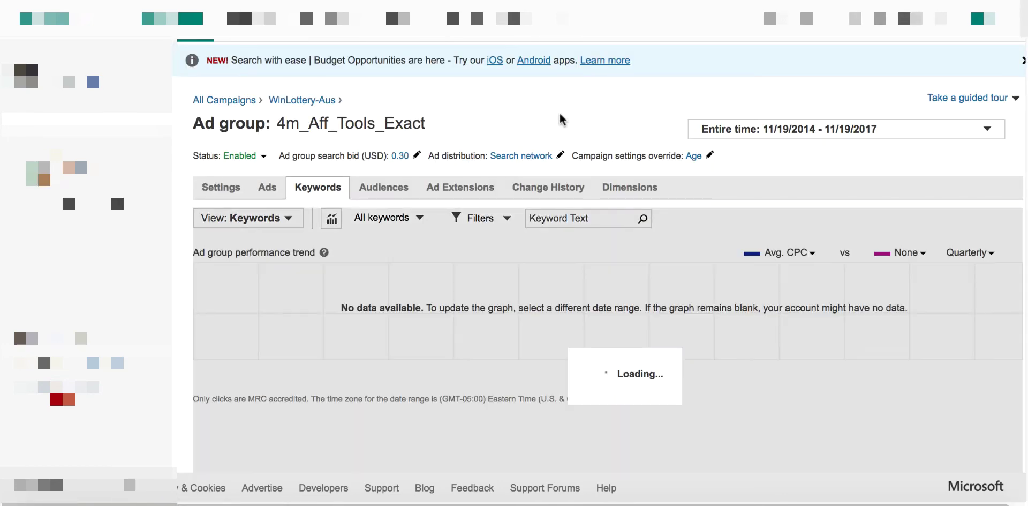
- Look through the keyword list of the 4m_Aff_Tools_Exact ad group, including bids, match types and delivery status
{"action": "scroll", "coordinate": [566, 363], "scroll_direction": "down", "scroll_amount": 5}
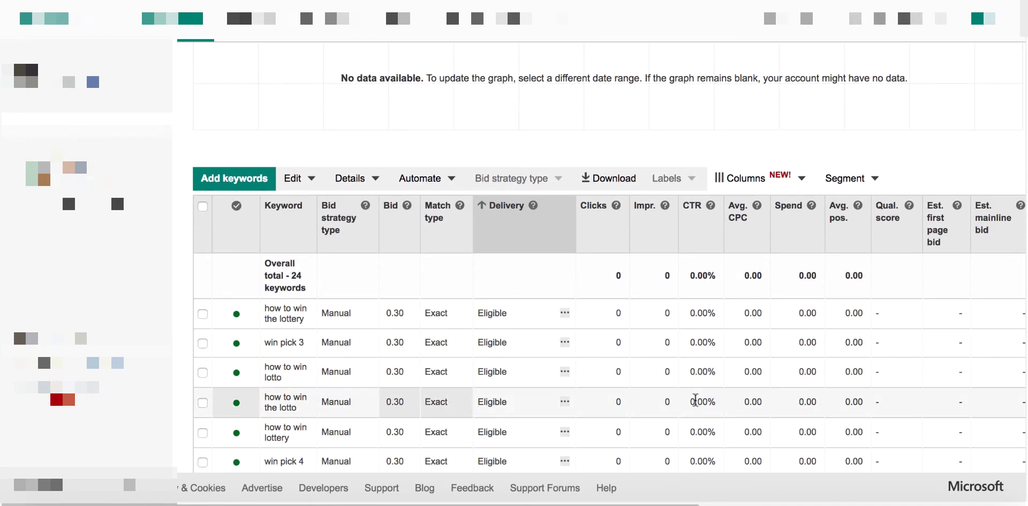
{"action": "scroll", "coordinate": [695, 401], "scroll_direction": "down", "scroll_amount": 6}
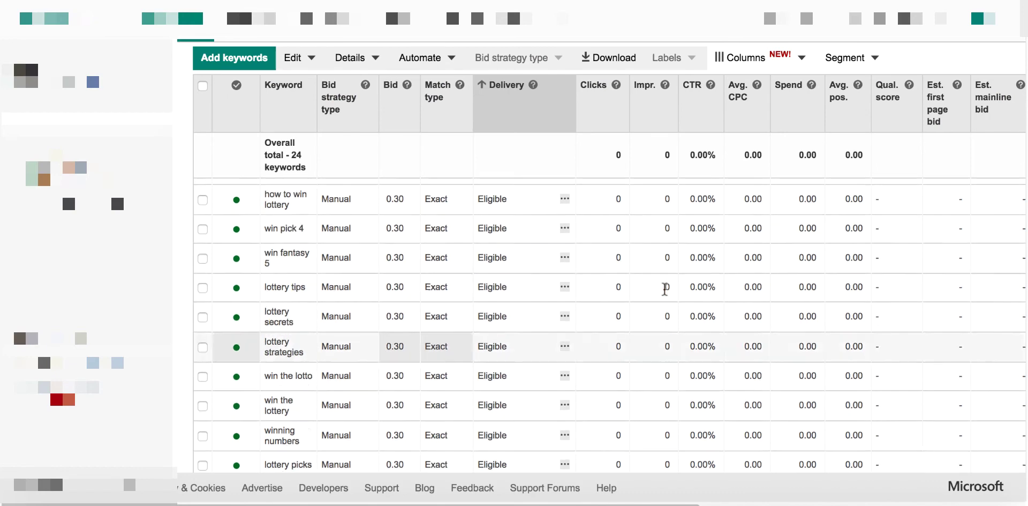
{"action": "scroll", "coordinate": [665, 289], "scroll_direction": "up", "scroll_amount": 10}
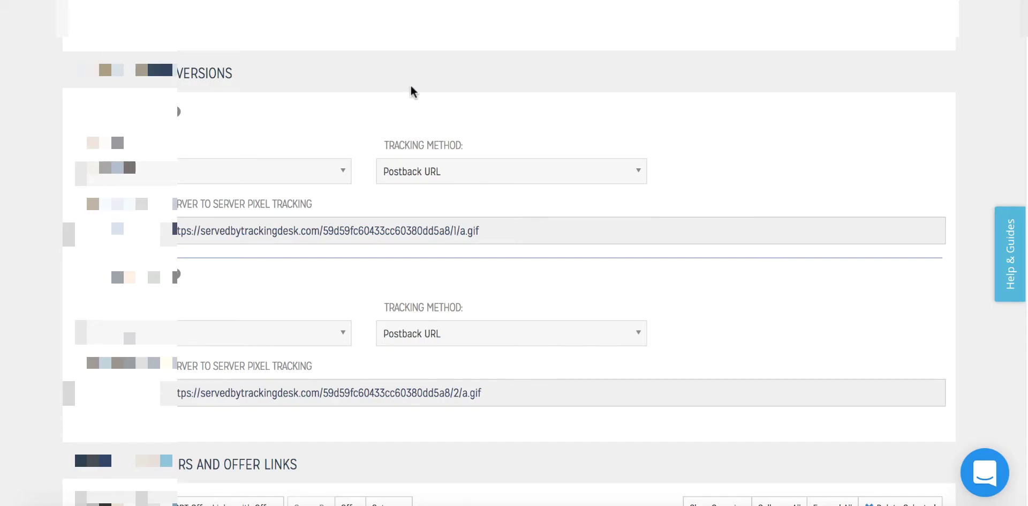
- Switch to TrackingDesk and review today's analytics charts and the performance table grouped by traffic source
{"action": "scroll", "coordinate": [411, 80], "scroll_direction": "up", "scroll_amount": 5}
{"action": "left_click", "coordinate": [170, 15]}
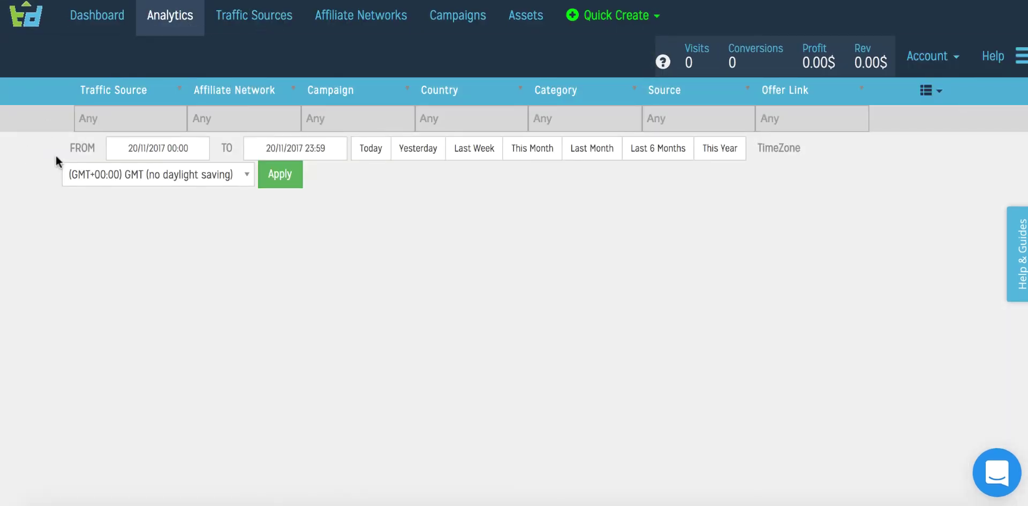
{"action": "scroll", "coordinate": [26, 257], "scroll_direction": "down", "scroll_amount": 1}
{"action": "scroll", "coordinate": [25, 255], "scroll_direction": "down", "scroll_amount": 6}
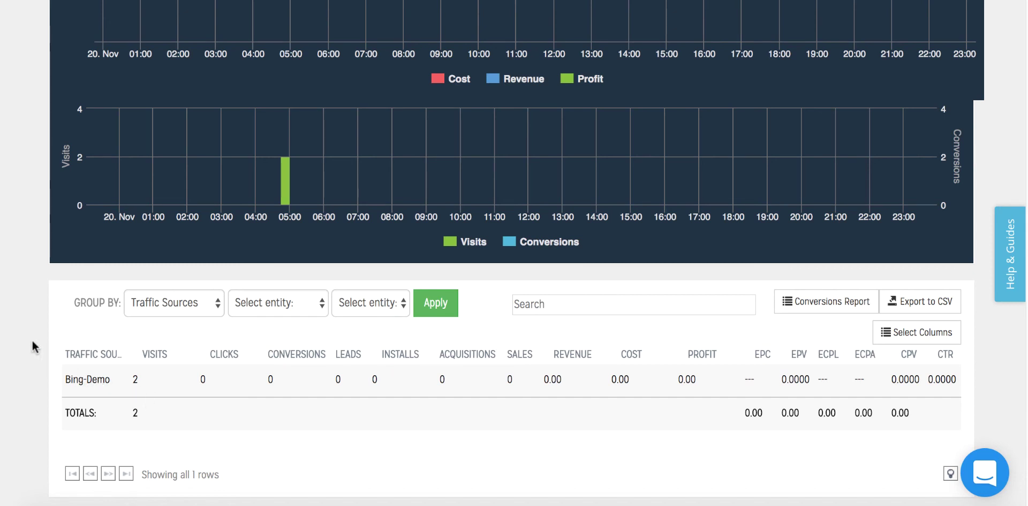
{"action": "scroll", "coordinate": [33, 347], "scroll_direction": "up", "scroll_amount": 1}
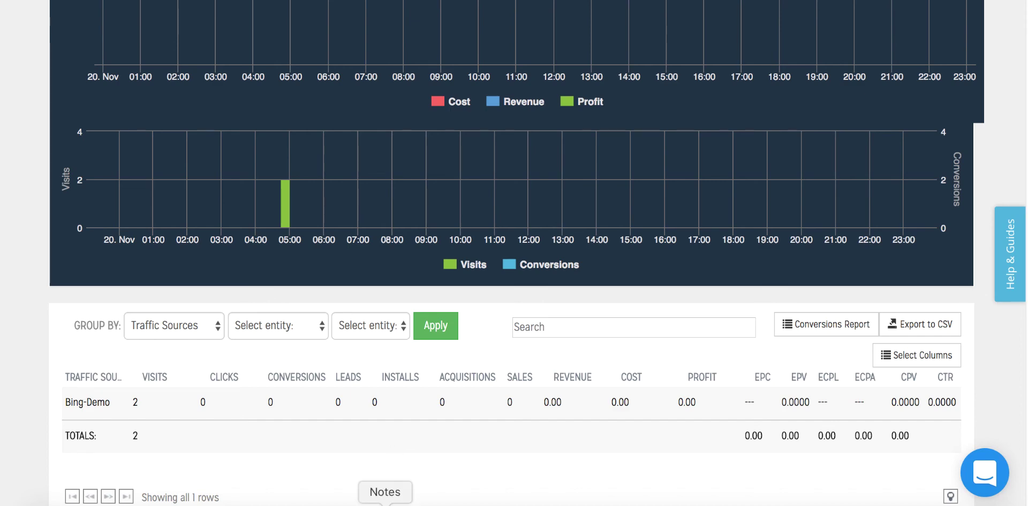
- Open the servedbytrackingdesk.com campaign link saved in Notes to generate a test visit, and return to the note
{"action": "left_click", "coordinate": [385, 505]}
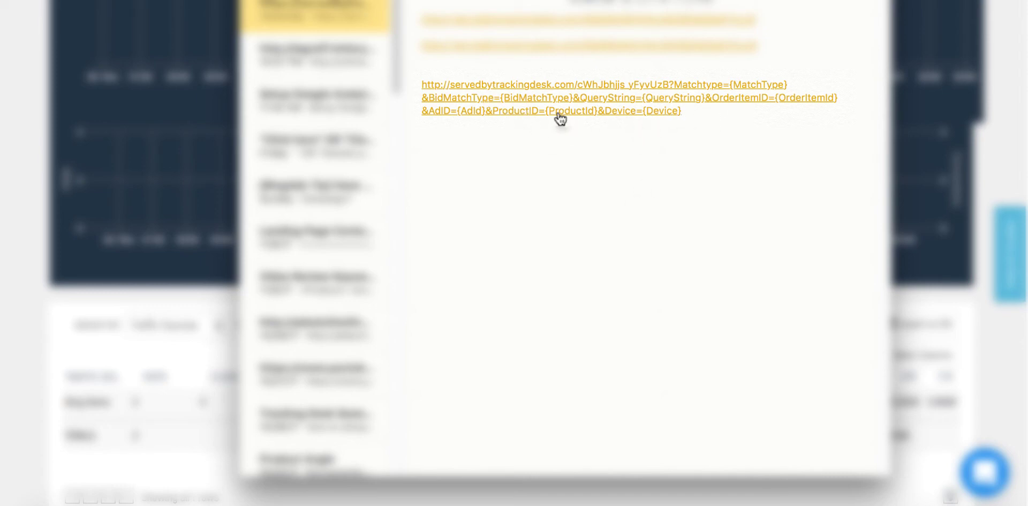
{"action": "left_click", "coordinate": [703, 102]}
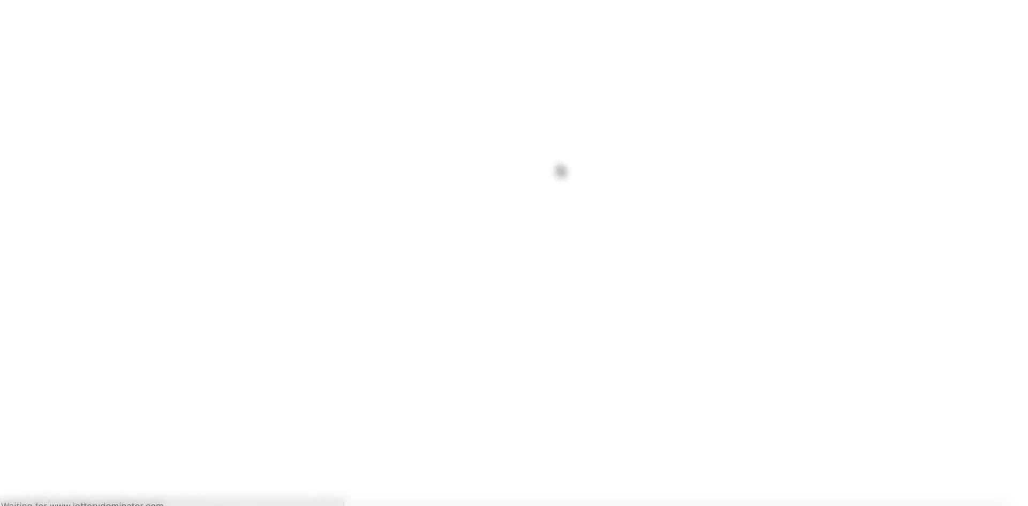
{"action": "key", "text": "super+Tab"}
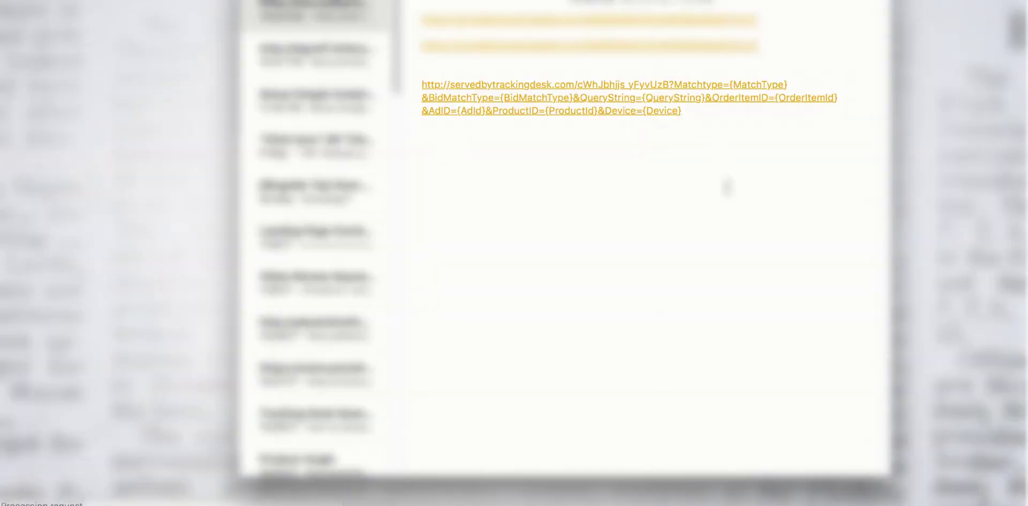
- Replace the {QueryString} placeholder in the note's tracking link with the test keyword testingtrackinglink
{"action": "key", "text": "Up"}
{"action": "key", "text": "Down"}
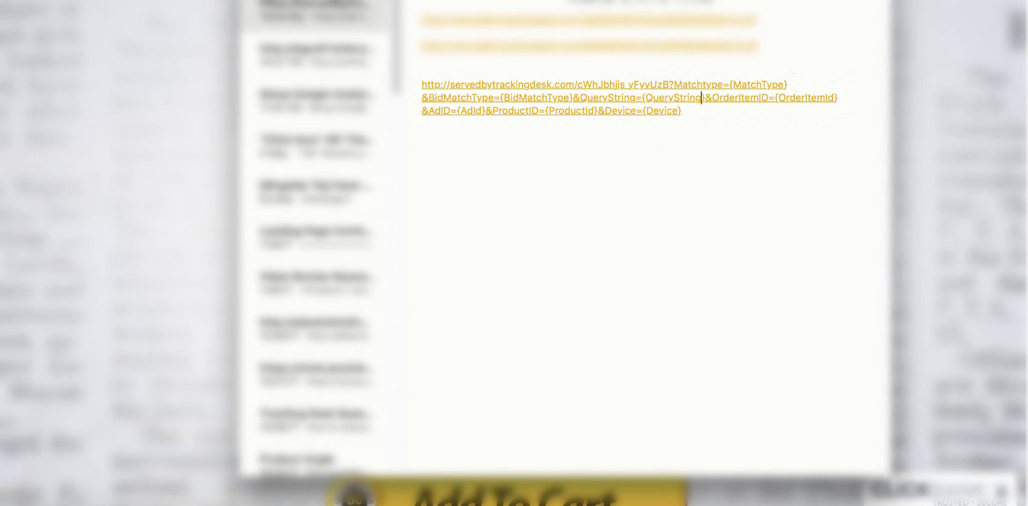
{"action": "key", "text": "super+Tab"}
{"action": "left_click", "coordinate": [469, 337]}
{"action": "key", "text": "super+Tab"}
{"action": "key", "text": "BackSpace"}
{"action": "key", "text": "BackSpace"}
{"action": "key", "text": "BackSpace"}
{"action": "key", "text": "BackSpace"}
{"action": "key", "text": "BackSpace"}
{"action": "key", "text": "BackSpace"}
{"action": "key", "text": "BackSpace"}
{"action": "key", "text": "BackSpace"}
{"action": "key", "text": "BackSpace"}
{"action": "key", "text": "BackSpace"}
{"action": "key", "text": "BackSpace"}
{"action": "key", "text": "BackSpace"}
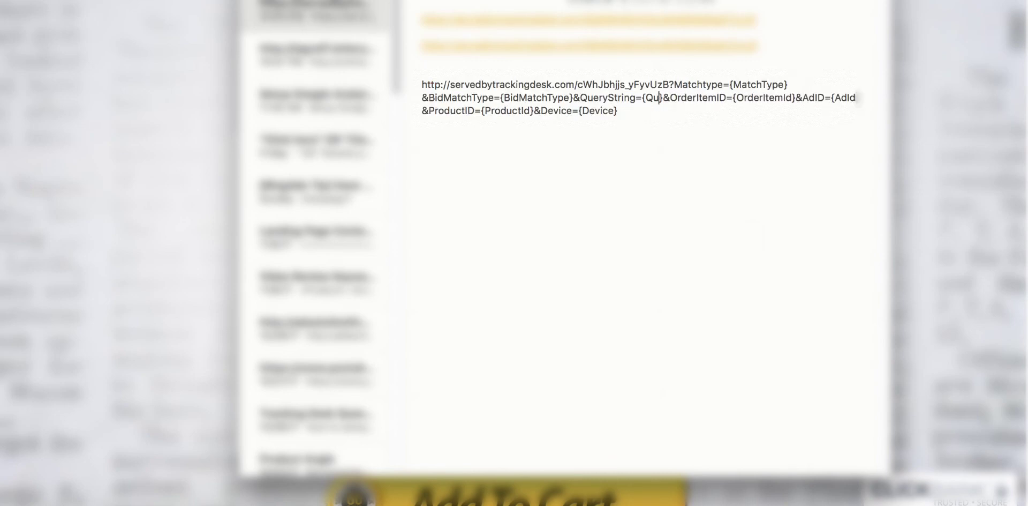
{"action": "key", "text": "Delete"}
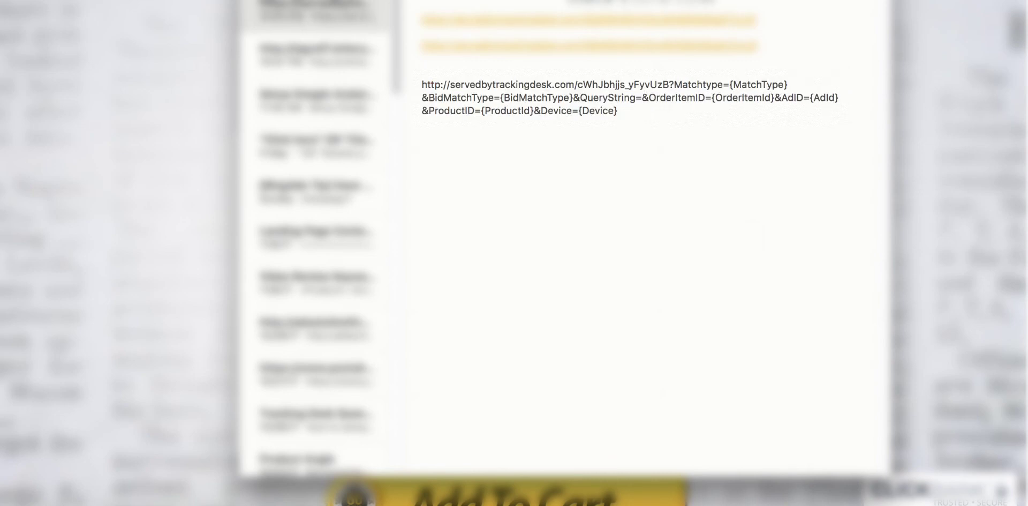
{"action": "type", "text": "test"}
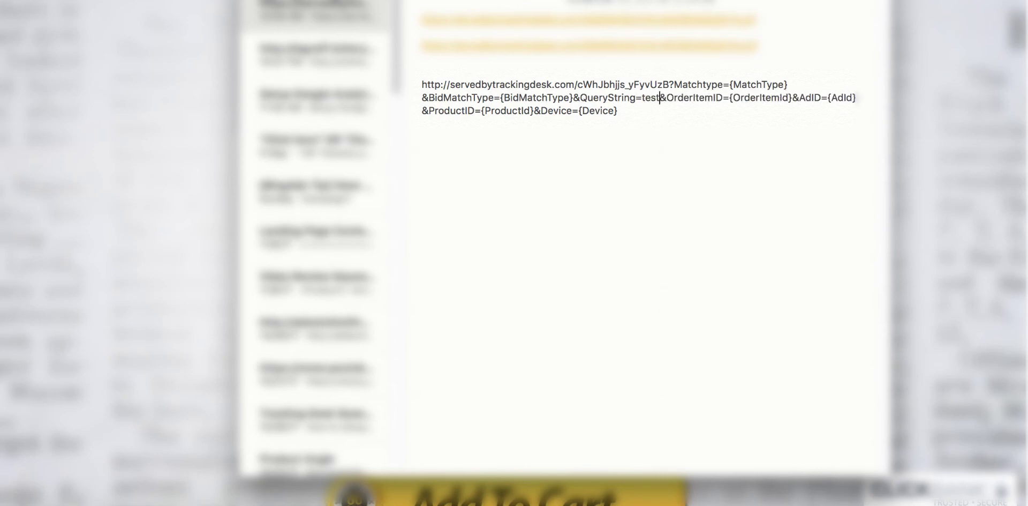
{"action": "type", "text": "ing"}
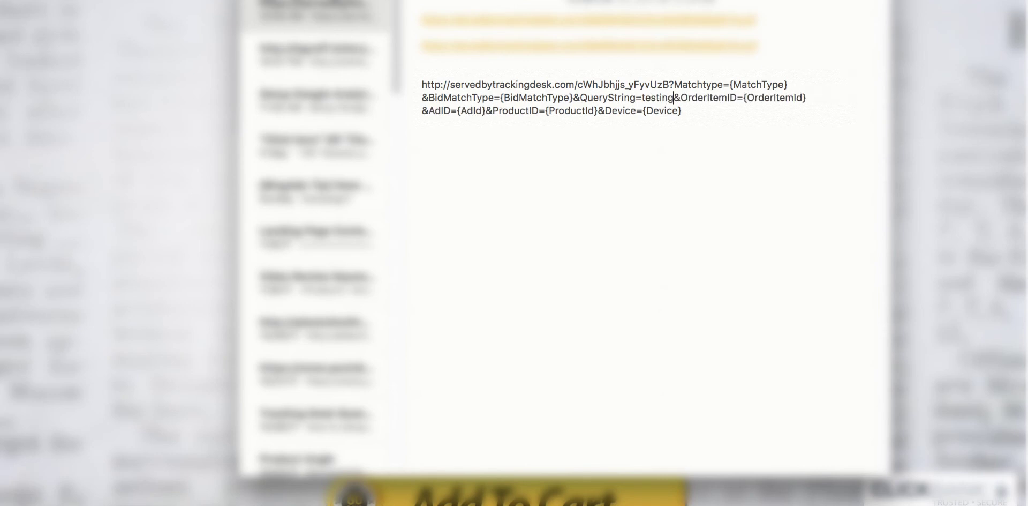
{"action": "type", "text": "trackinglink"}
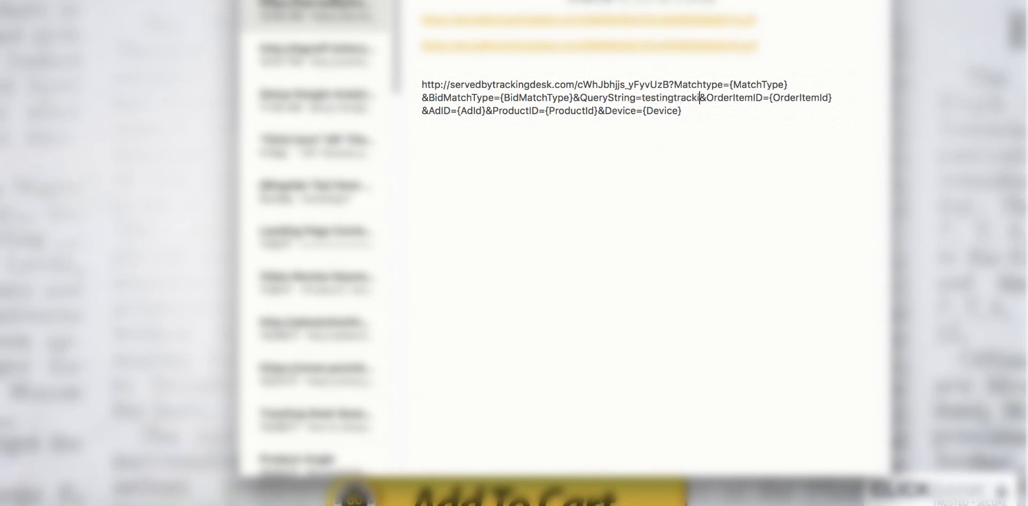
- Copy the edited tracking link from Notes and load it in a new browser tab
{"action": "key", "text": "shift+Up"}
{"action": "key", "text": "shift+Up"}
{"action": "key", "text": "shift+Up"}
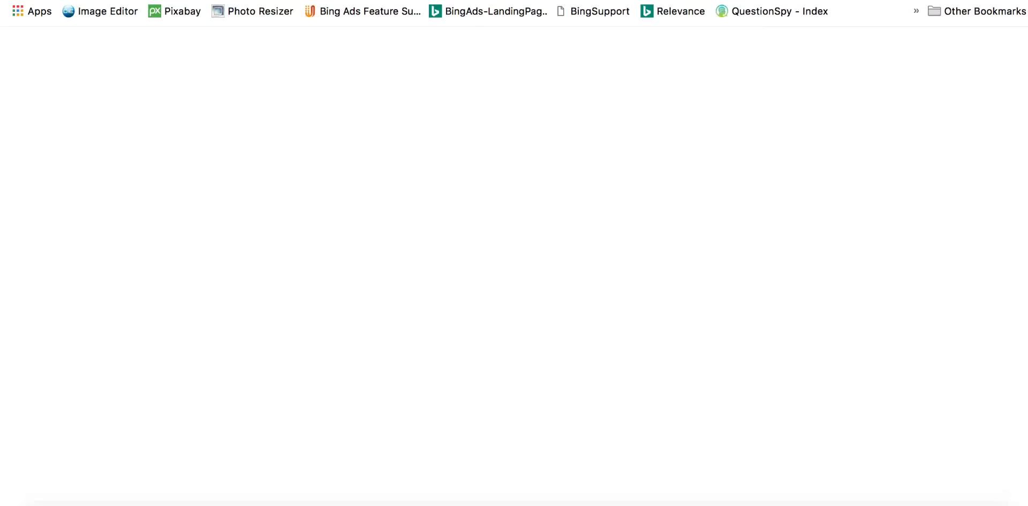
{"action": "key", "text": "super+v"}
{"action": "key", "text": "Return"}
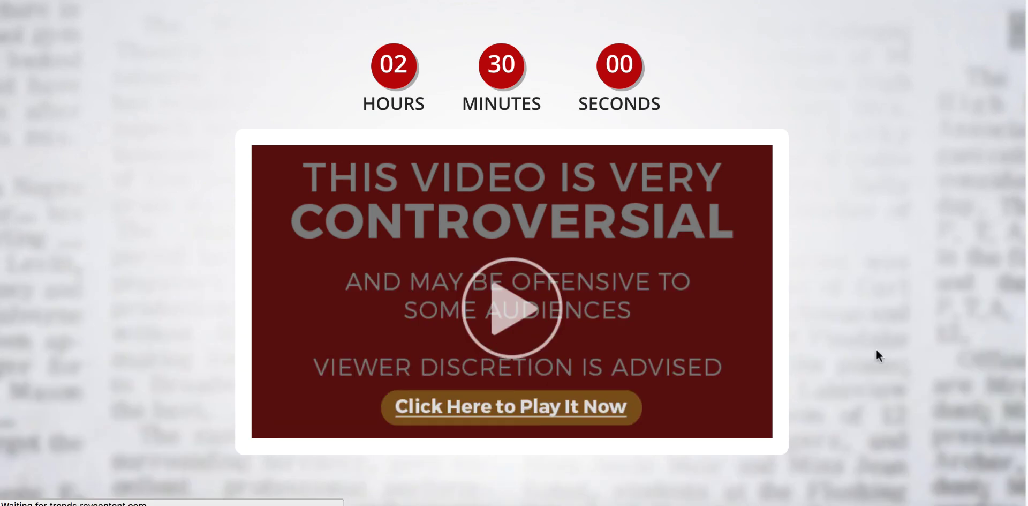
- Open the offer's text version, add Lottery Dominator to the order and view the ClickBank secure checkout page
{"action": "scroll", "coordinate": [876, 380], "scroll_direction": "down", "scroll_amount": 15}
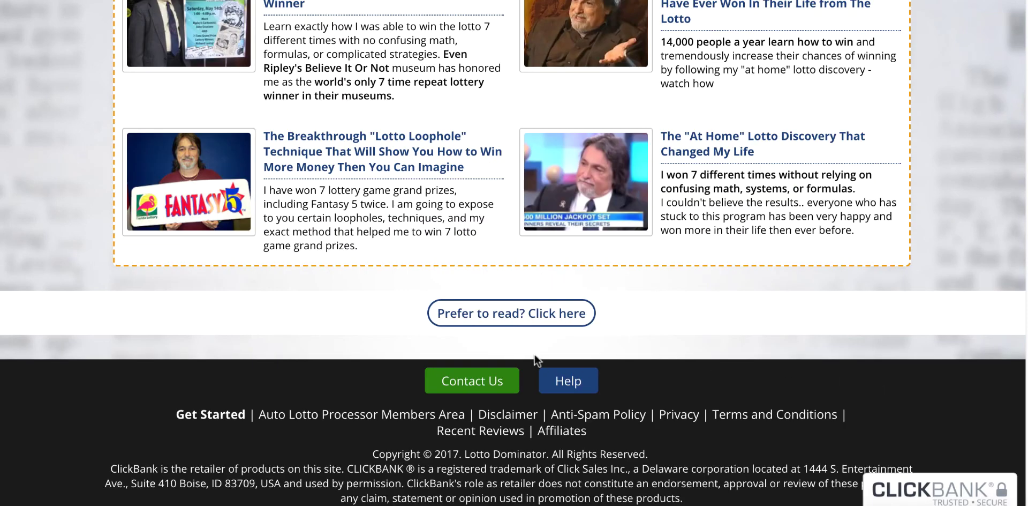
{"action": "left_click", "coordinate": [577, 317]}
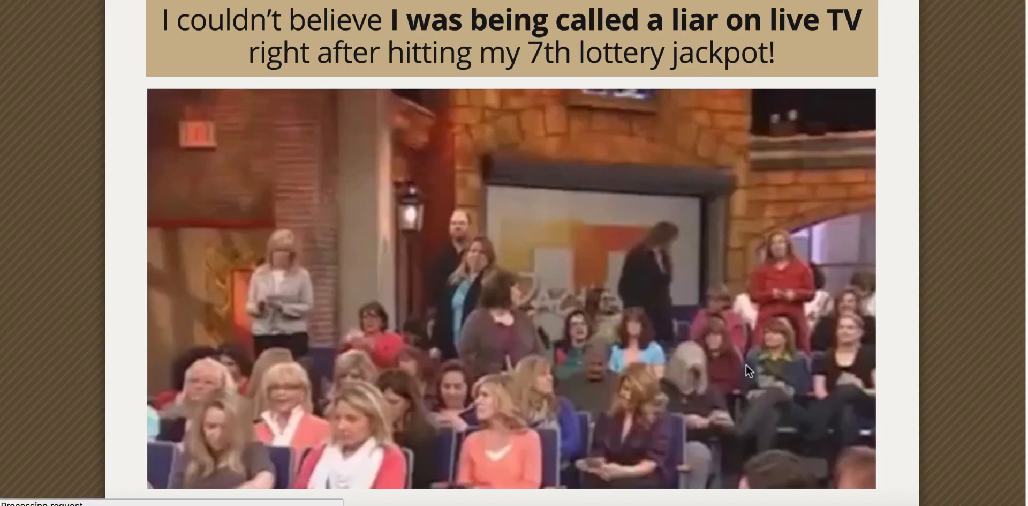
{"action": "scroll", "coordinate": [746, 368], "scroll_direction": "down", "scroll_amount": 20}
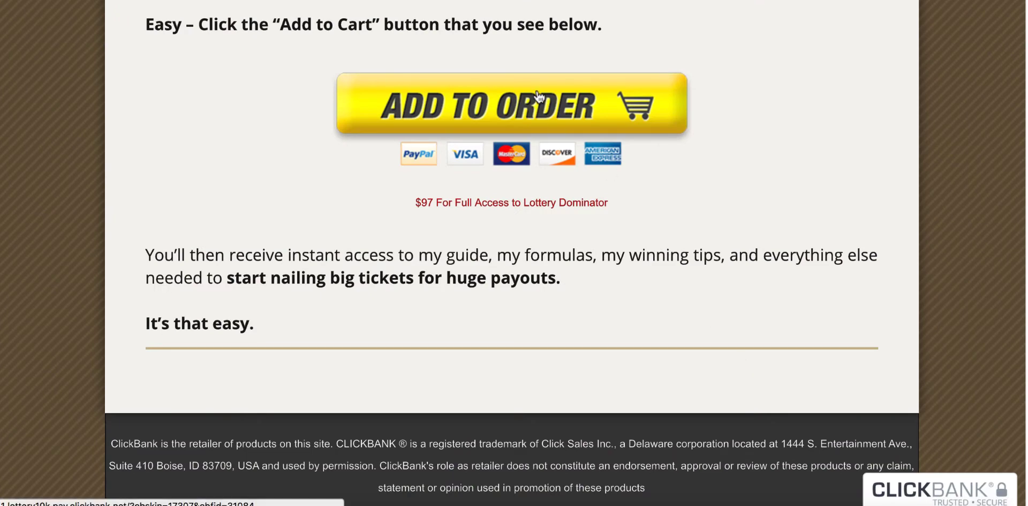
{"action": "left_click", "coordinate": [539, 97]}
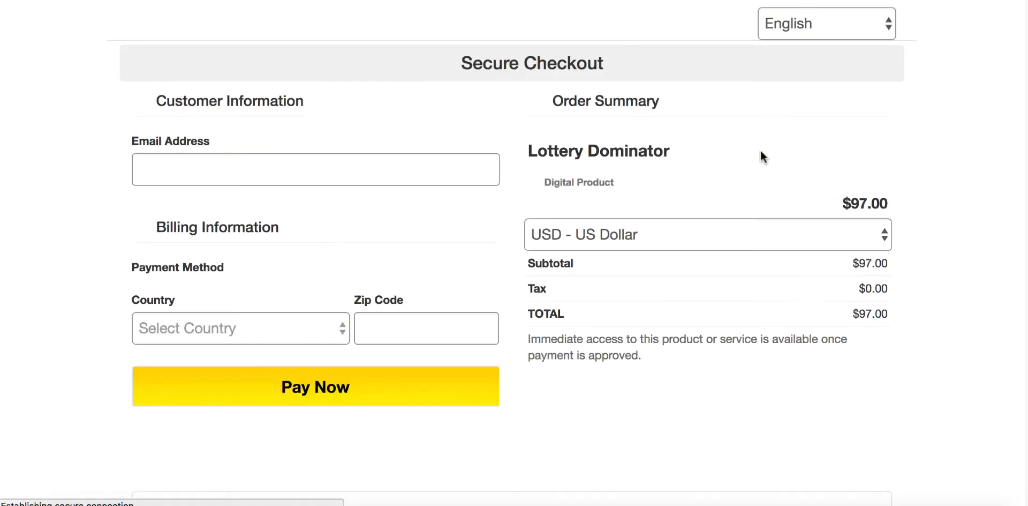
{"action": "scroll", "coordinate": [796, 355], "scroll_direction": "down", "scroll_amount": 10}
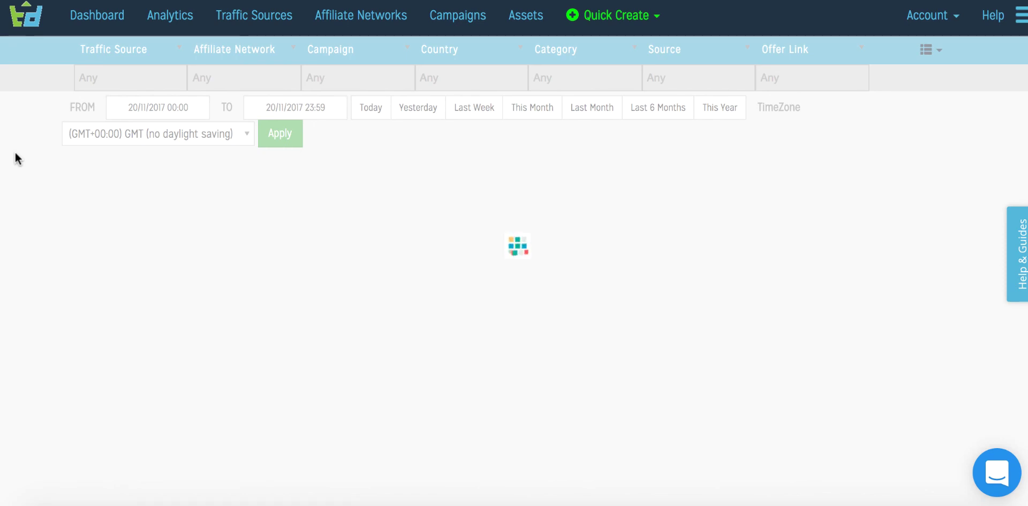
- Examine the reloaded TrackingDesk analytics for the visits and conversions recorded at 05:00 and for Bing-Demo
{"action": "scroll", "coordinate": [18, 158], "scroll_direction": "down", "scroll_amount": 3}
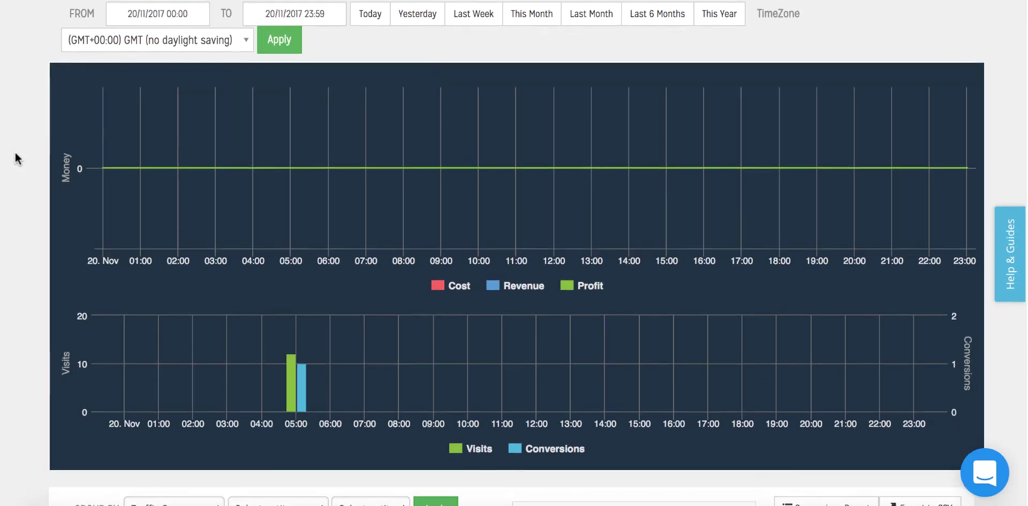
{"action": "scroll", "coordinate": [18, 158], "scroll_direction": "down", "scroll_amount": 2}
{"action": "mouse_move", "coordinate": [281, 329]}
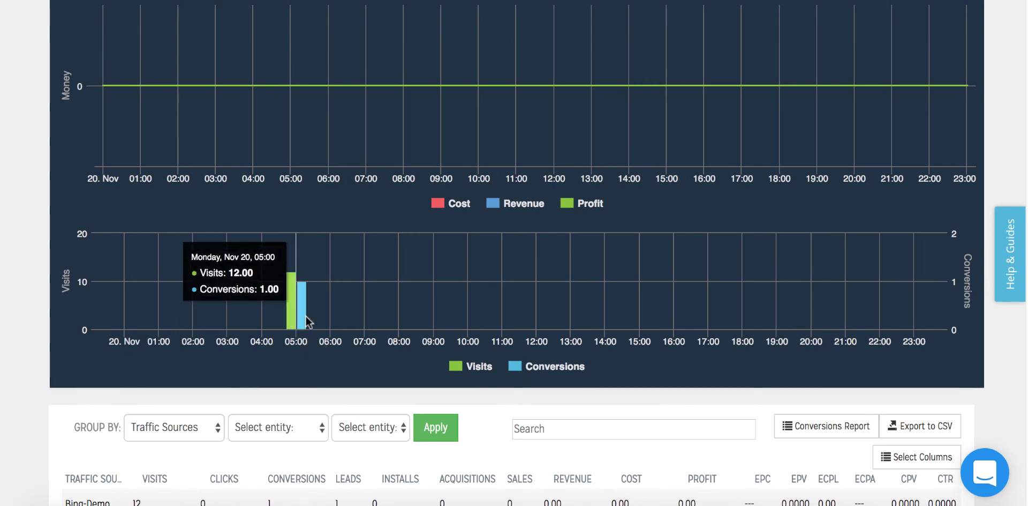
{"action": "scroll", "coordinate": [359, 386], "scroll_direction": "down", "scroll_amount": 3}
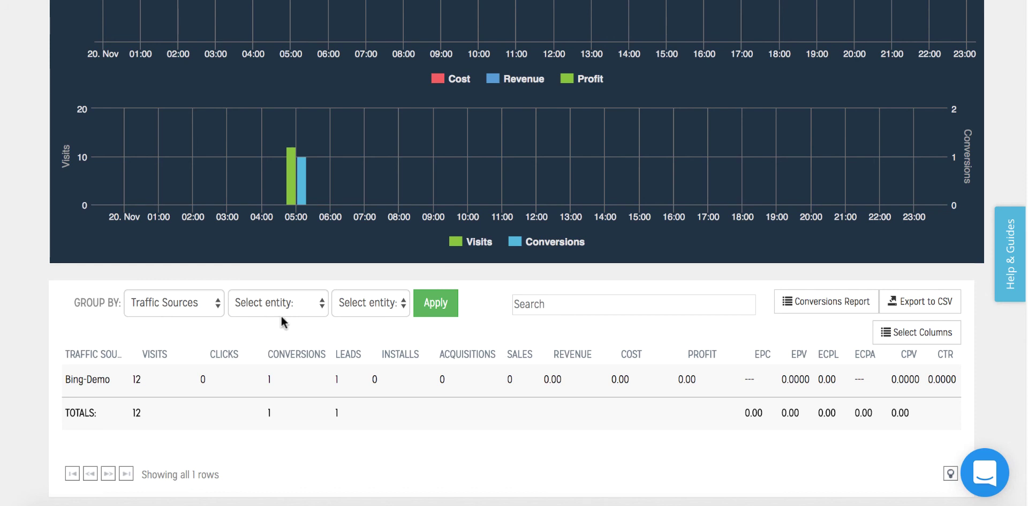
- Group the analytics report by Traffic Sources and var_4
{"action": "left_click", "coordinate": [298, 301]}
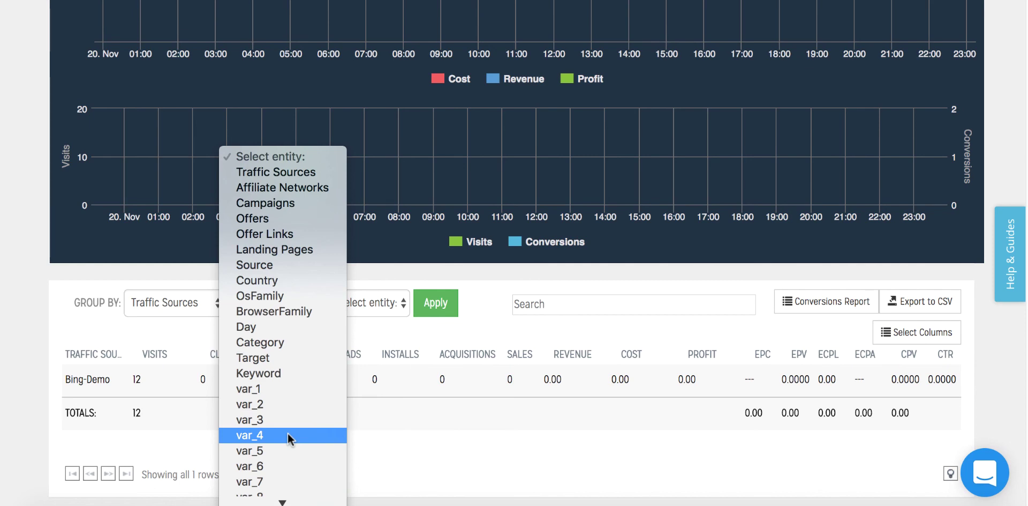
{"action": "left_click", "coordinate": [288, 433]}
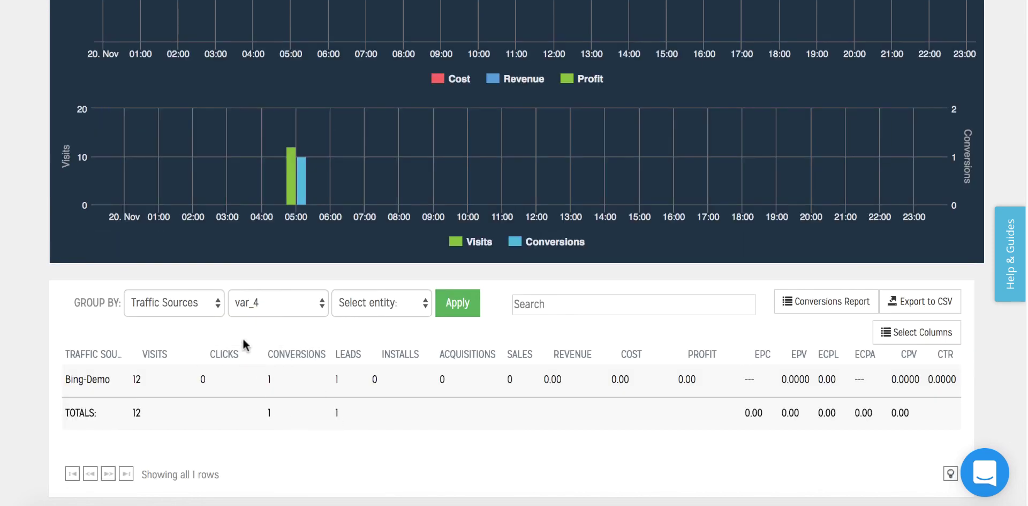
{"action": "left_click", "coordinate": [446, 304]}
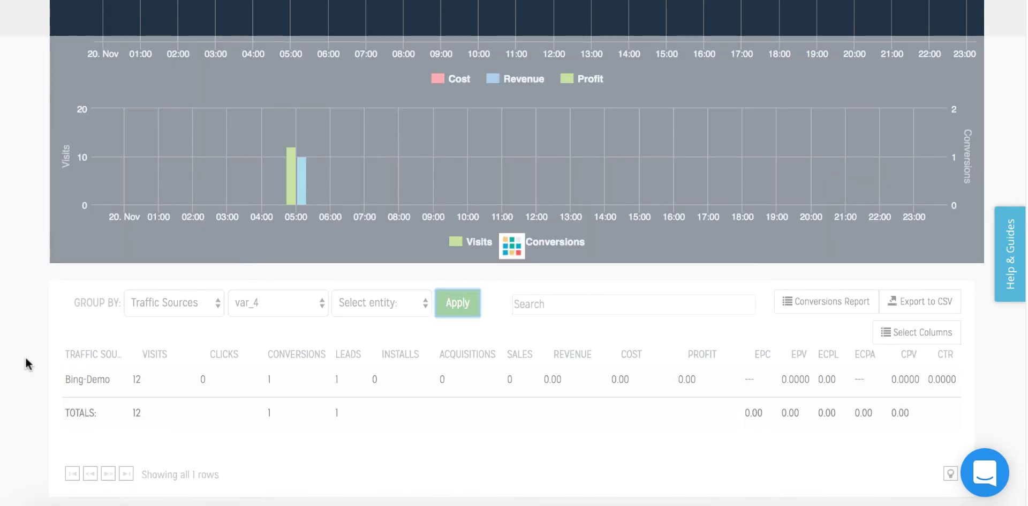
{"action": "scroll", "coordinate": [25, 358], "scroll_direction": "down", "scroll_amount": 1}
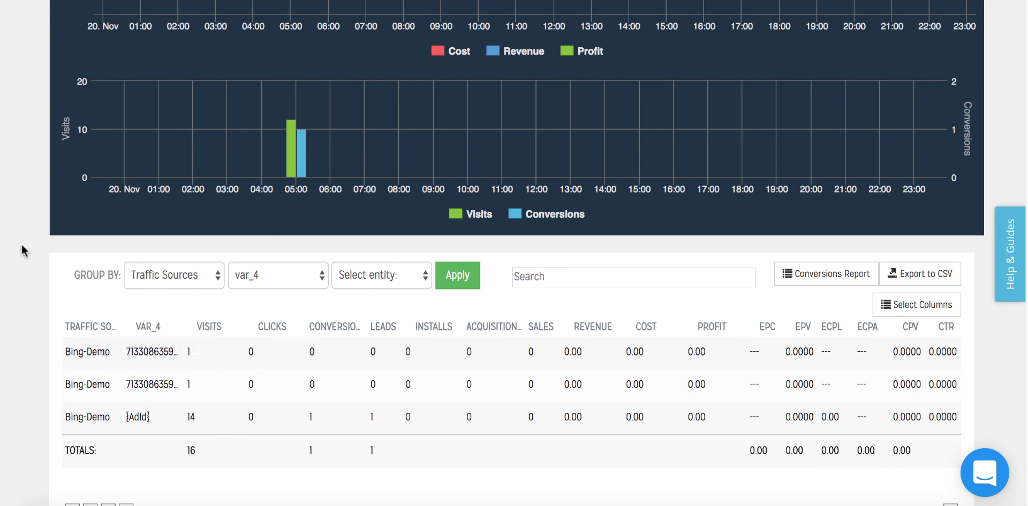
- Open the Bing-Demo traffic source and check which alias each tracking variable is mapped to
{"action": "scroll", "coordinate": [21, 242], "scroll_direction": "up", "scroll_amount": 7}
{"action": "left_click", "coordinate": [361, 15]}
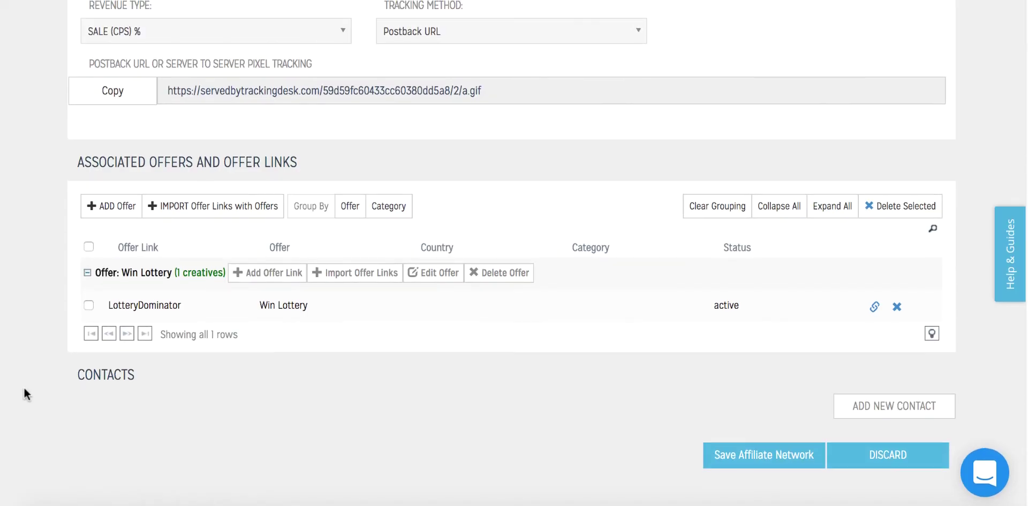
{"action": "scroll", "coordinate": [24, 385], "scroll_direction": "up", "scroll_amount": 15}
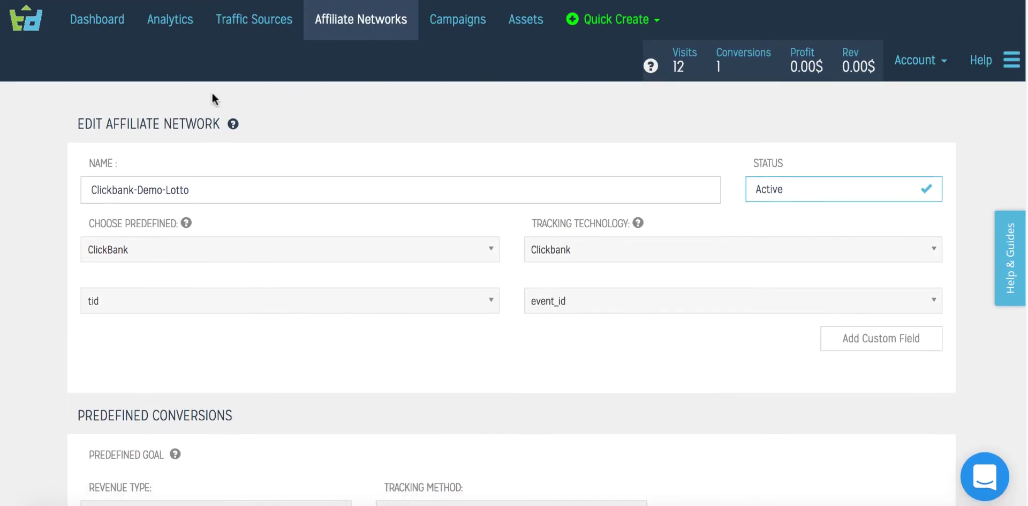
{"action": "left_click", "coordinate": [260, 23]}
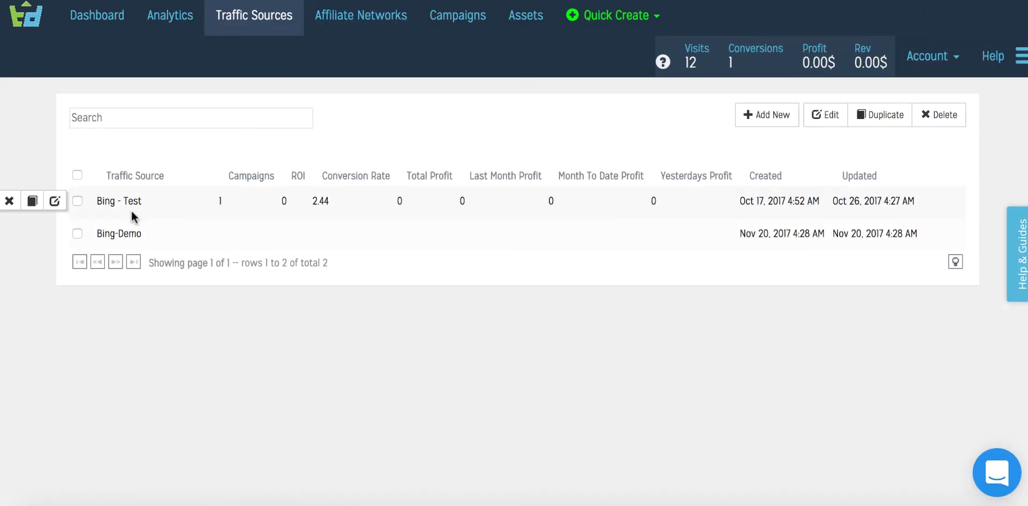
{"action": "left_click", "coordinate": [54, 233]}
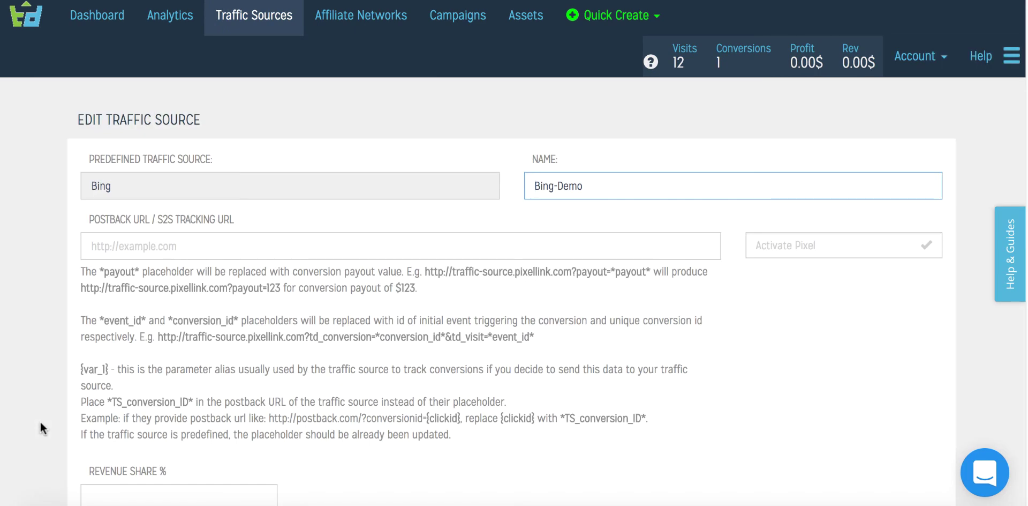
{"action": "scroll", "coordinate": [39, 419], "scroll_direction": "down", "scroll_amount": 12}
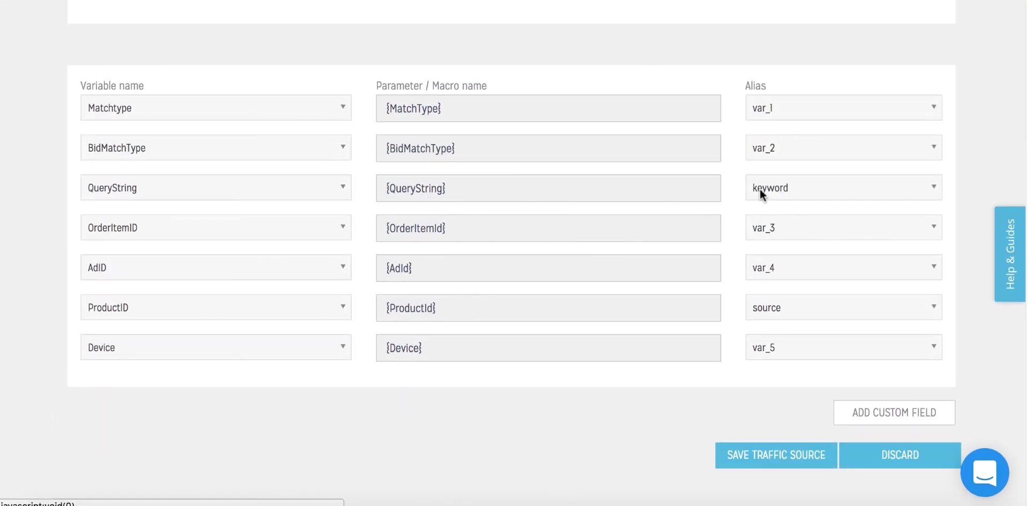
{"action": "scroll", "coordinate": [358, 178], "scroll_direction": "up", "scroll_amount": 12}
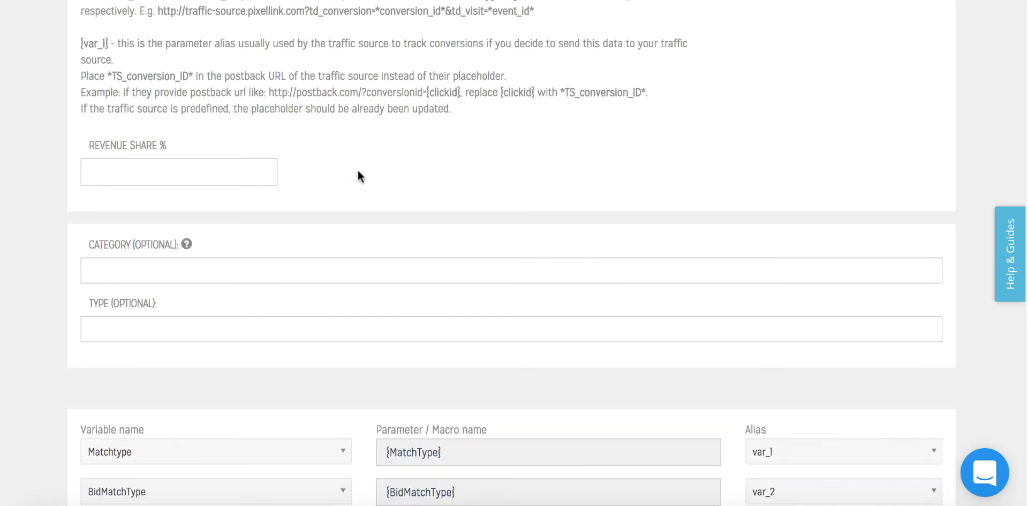
- Reopen the analytics report and group it by Traffic Sources and Keyword
{"action": "left_click", "coordinate": [170, 17]}
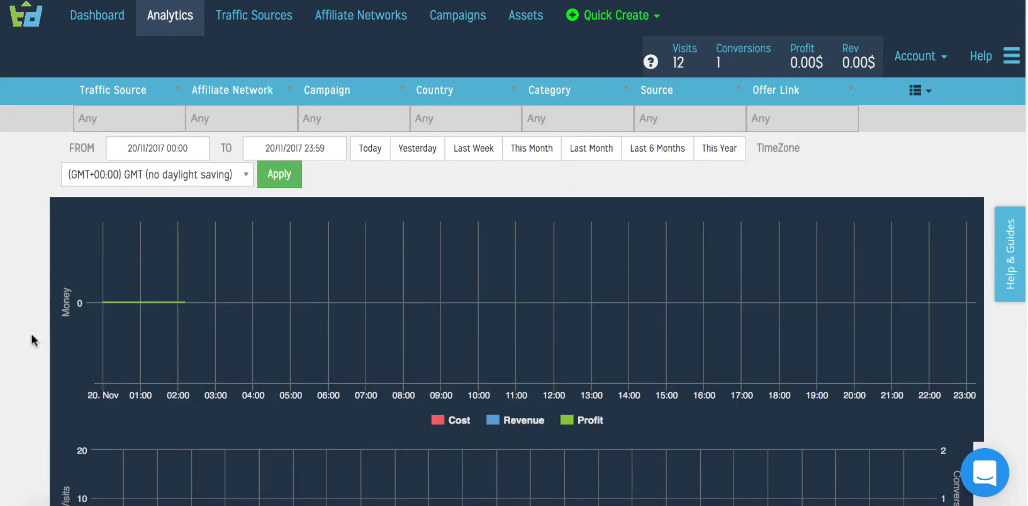
{"action": "scroll", "coordinate": [30, 332], "scroll_direction": "down", "scroll_amount": 6}
{"action": "left_click", "coordinate": [252, 305]}
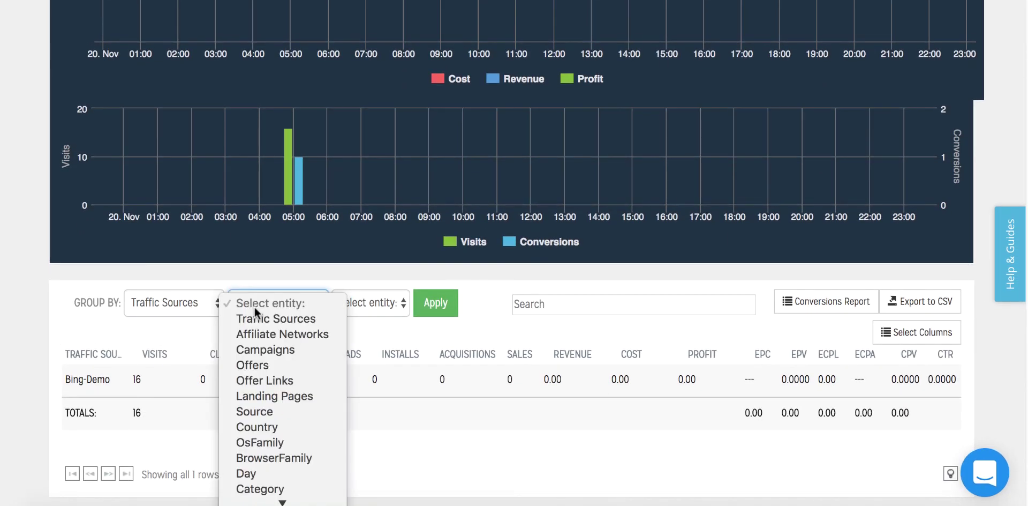
{"action": "scroll", "coordinate": [277, 497], "scroll_direction": "down", "scroll_amount": 5}
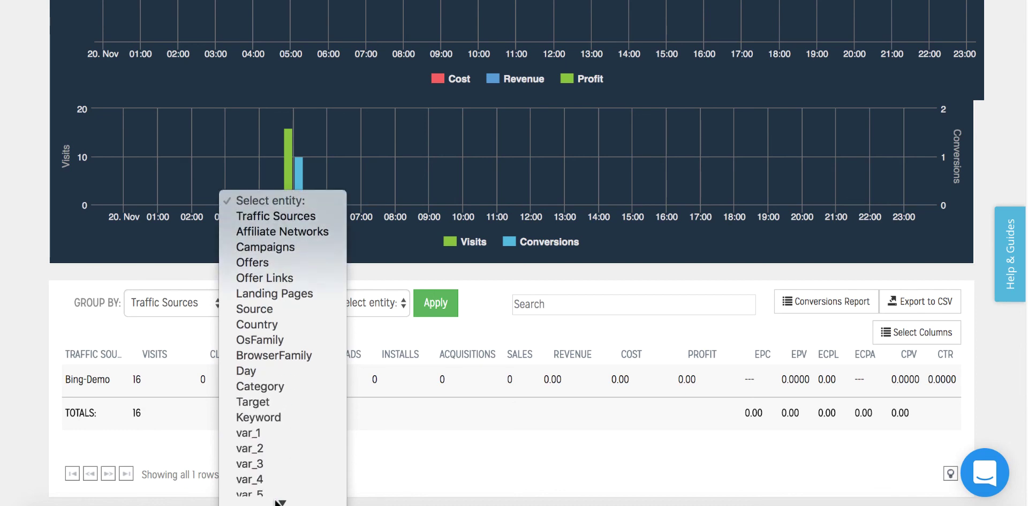
{"action": "left_click", "coordinate": [259, 386]}
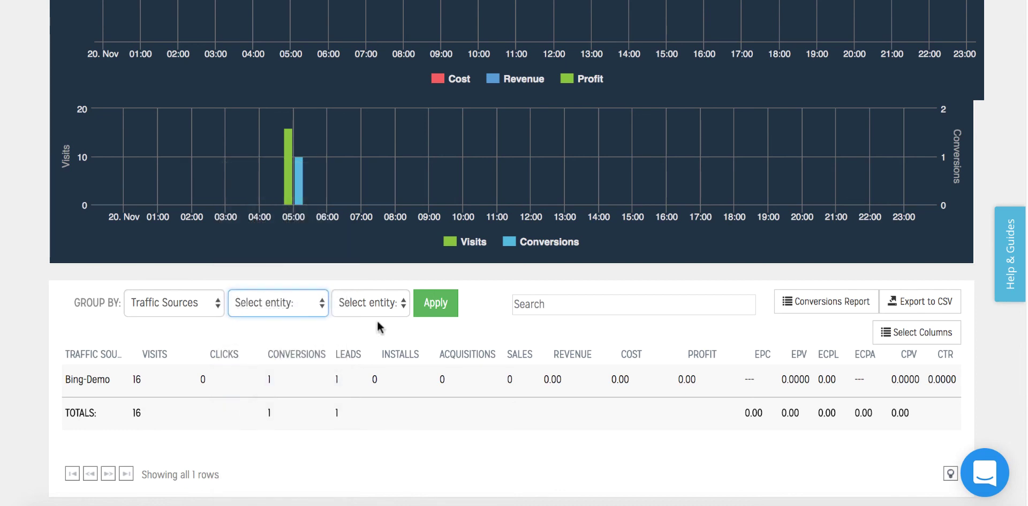
{"action": "left_click", "coordinate": [449, 313]}
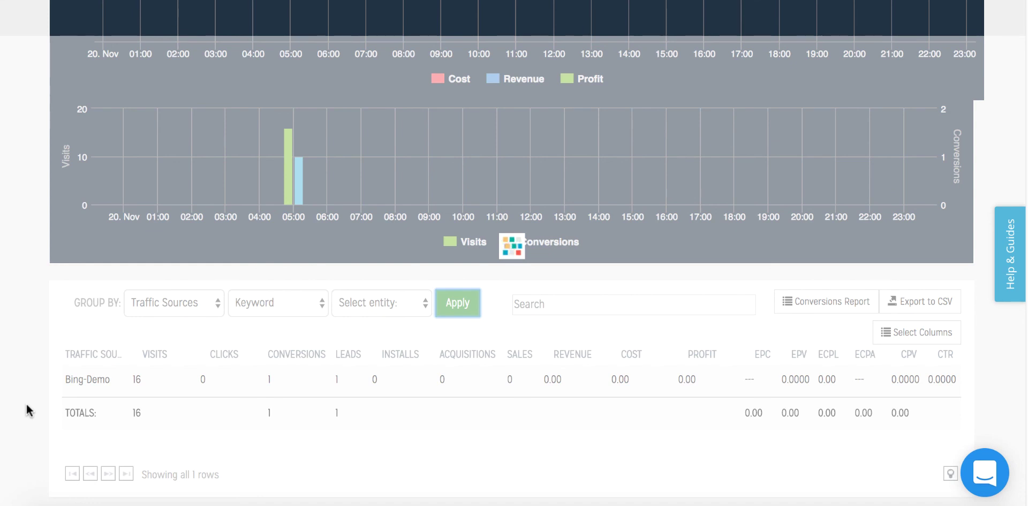
- Review the keyword breakdown, then view the support chat's conversation list and close it
{"action": "scroll", "coordinate": [25, 401], "scroll_direction": "down", "scroll_amount": 1}
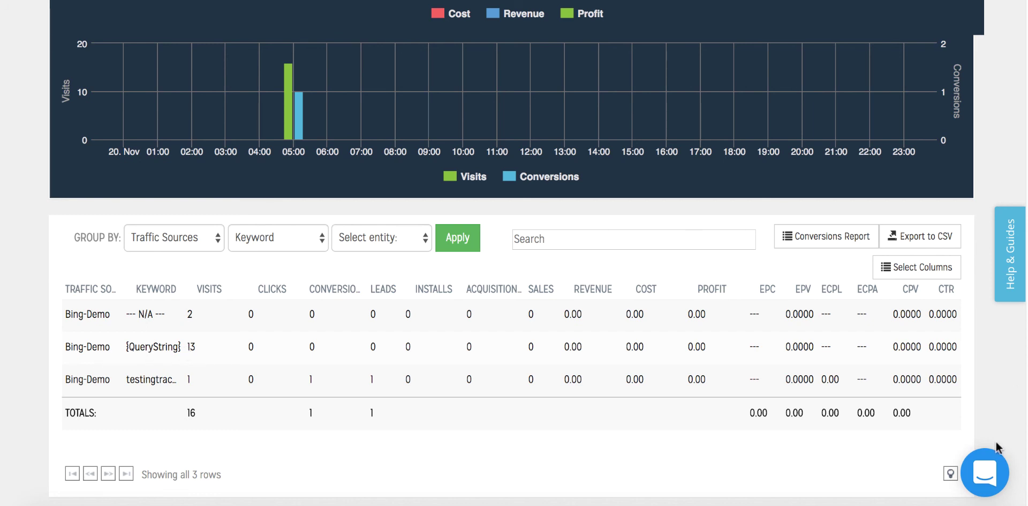
{"action": "left_click", "coordinate": [992, 460]}
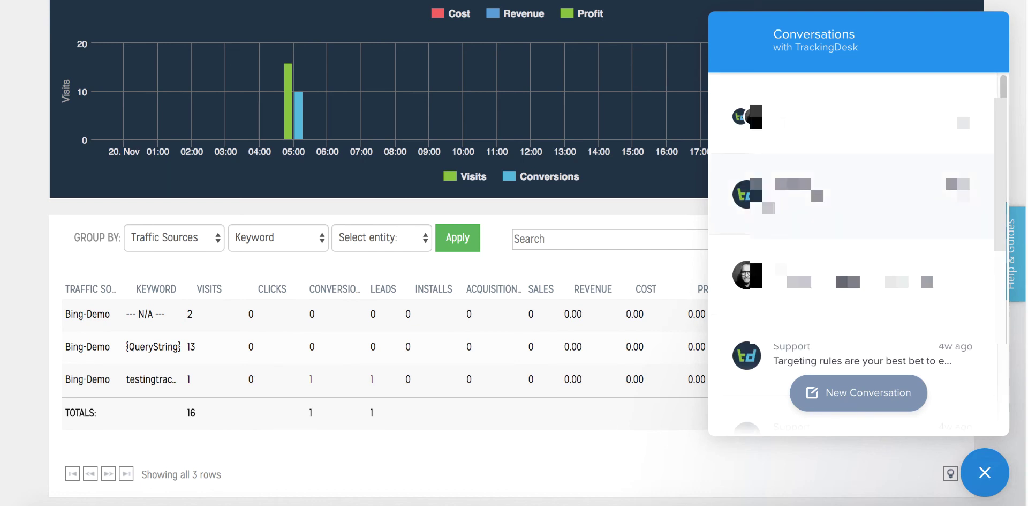
{"action": "left_click", "coordinate": [988, 472]}
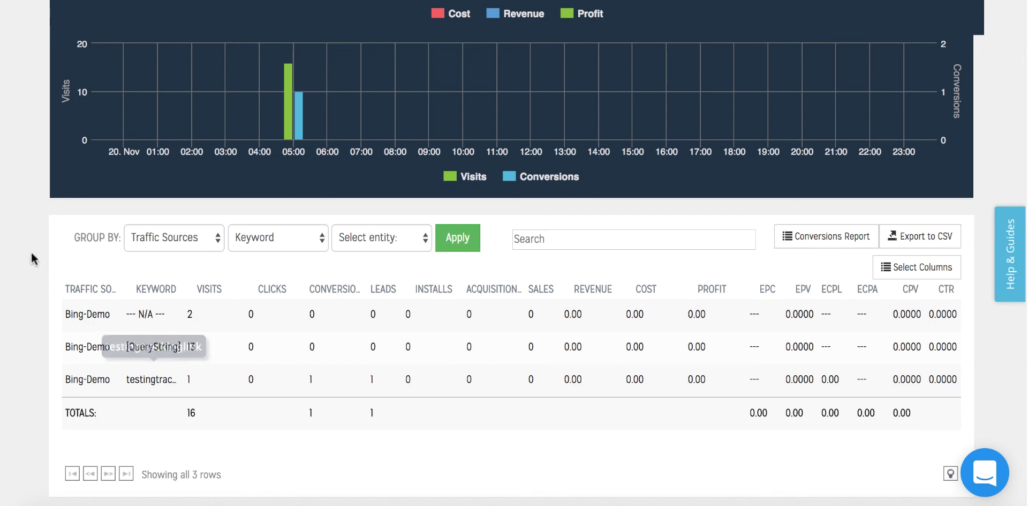
- Set the report's start date to 01/10/2017 00:00 and apply the new date range
{"action": "scroll", "coordinate": [5, 211], "scroll_direction": "up", "scroll_amount": 8}
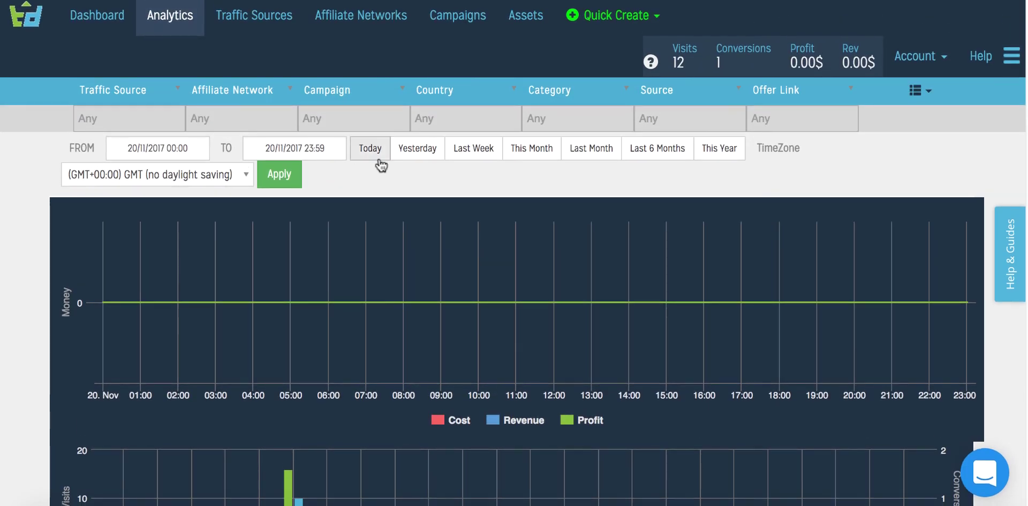
{"action": "left_click", "coordinate": [136, 147]}
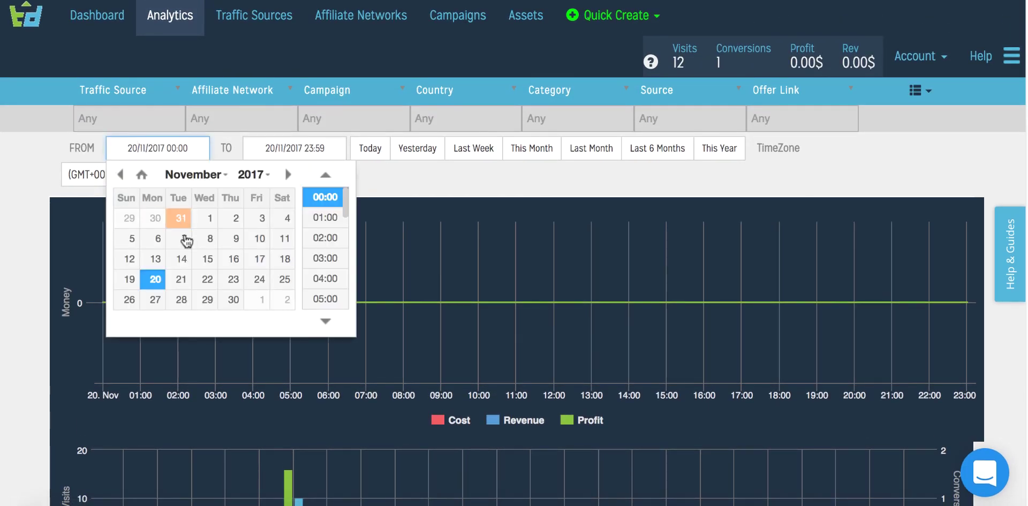
{"action": "left_click", "coordinate": [120, 174]}
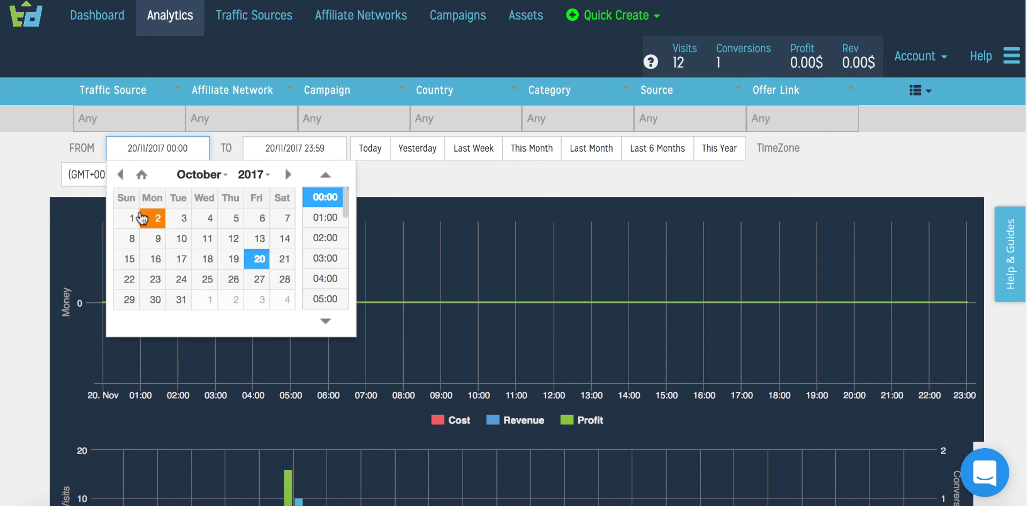
{"action": "left_click", "coordinate": [132, 218]}
{"action": "left_click", "coordinate": [277, 172]}
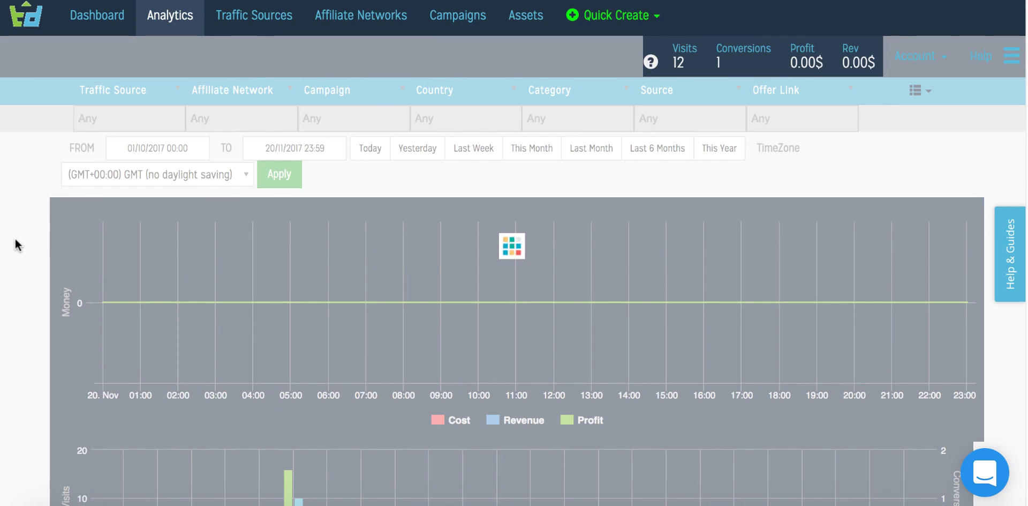
- Examine the Bing - Test and Bing-Demo keyword rows for visits and for keywords that produced conversions
{"action": "scroll", "coordinate": [15, 239], "scroll_direction": "down", "scroll_amount": 3}
{"action": "scroll", "coordinate": [16, 238], "scroll_direction": "down", "scroll_amount": 7}
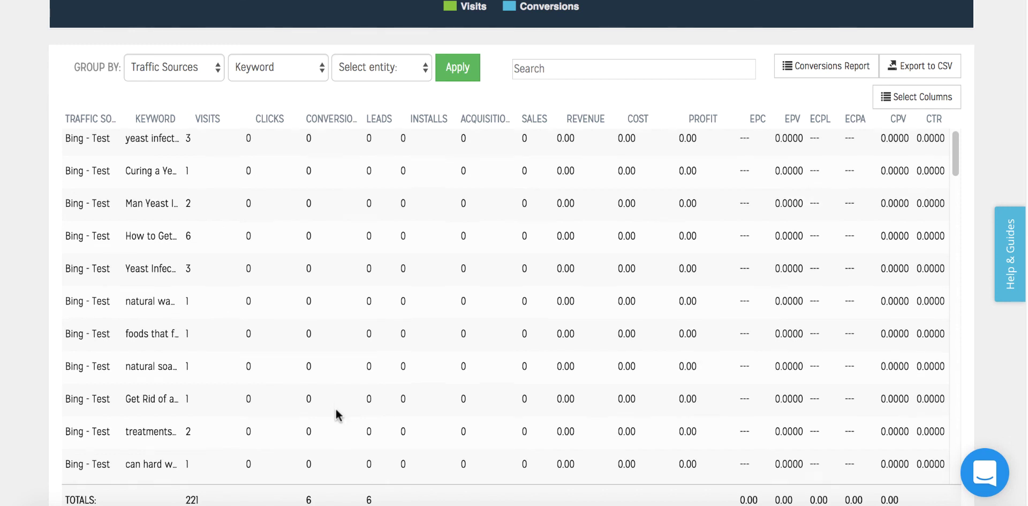
{"action": "scroll", "coordinate": [338, 413], "scroll_direction": "down", "scroll_amount": 5}
{"action": "scroll", "coordinate": [390, 399], "scroll_direction": "down", "scroll_amount": 6}
{"action": "scroll", "coordinate": [389, 316], "scroll_direction": "up", "scroll_amount": 3}
{"action": "scroll", "coordinate": [387, 316], "scroll_direction": "down", "scroll_amount": 12}
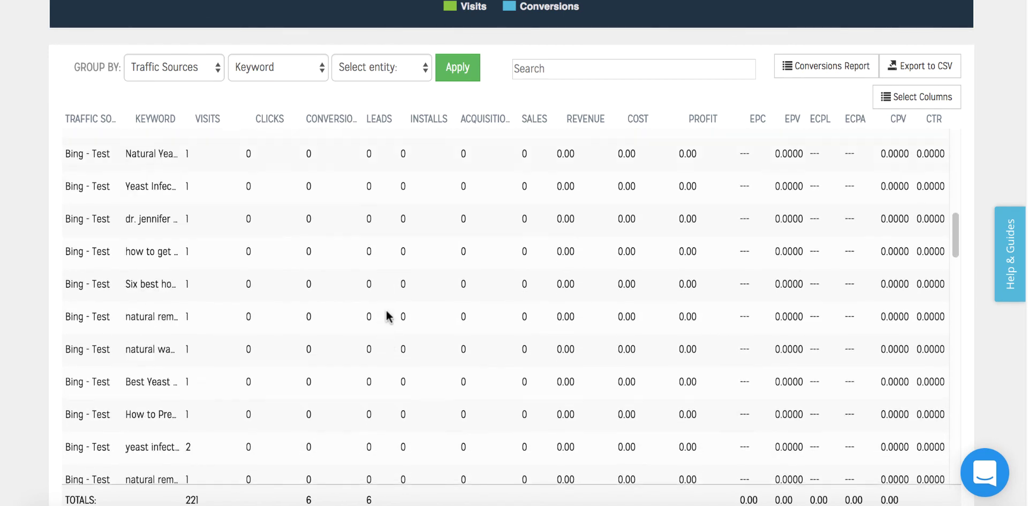
{"action": "scroll", "coordinate": [387, 316], "scroll_direction": "down", "scroll_amount": 5}
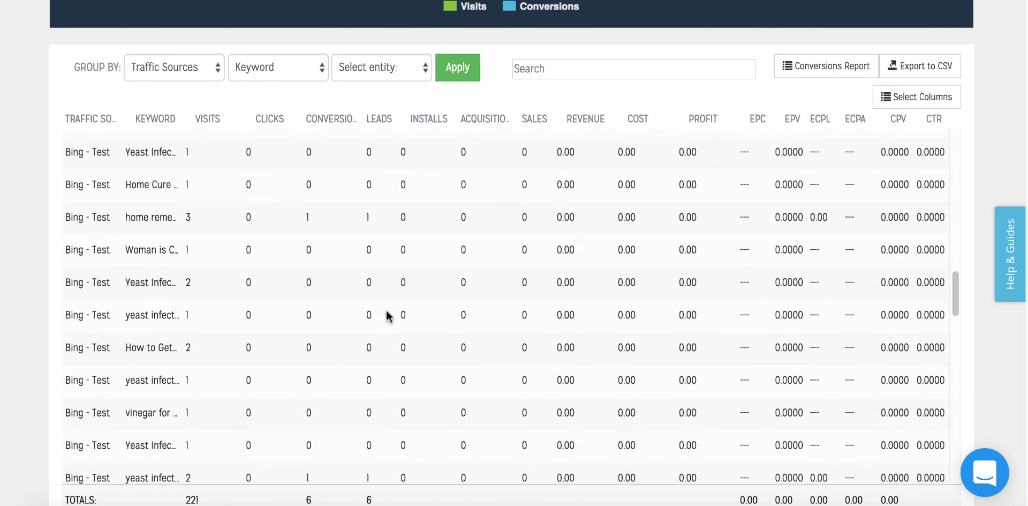
{"action": "scroll", "coordinate": [386, 316], "scroll_direction": "down", "scroll_amount": 10}
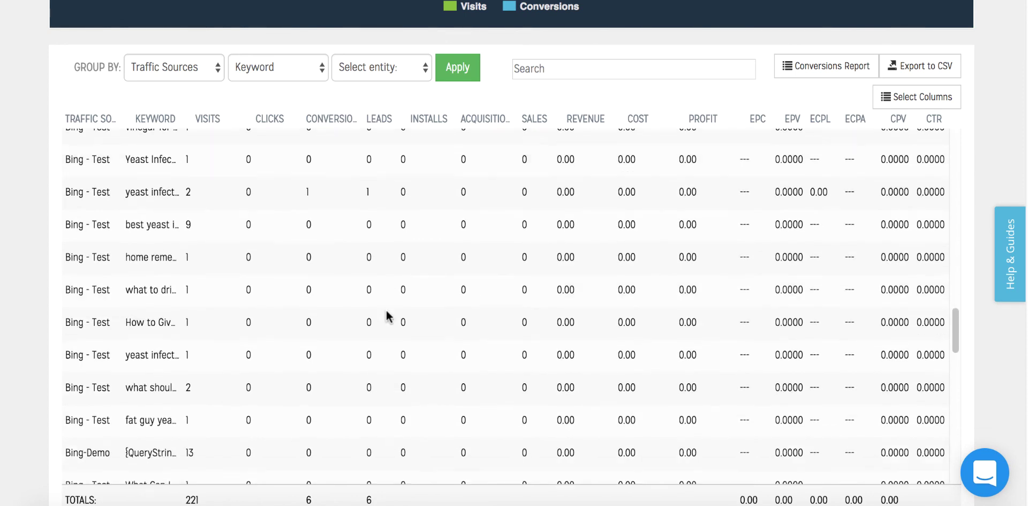
{"action": "scroll", "coordinate": [387, 315], "scroll_direction": "down", "scroll_amount": 8}
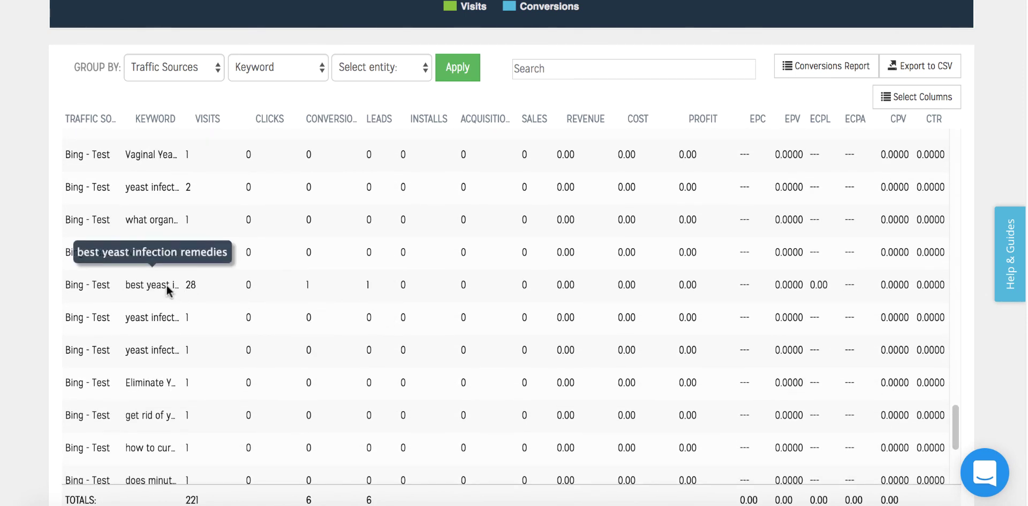
{"action": "scroll", "coordinate": [23, 341], "scroll_direction": "down", "scroll_amount": 1}
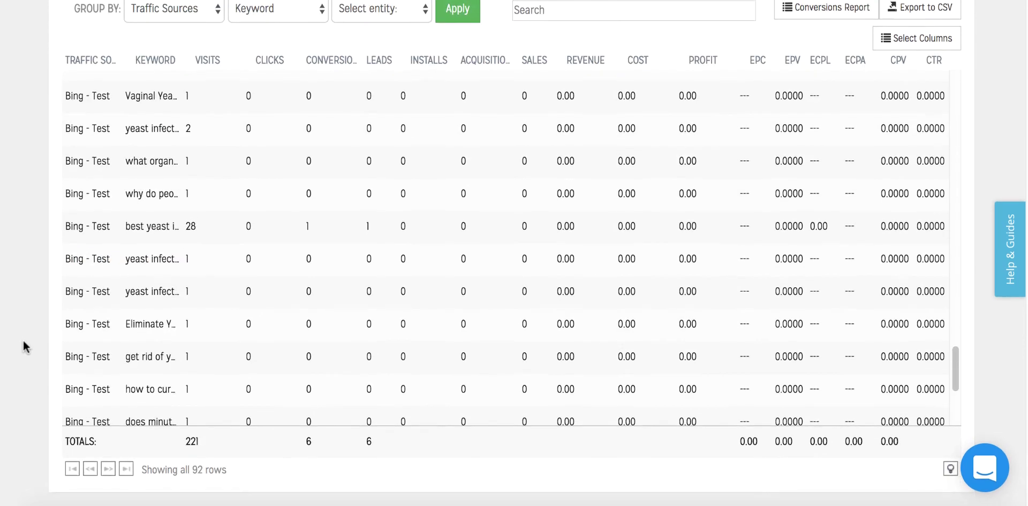
{"action": "scroll", "coordinate": [372, 262], "scroll_direction": "down", "scroll_amount": 1}
{"action": "scroll", "coordinate": [372, 260], "scroll_direction": "down", "scroll_amount": 5}
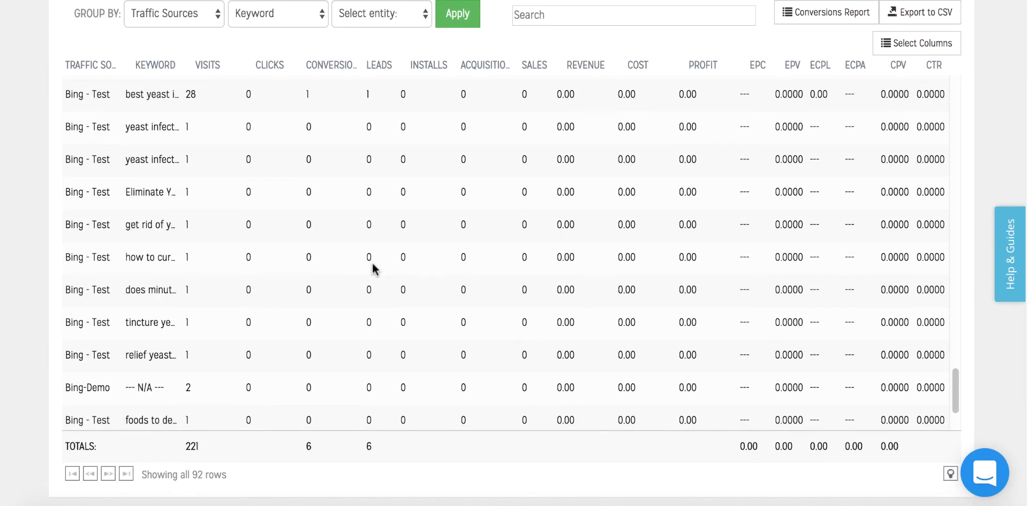
{"action": "scroll", "coordinate": [304, 191], "scroll_direction": "down", "scroll_amount": 5}
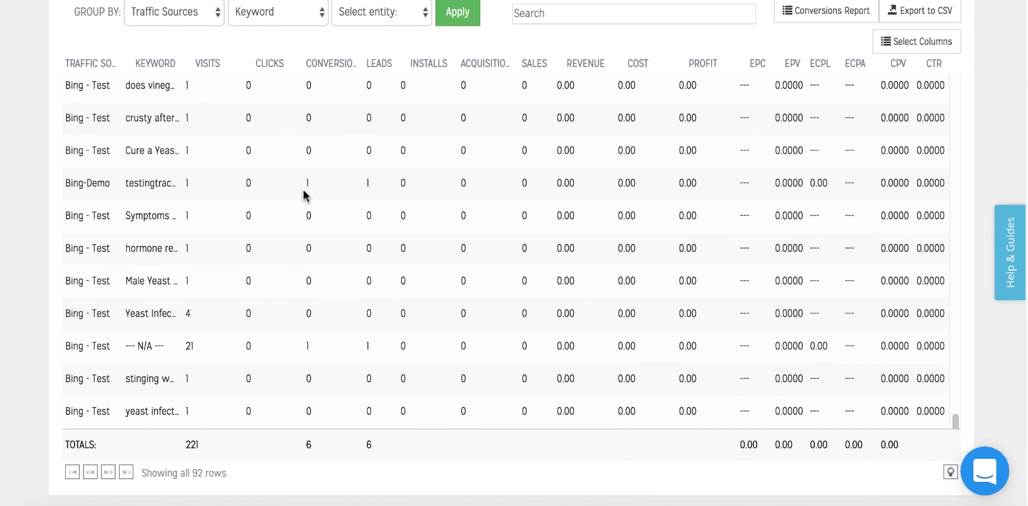
{"action": "scroll", "coordinate": [24, 207], "scroll_direction": "up", "scroll_amount": 10}
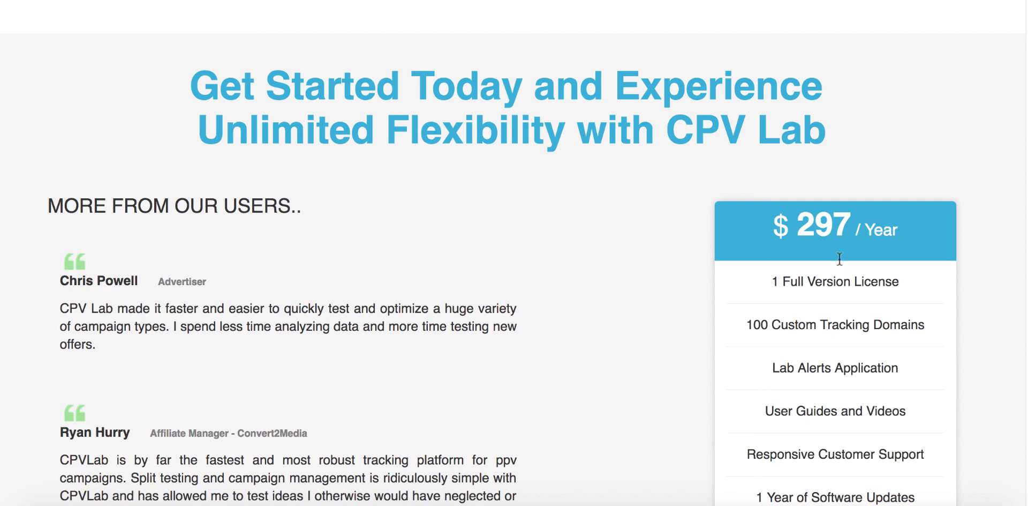
- Check CPV Lab's yearly price and ClickMagick's Starter Plan price on their pricing pages
{"action": "triple_click", "coordinate": [849, 221]}
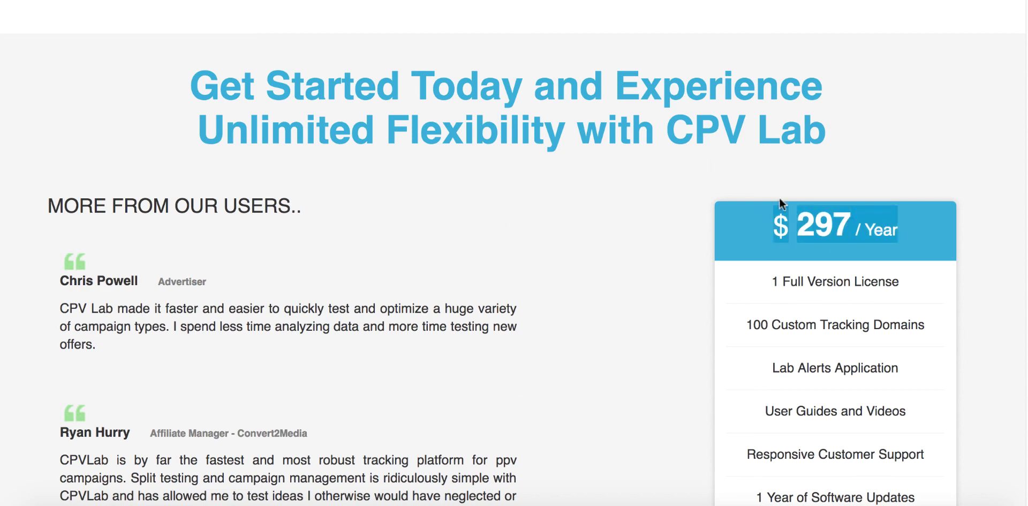
{"action": "left_click", "coordinate": [605, 291]}
{"action": "scroll", "coordinate": [604, 295], "scroll_direction": "up", "scroll_amount": 5}
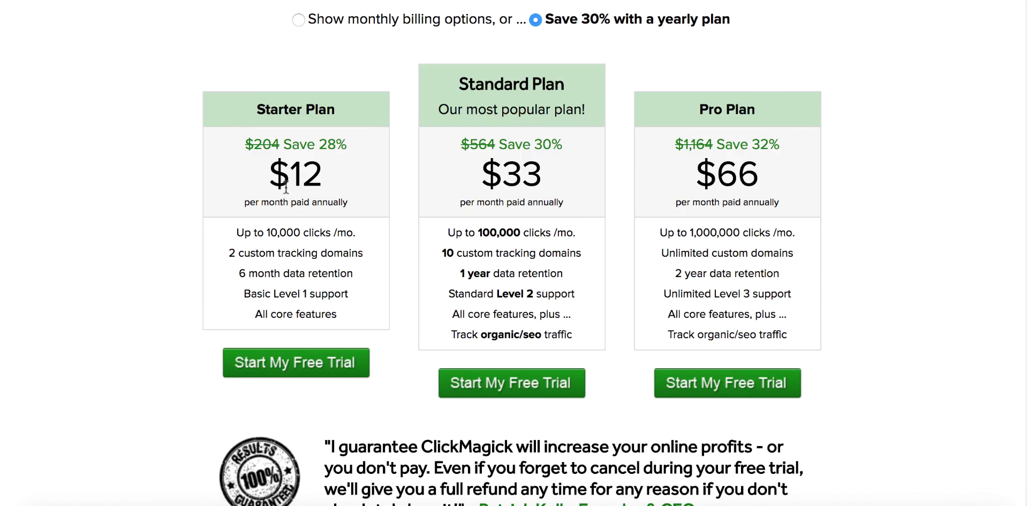
{"action": "double_click", "coordinate": [287, 186]}
{"action": "left_click", "coordinate": [329, 184]}
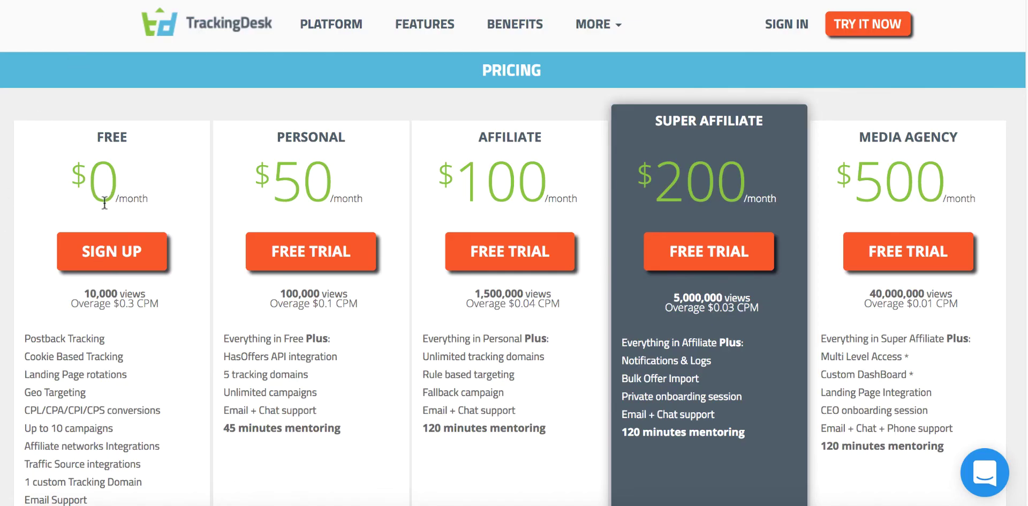
- Examine the Free plan on TrackingDesk's pricing page, highlighting its view allowance and personal demo entry
{"action": "double_click", "coordinate": [98, 294]}
{"action": "triple_click", "coordinate": [98, 294]}
{"action": "left_click", "coordinate": [127, 320]}
{"action": "scroll", "coordinate": [107, 313], "scroll_direction": "down", "scroll_amount": 1}
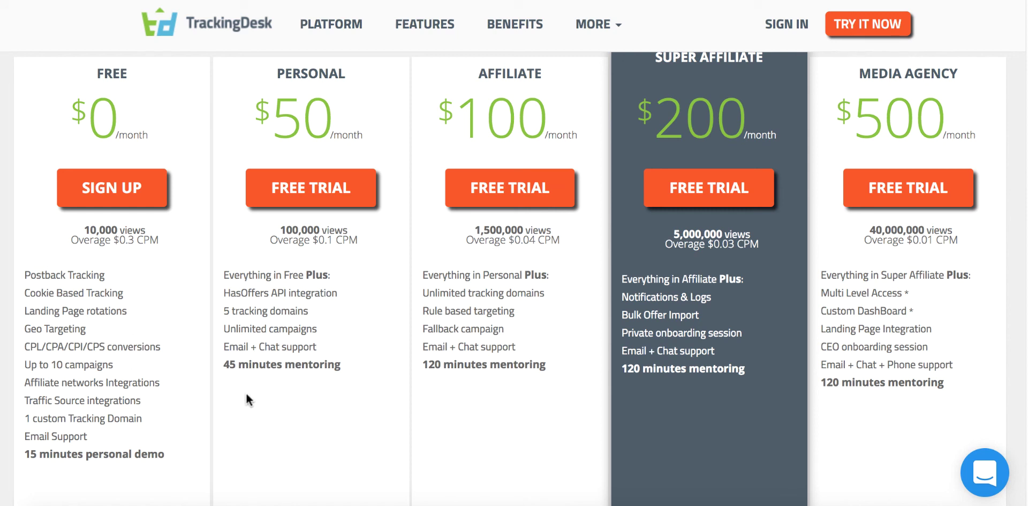
{"action": "triple_click", "coordinate": [102, 454]}
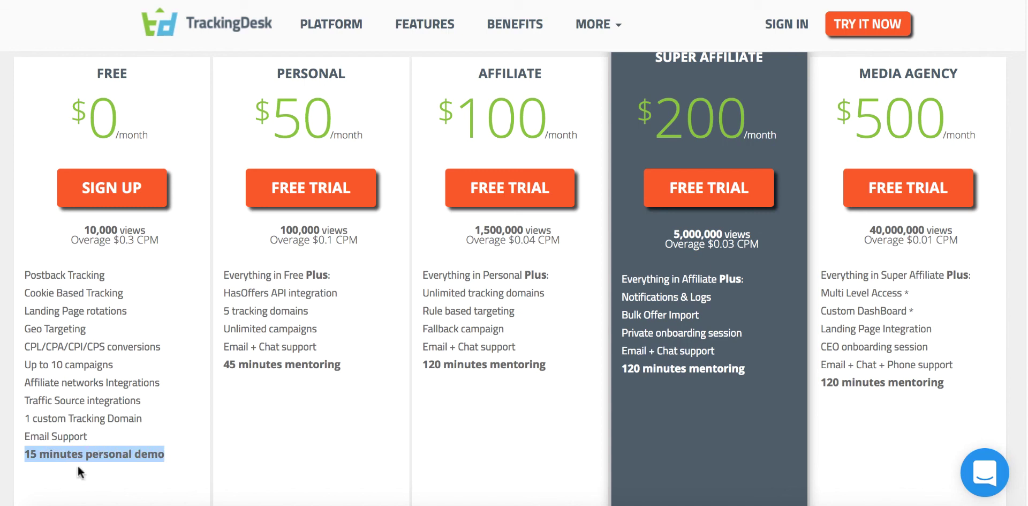
{"action": "left_click", "coordinate": [117, 469]}
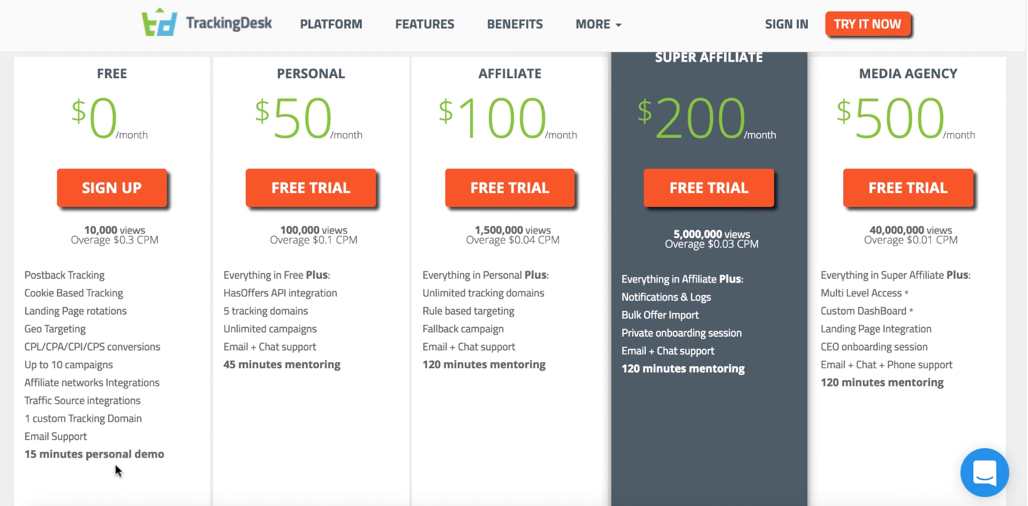